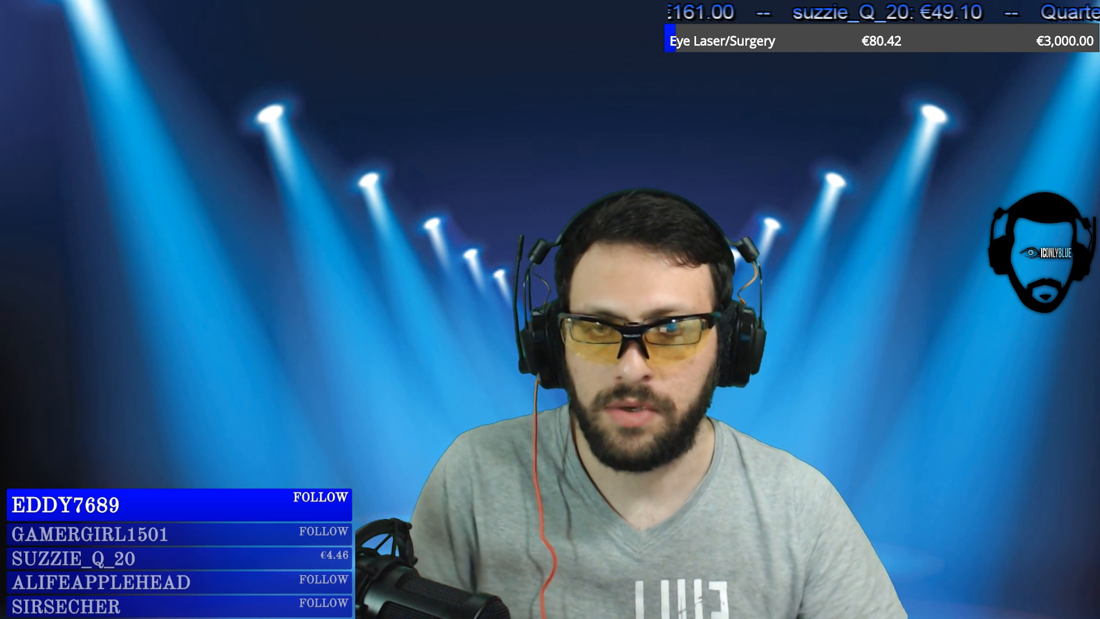
Enlarge the OBS window vertically so that more of the source list fits.
click(584, 170)
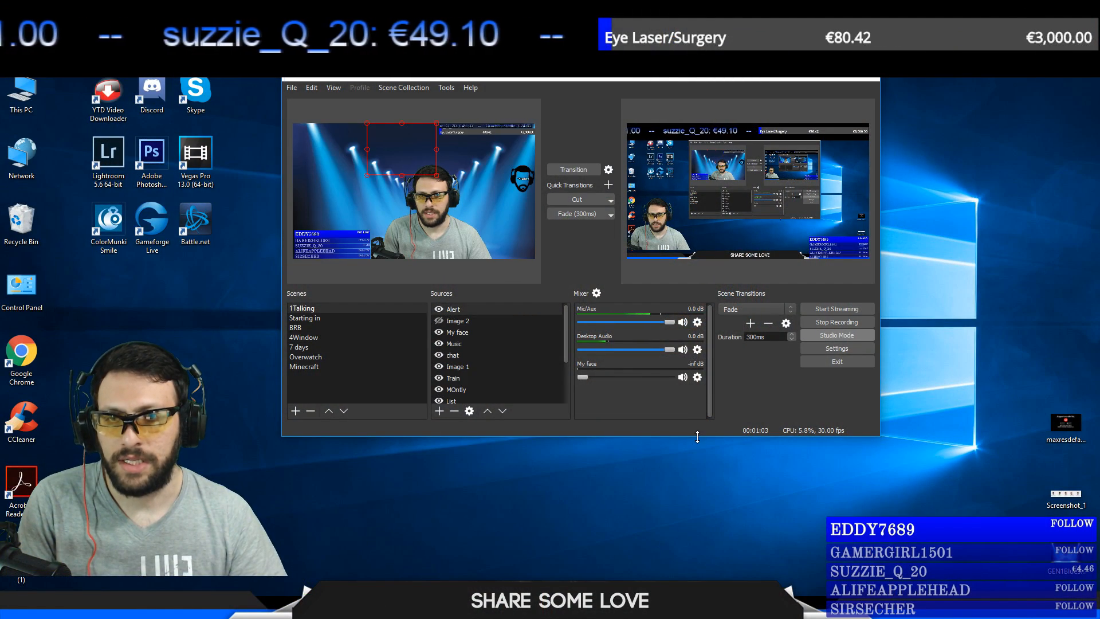
drag(697, 437, 697, 530)
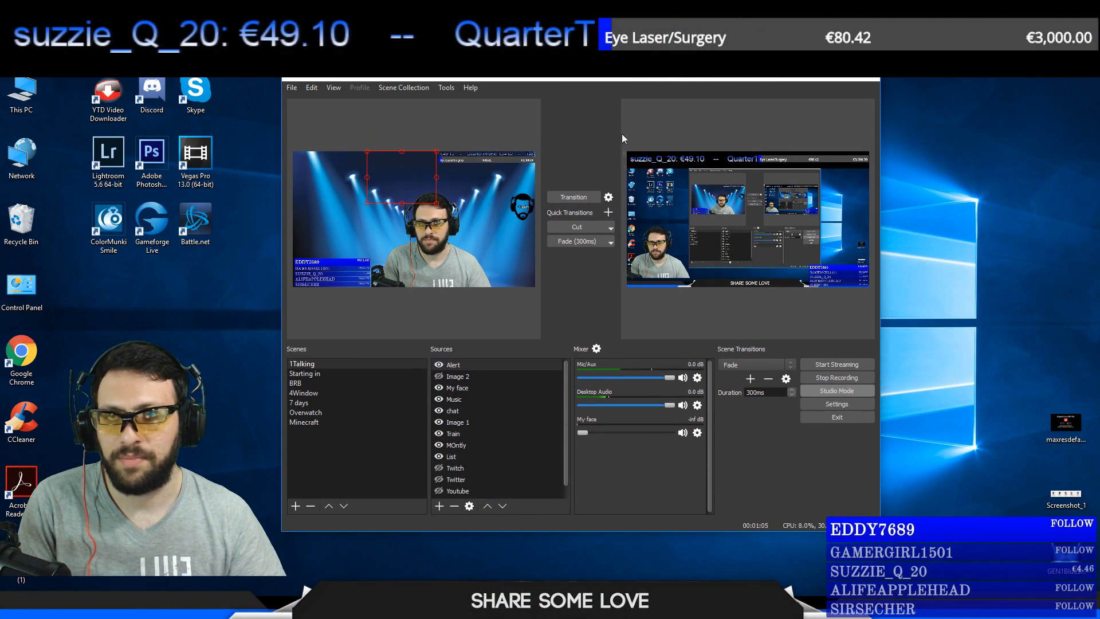
drag(620, 71, 620, 32)
drag(609, 491, 608, 536)
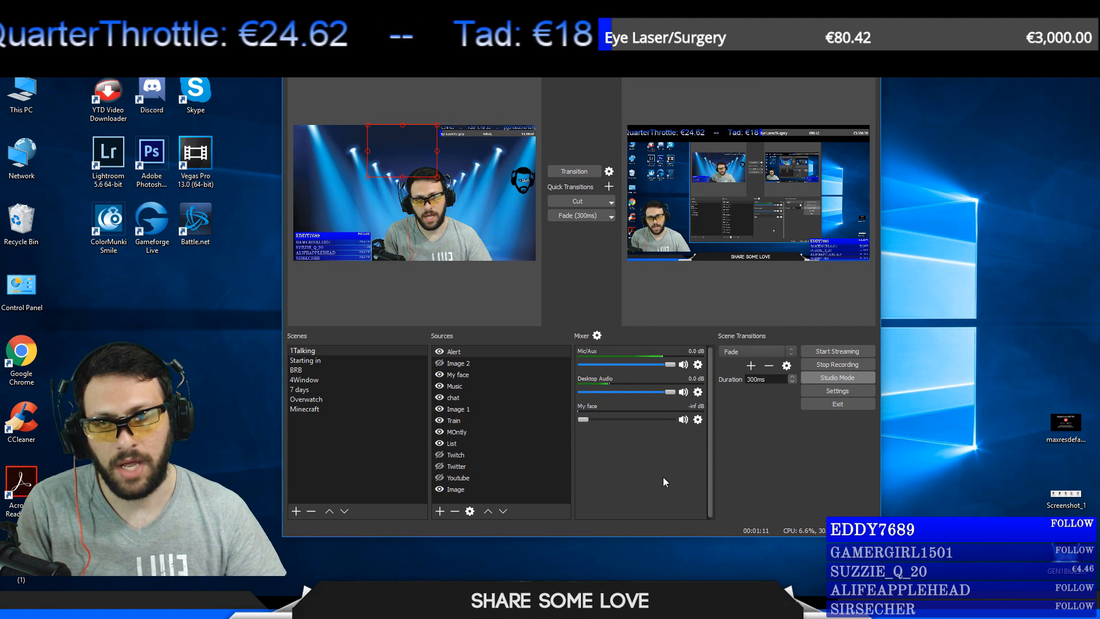
click(820, 390)
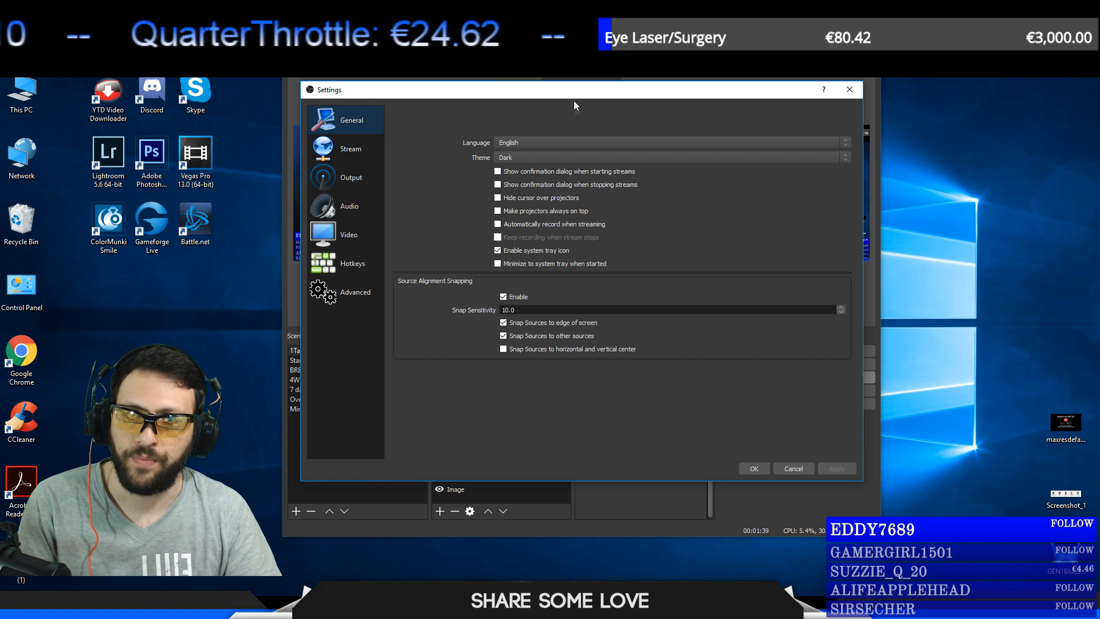
drag(570, 93, 578, 169)
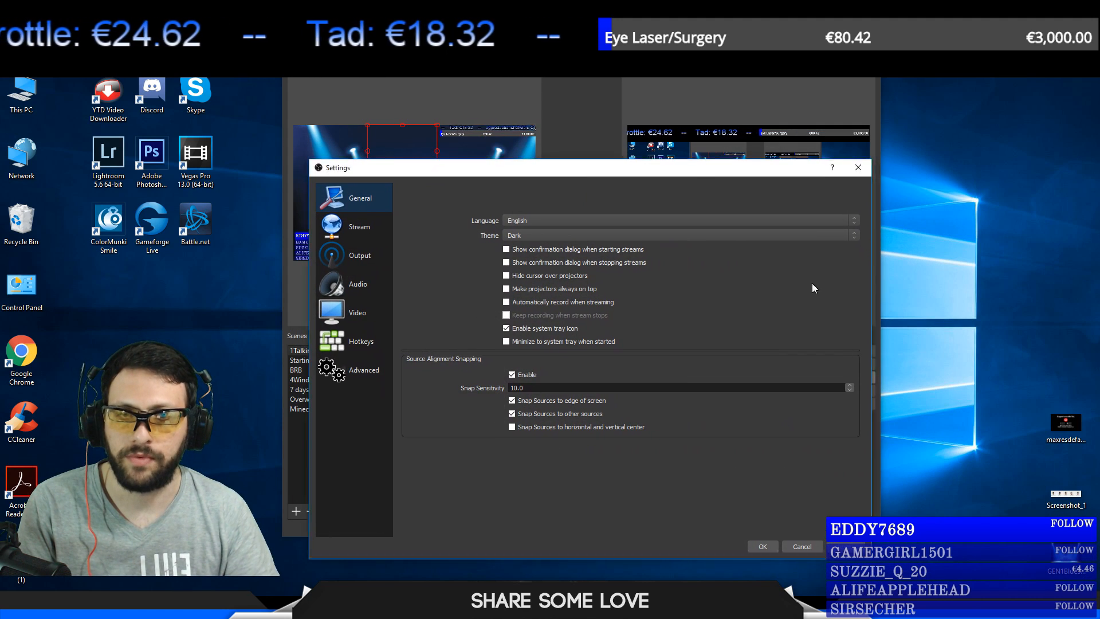
click(802, 546)
Move the main OBS window off this screen and place the reopened Settings dialog over the desktop.
drag(739, 39, 1099, 64)
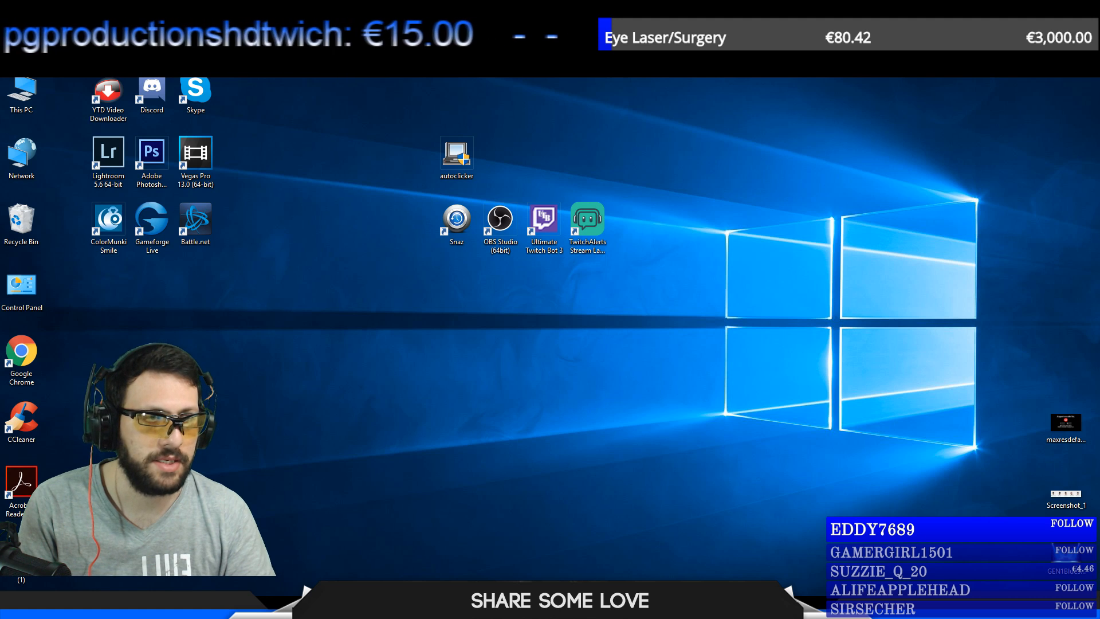
drag(1099, 122, 351, 124)
drag(435, 123, 631, 106)
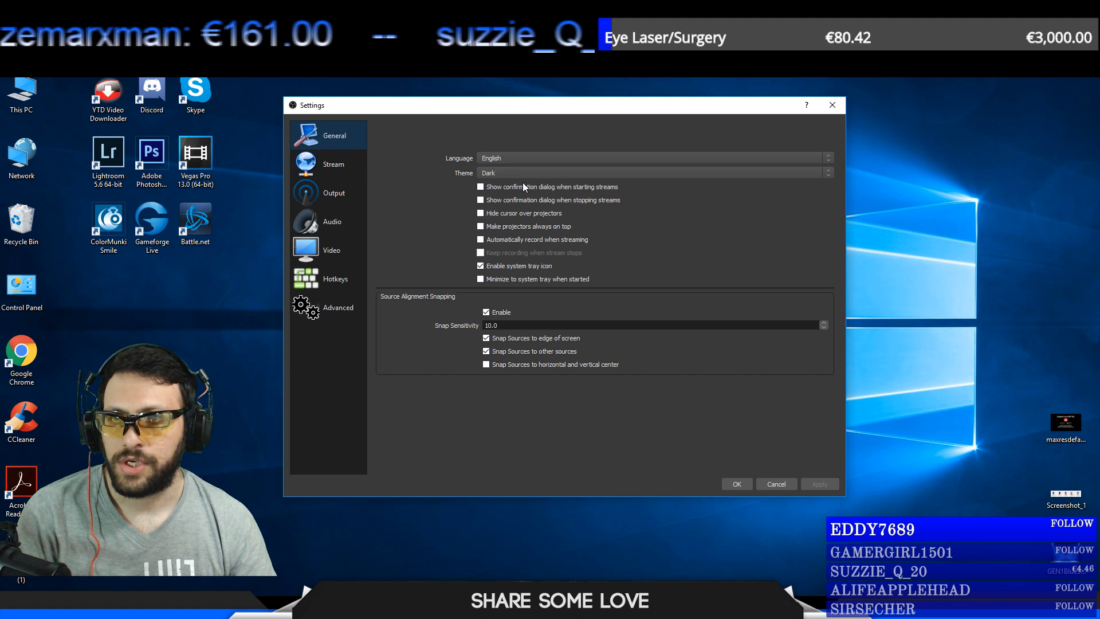
Examine the interface themes and languages offered in the General settings, reselecting the Dark theme.
click(489, 172)
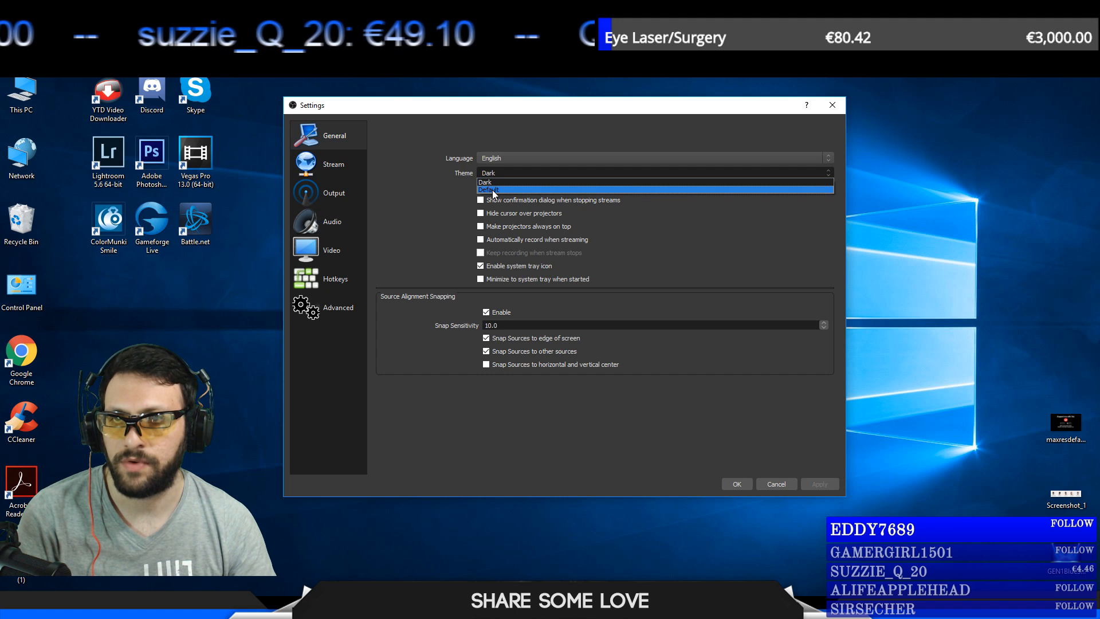
click(493, 189)
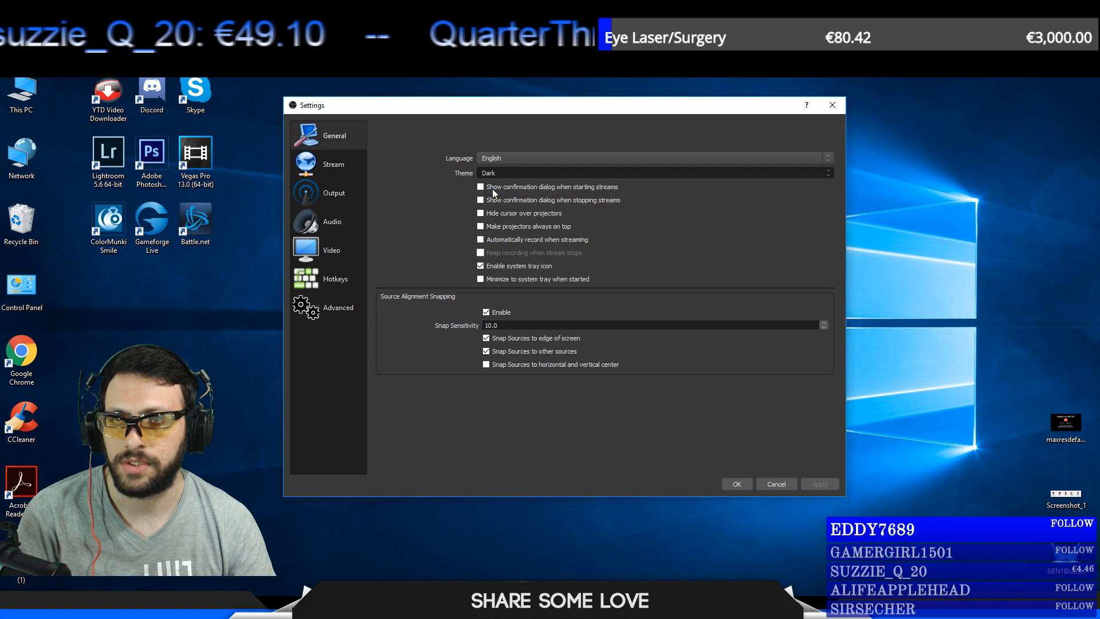
click(497, 175)
click(499, 181)
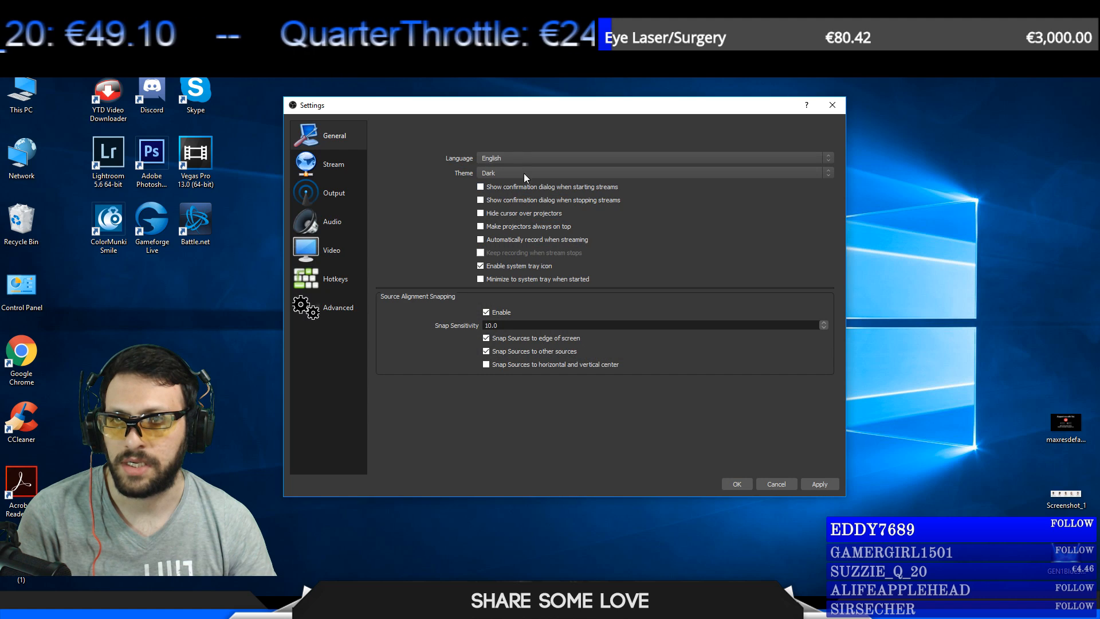
click(499, 158)
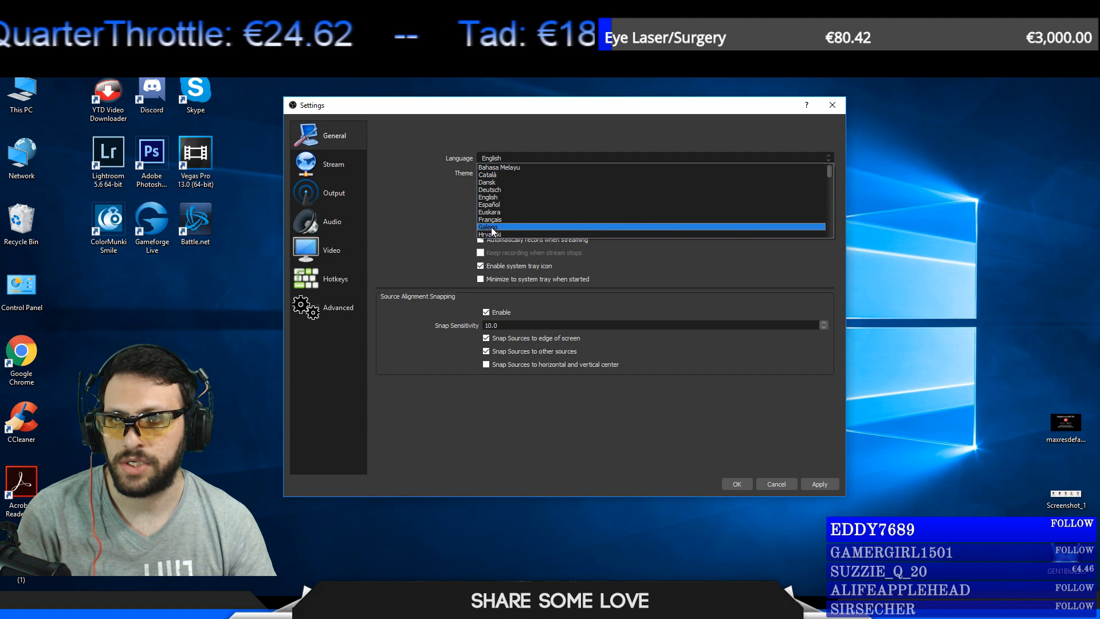
click(493, 160)
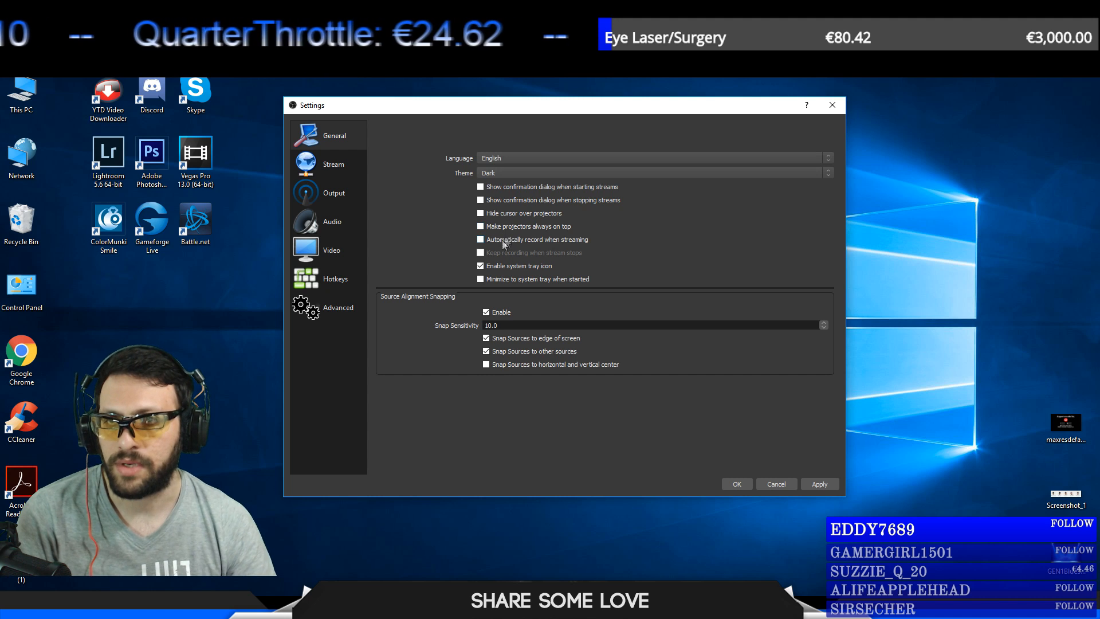
Review the stream types in the Stream settings and select Twitch as the streaming service.
click(355, 177)
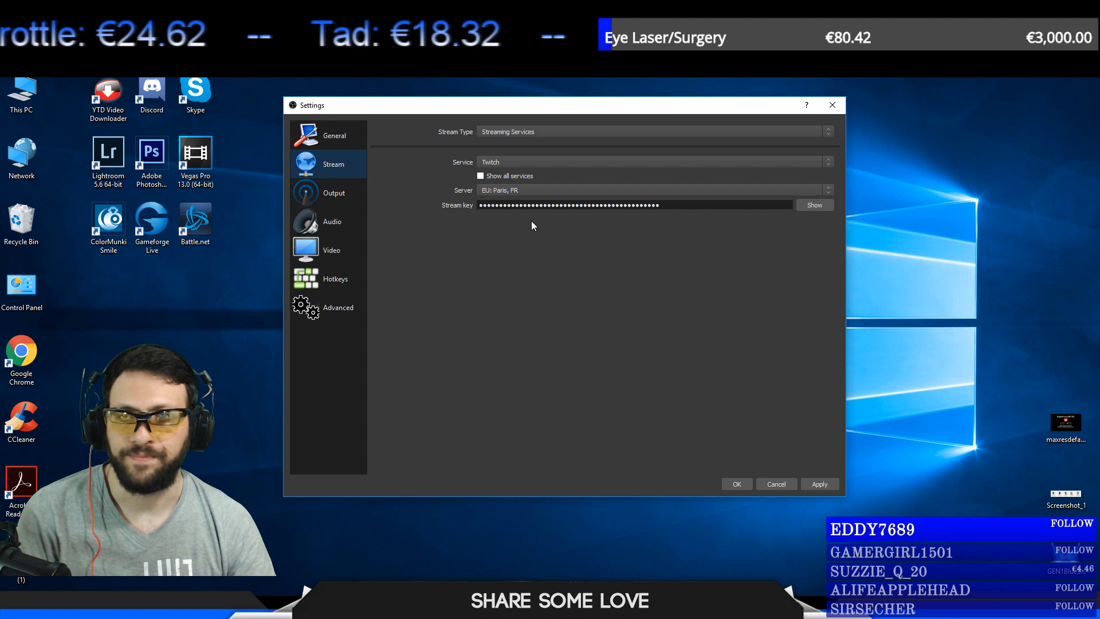
click(504, 132)
click(504, 131)
click(496, 130)
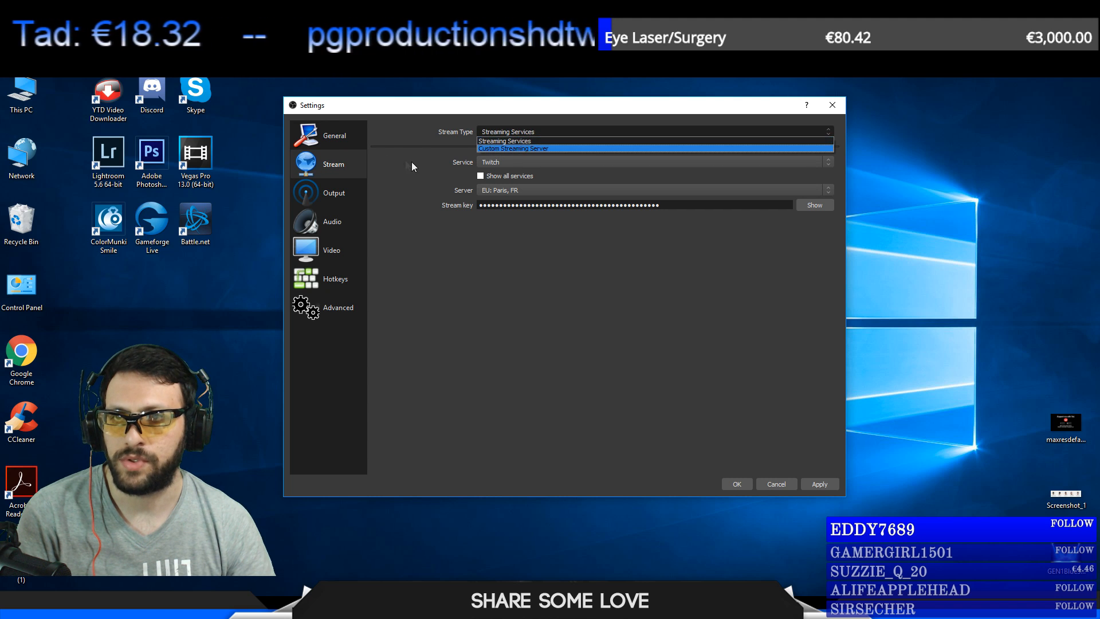
click(513, 161)
click(513, 161)
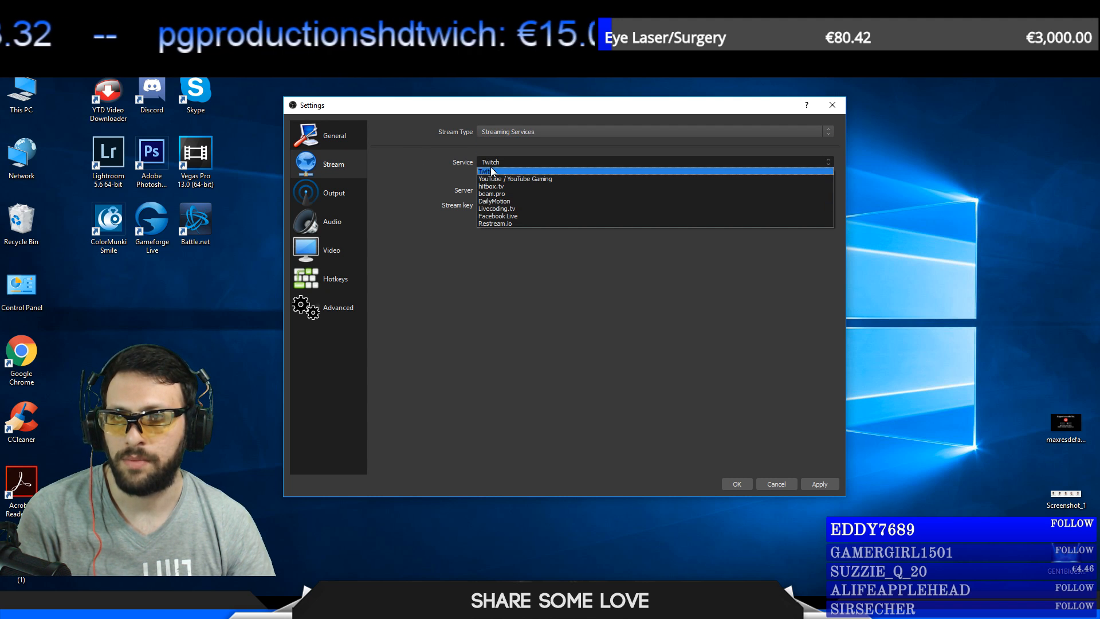
click(489, 172)
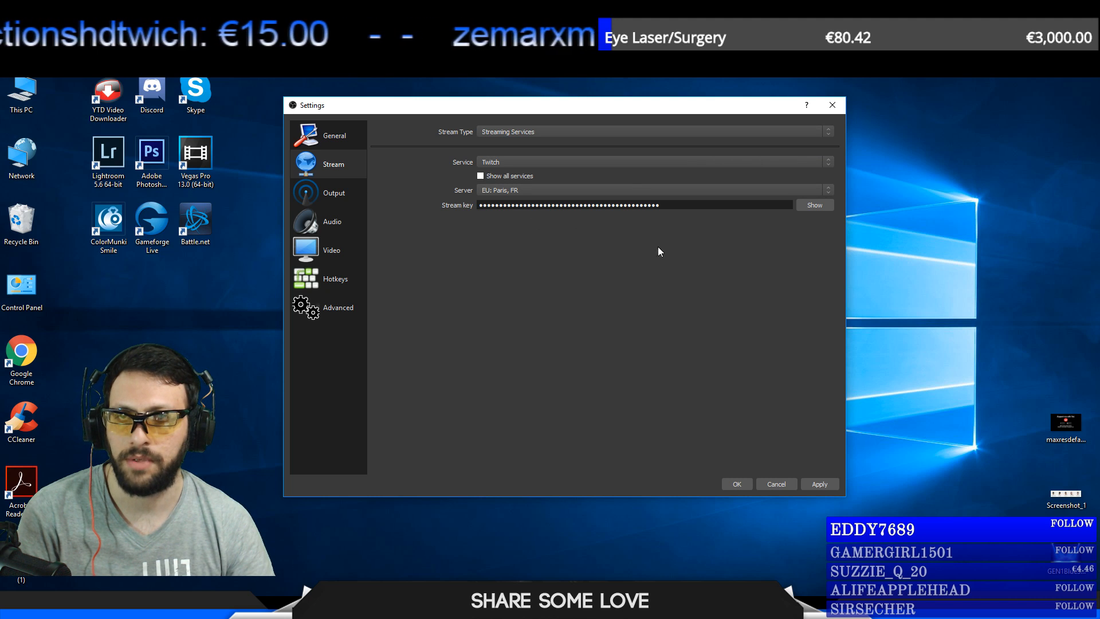
Examine the available Twitch servers and highlight the contents of the stream key field.
click(502, 192)
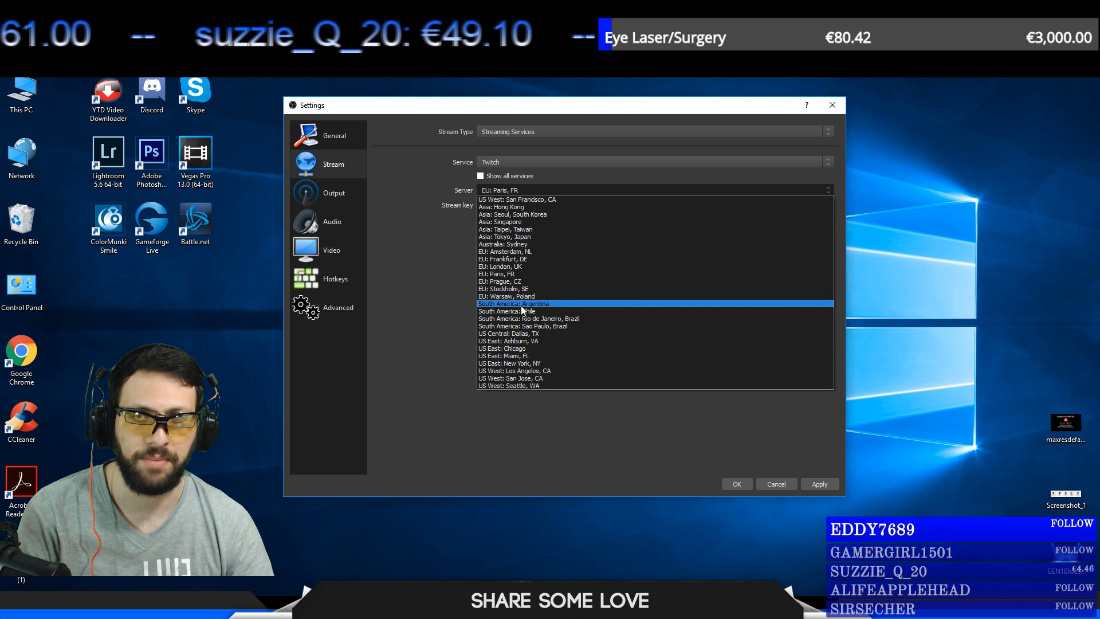
click(404, 292)
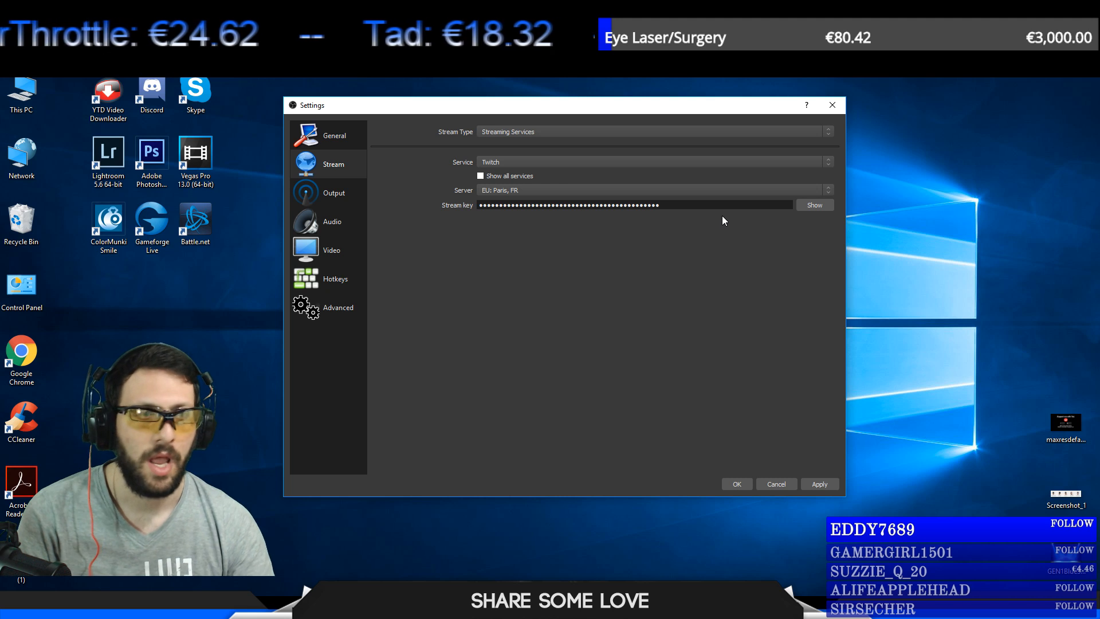
drag(693, 206, 344, 236)
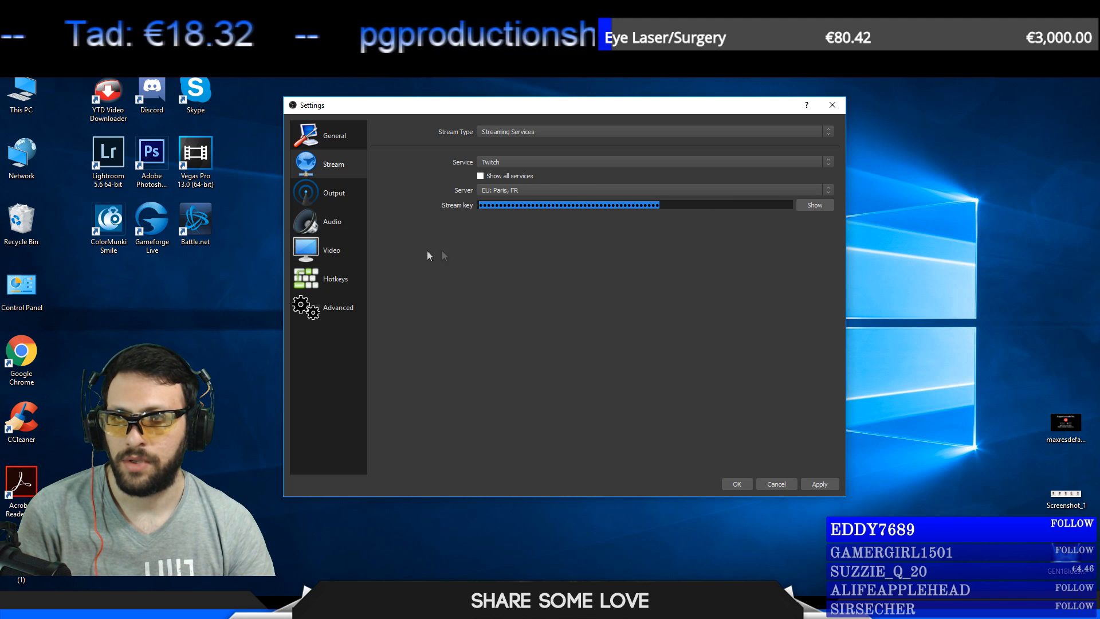
Look through the Output settings for recording and return to those for streaming.
click(331, 198)
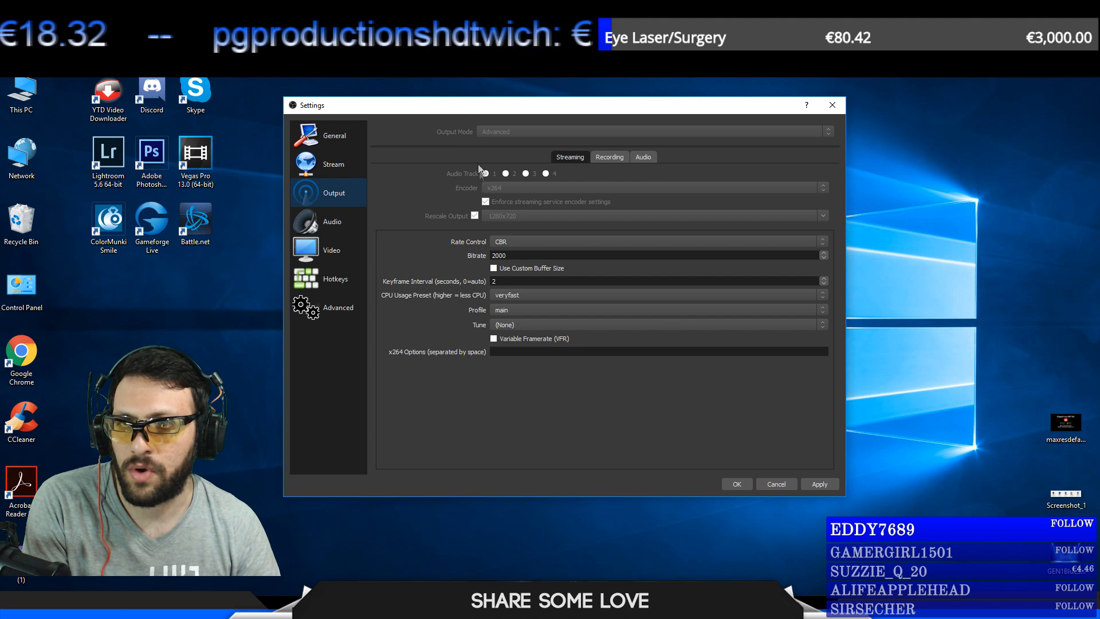
click(609, 159)
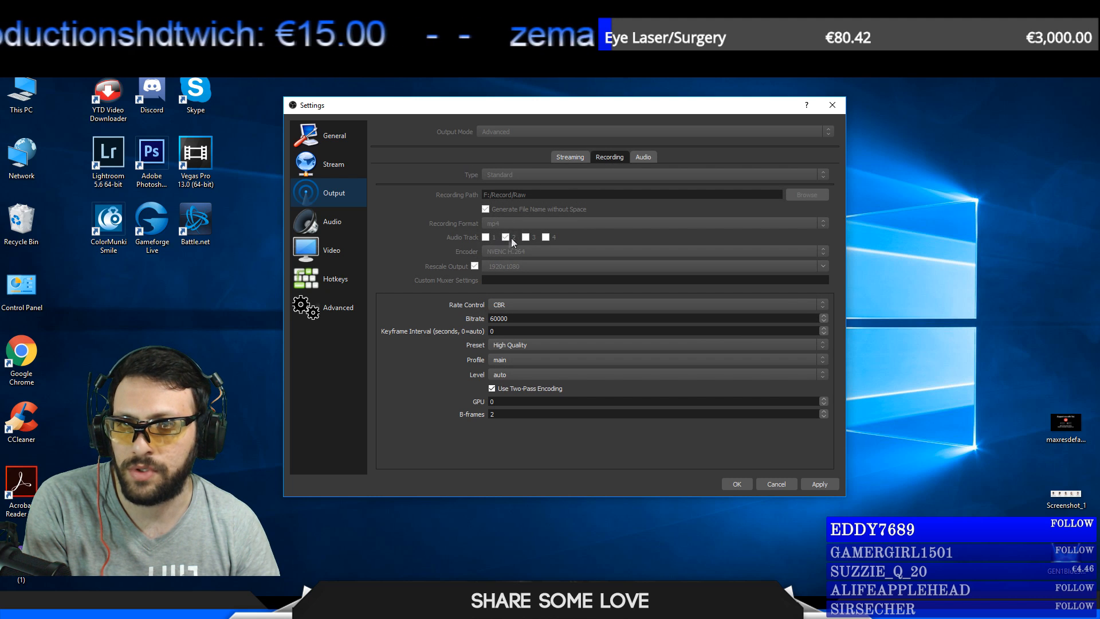
click(563, 159)
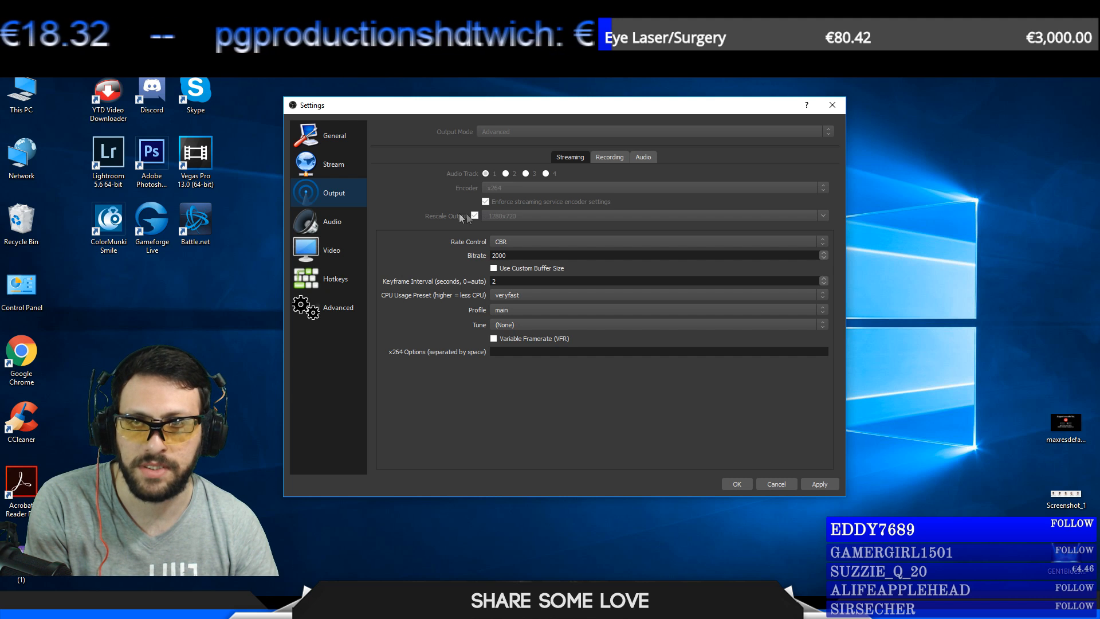
Choose CBR rate control for streaming, trying bitrates of 2300 and 2800 before setting the bitrate to 2000.
click(503, 242)
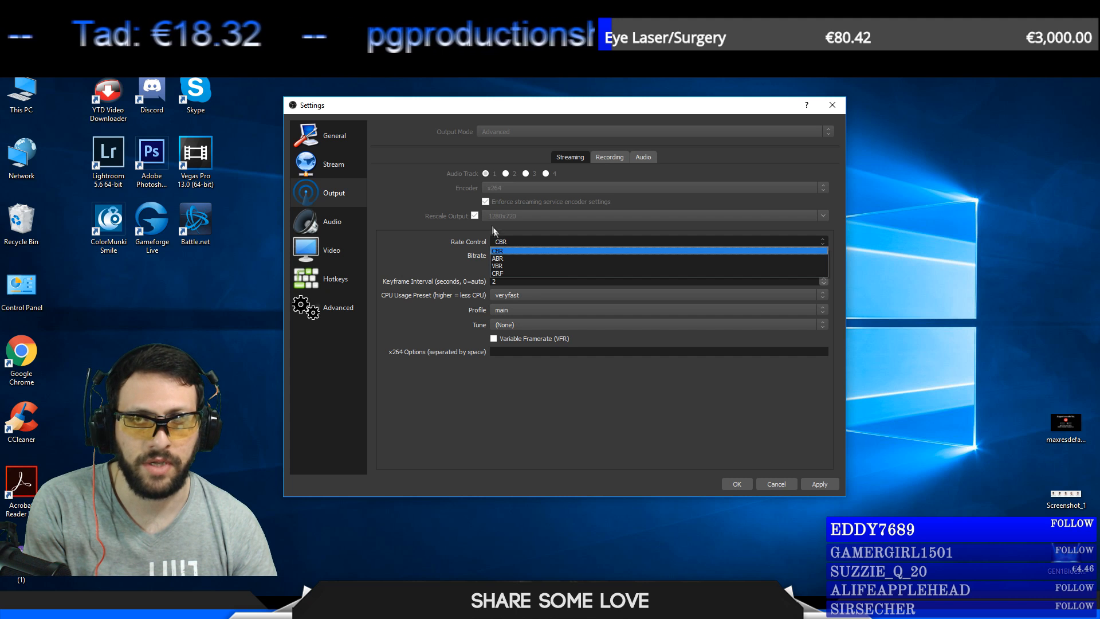
click(500, 251)
drag(508, 255, 487, 252)
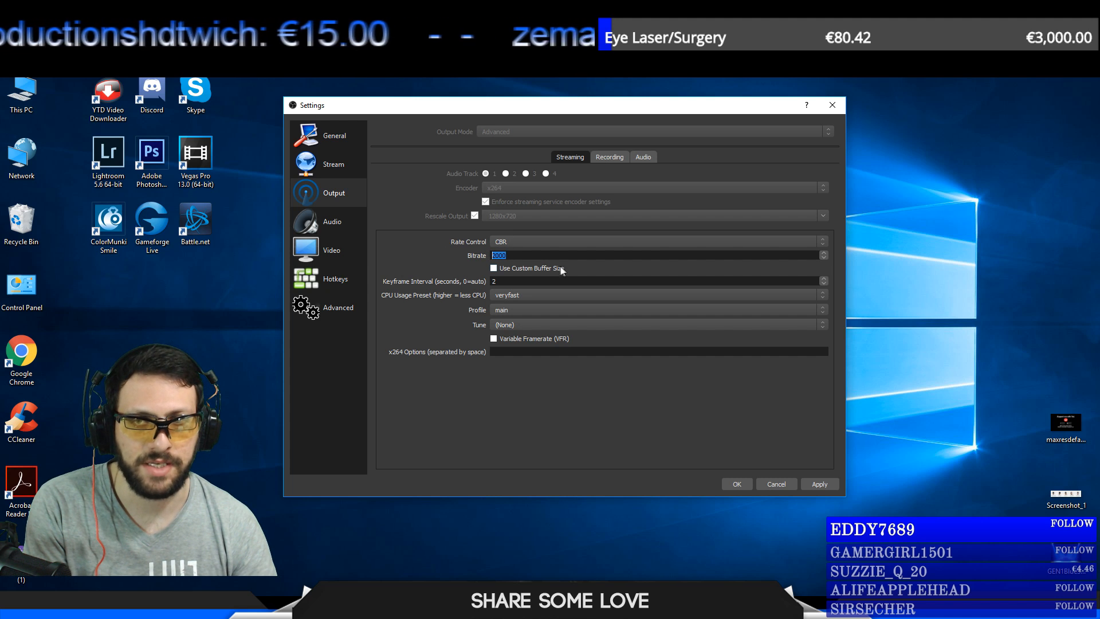
click(536, 254)
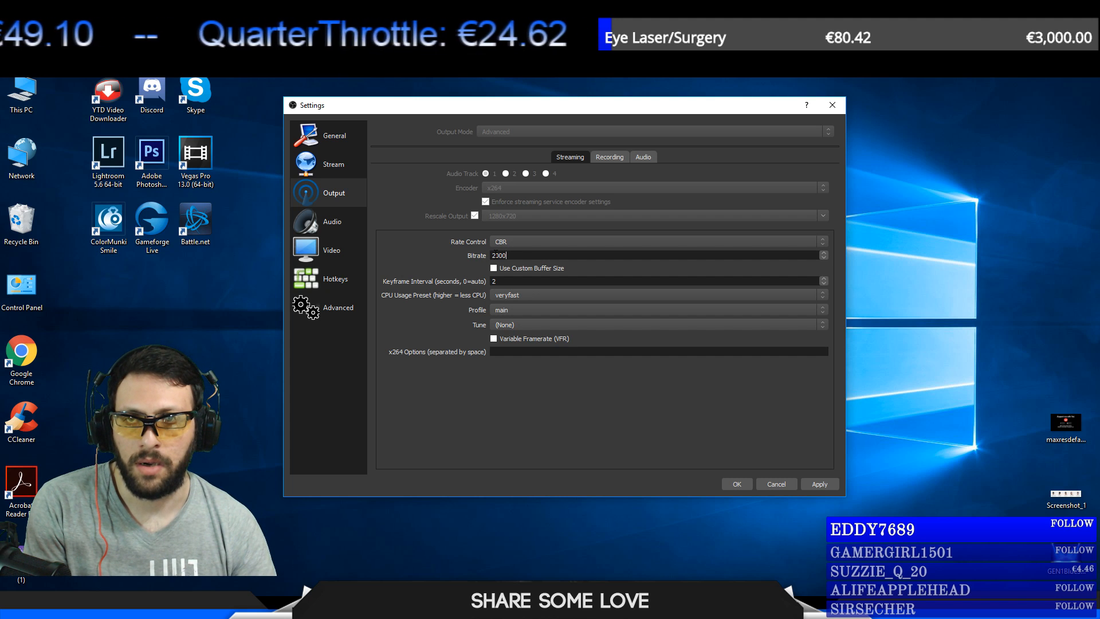
drag(496, 256, 500, 256)
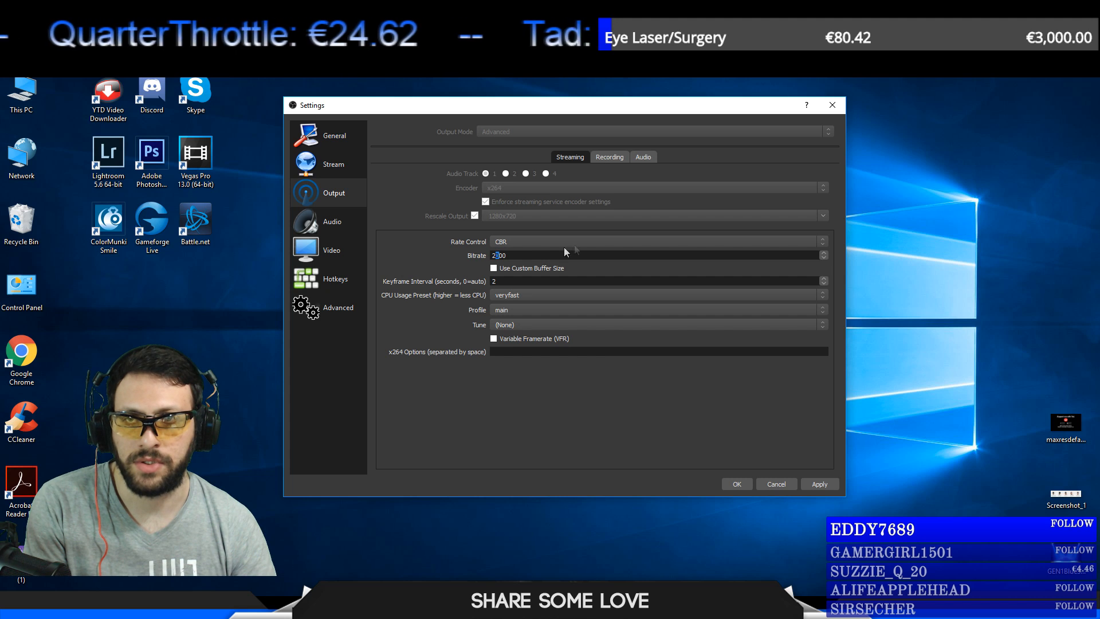
text(8)
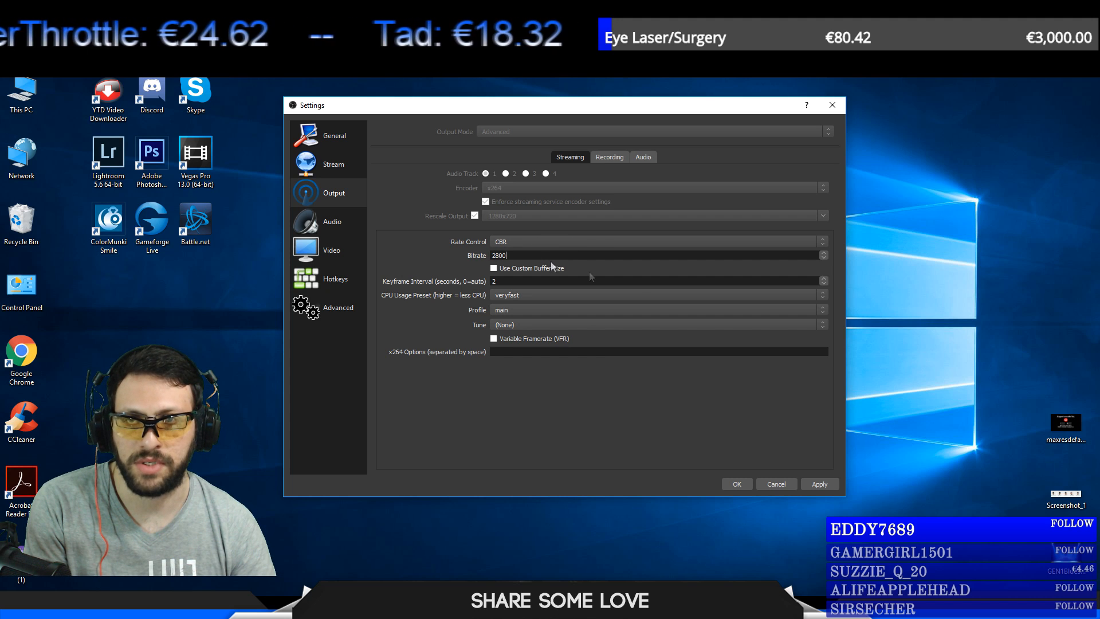
drag(495, 256, 498, 256)
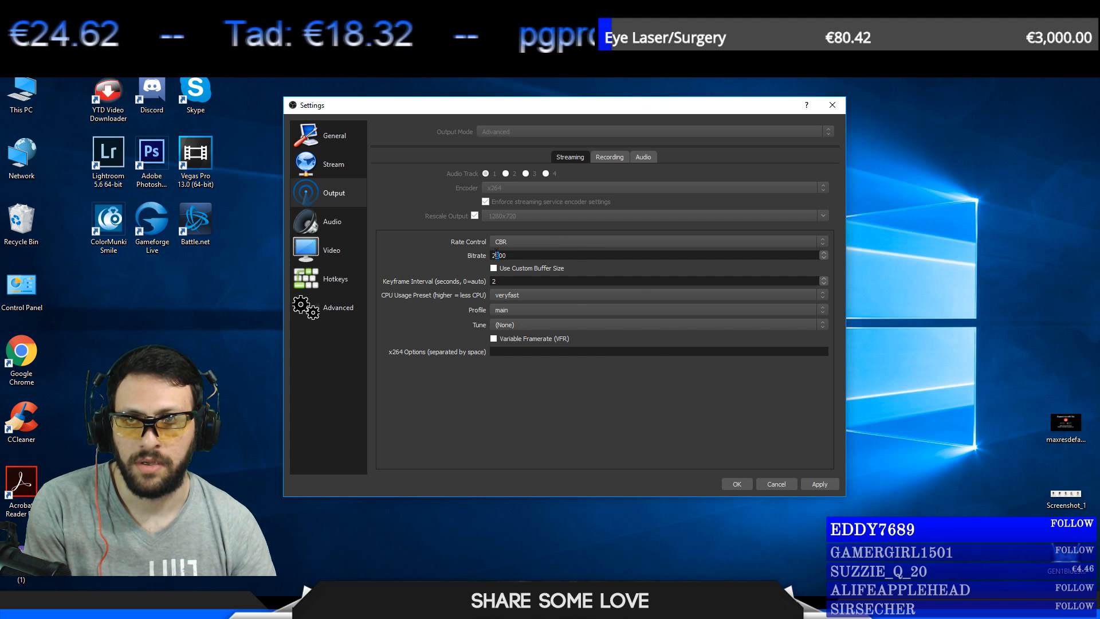
Examine the alternative rate control modes, the bitrate and the keyframe interval of the streaming output.
click(504, 242)
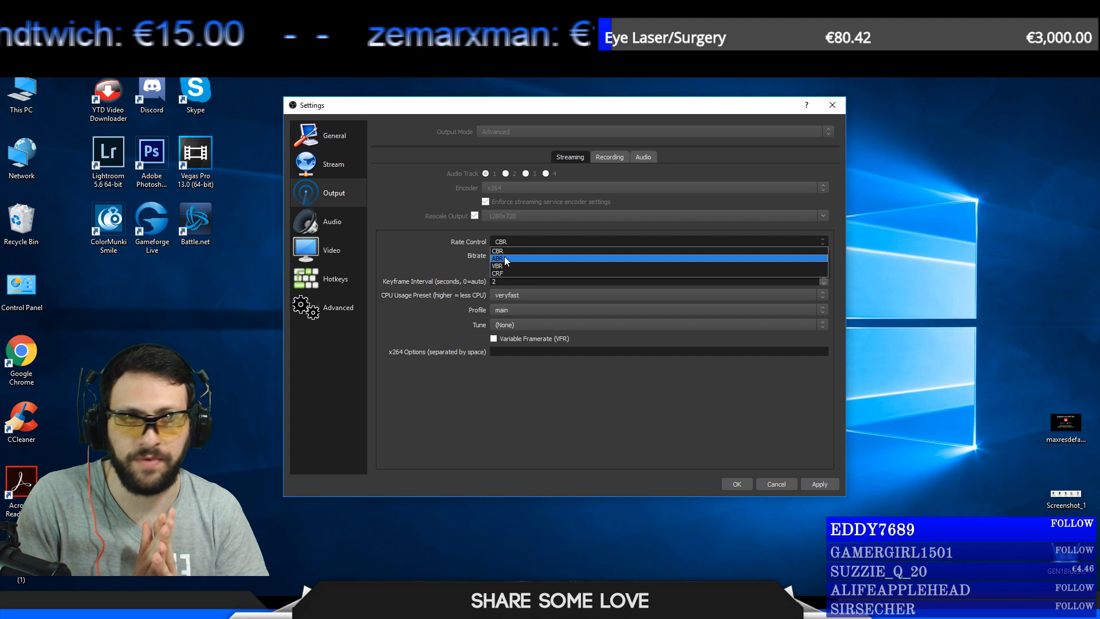
click(432, 246)
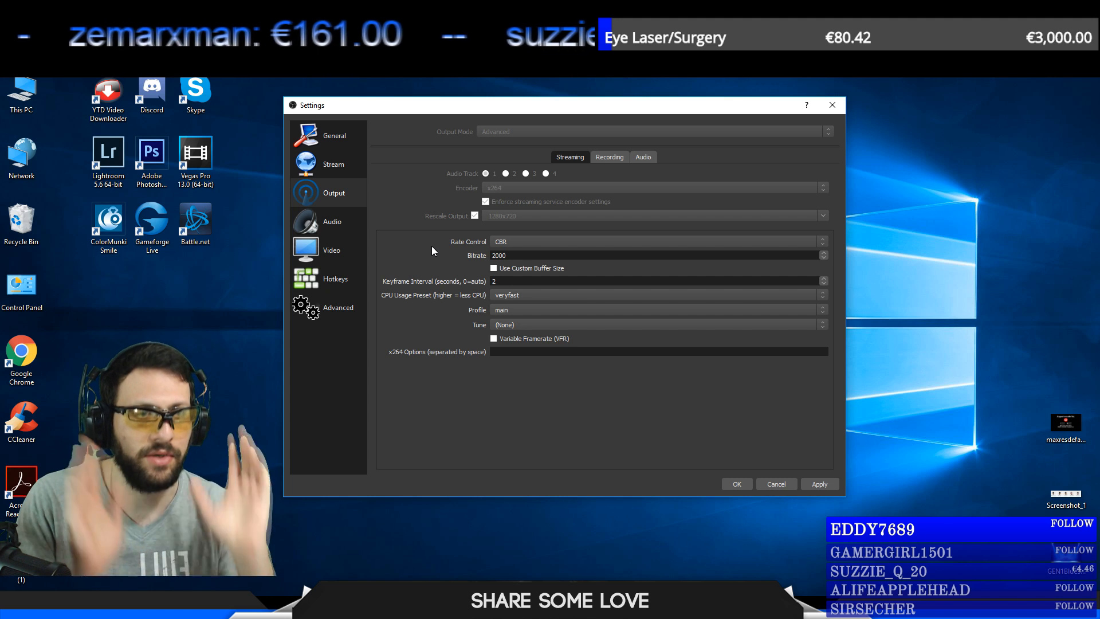
click(527, 243)
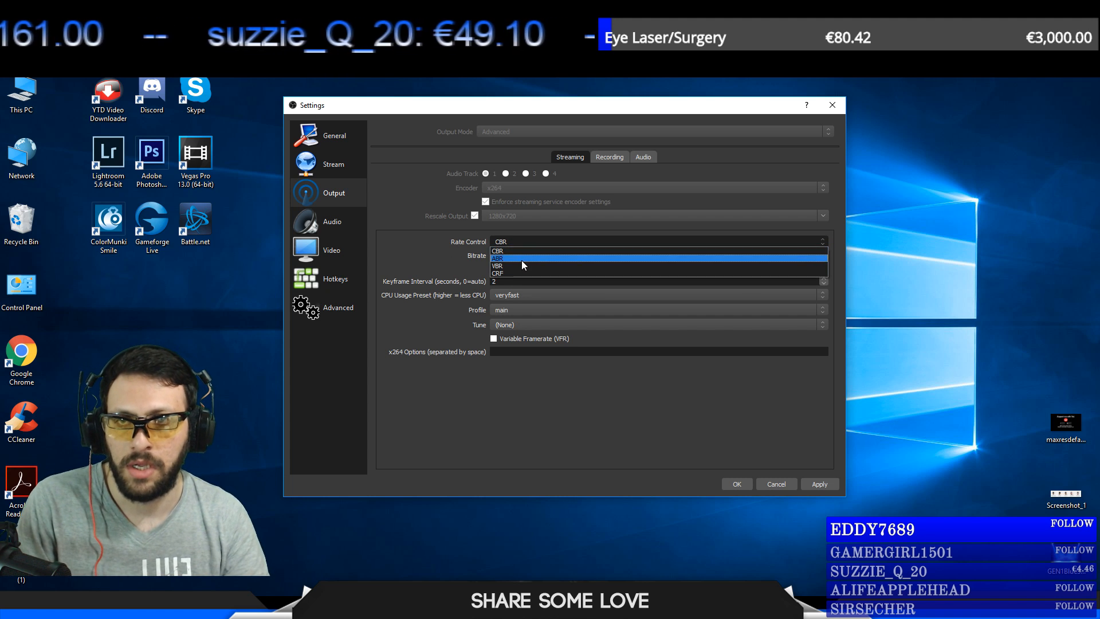
click(421, 245)
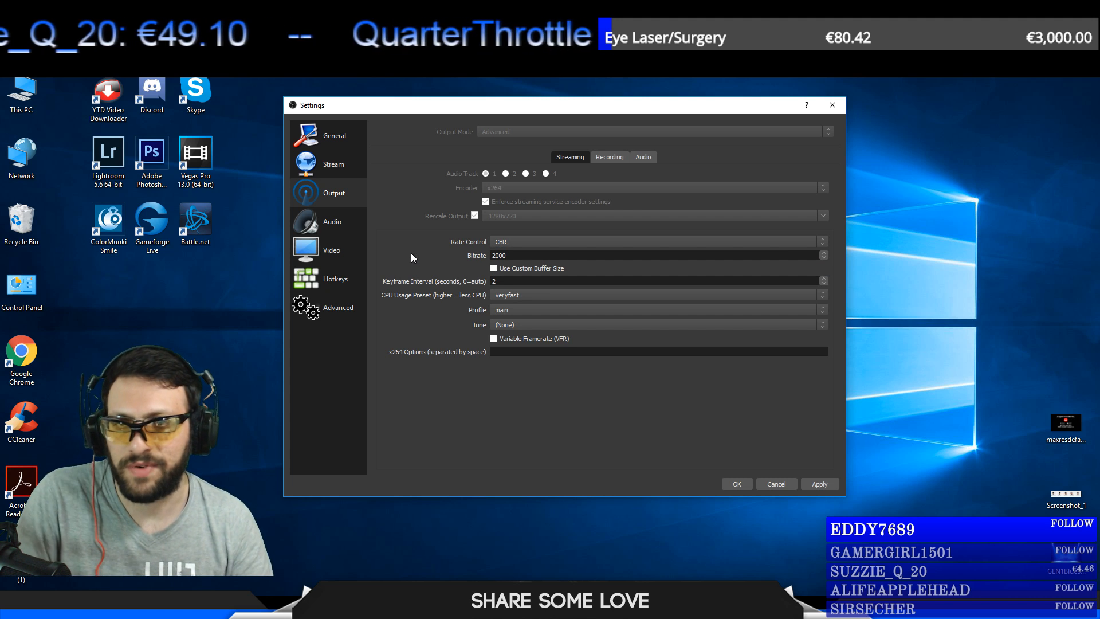
key(Tab)
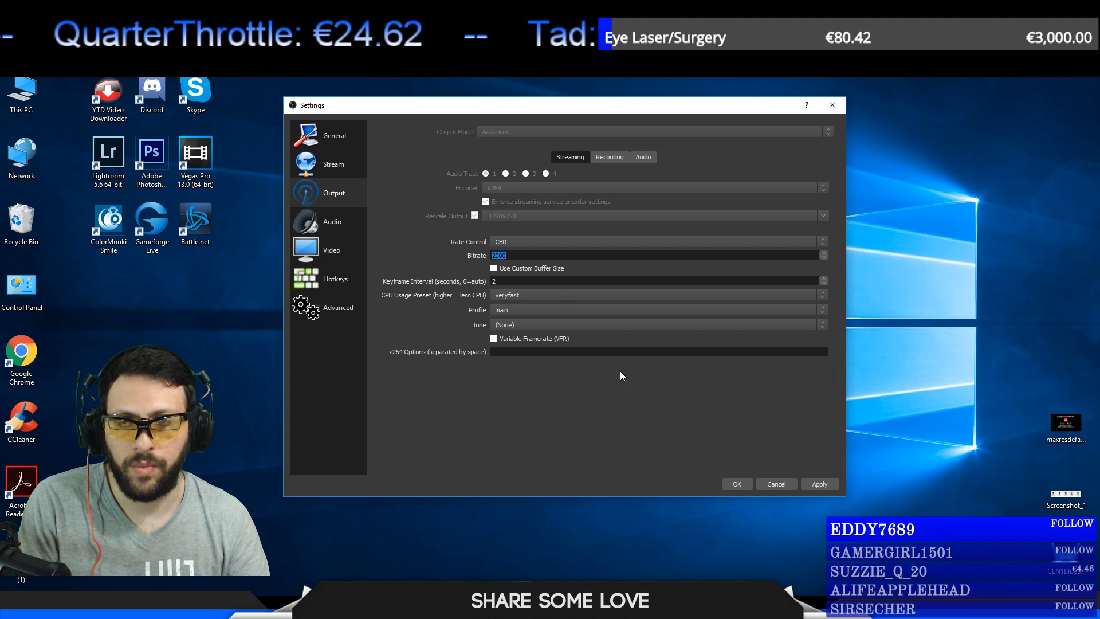
click(551, 280)
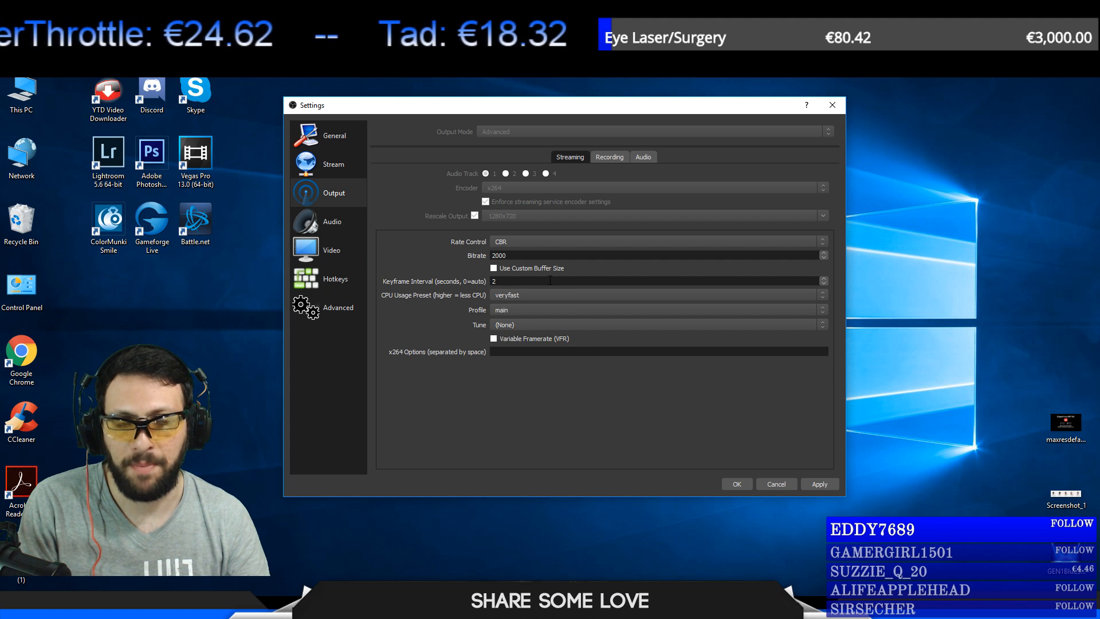
double_click(525, 257)
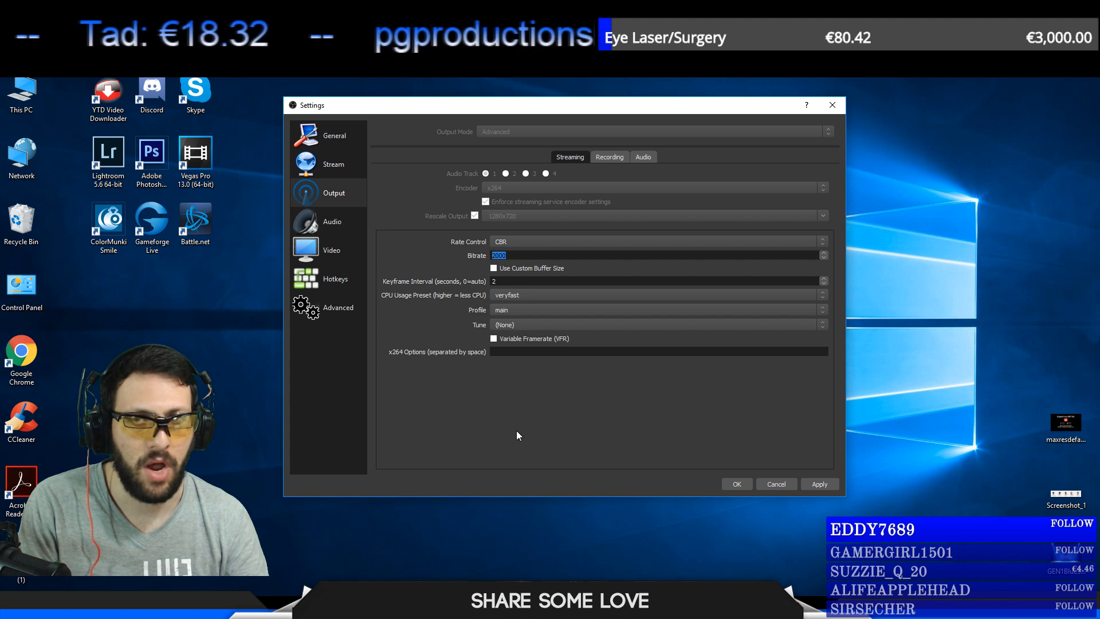
Examine the keyframe interval and the available CPU usage presets, profiles and tune options of the streaming output.
click(508, 281)
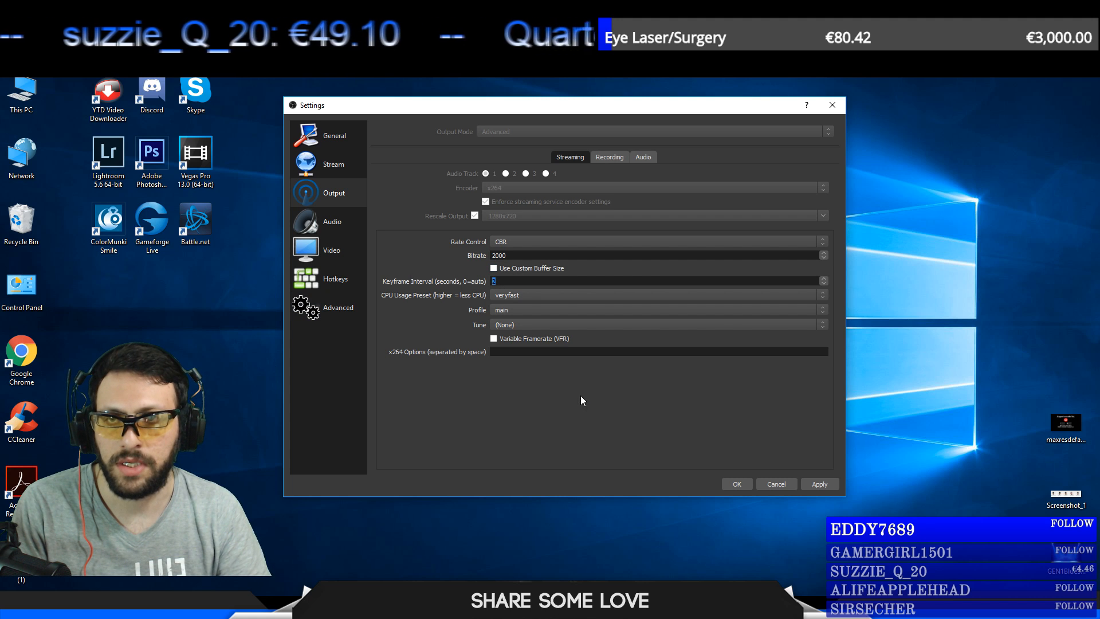
click(511, 295)
click(511, 319)
click(513, 312)
click(512, 314)
click(514, 325)
click(528, 331)
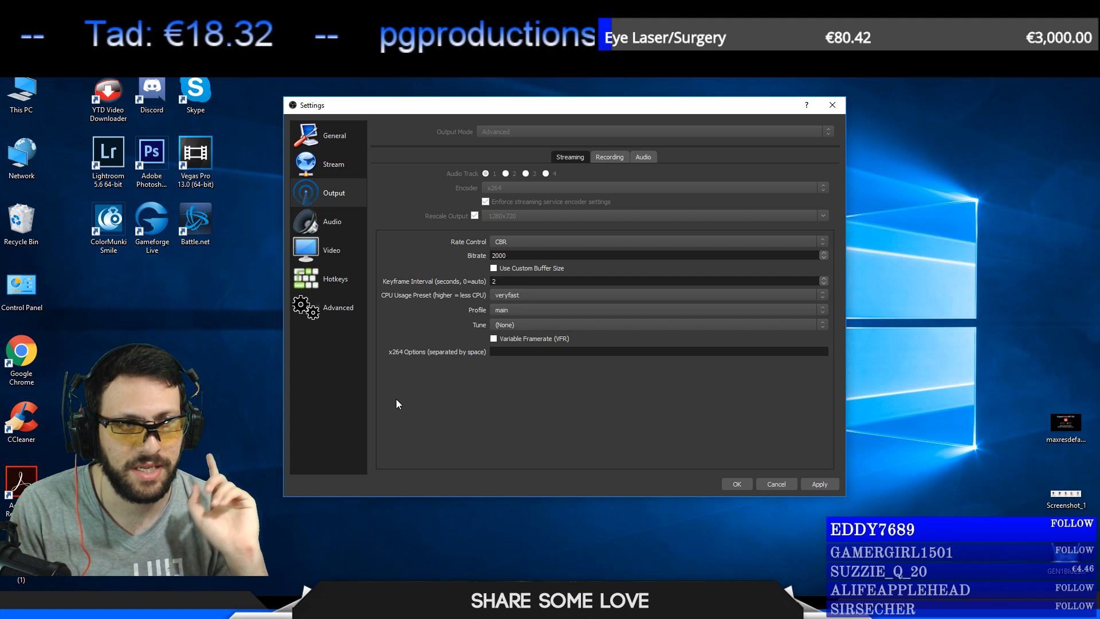
Try a custom buffer size of 2000 for streaming, and turn the custom buffer size off again.
click(493, 268)
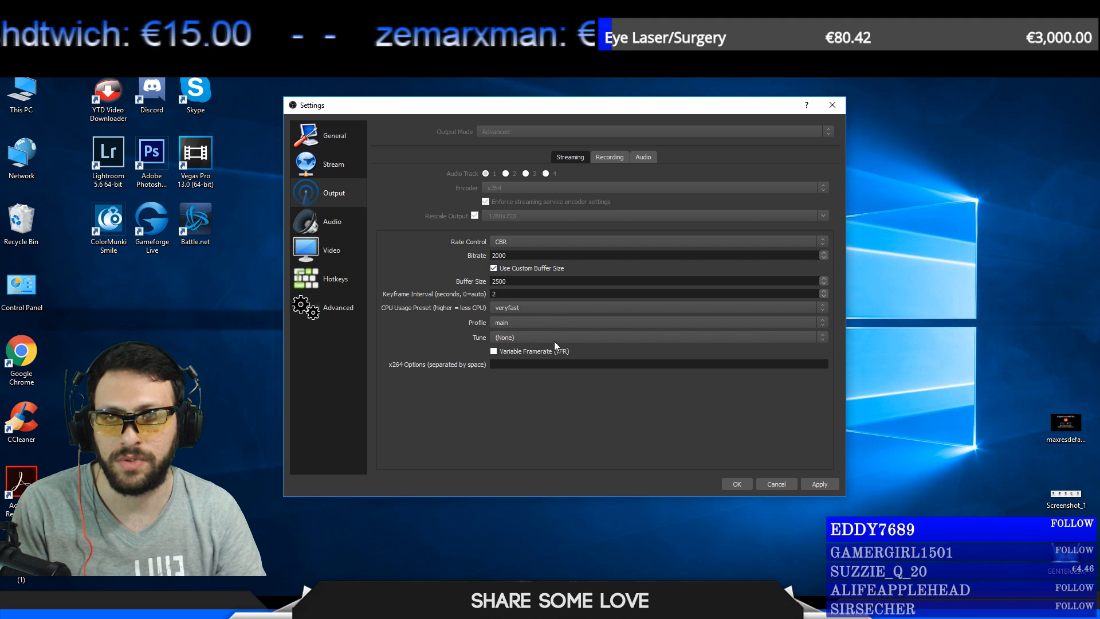
double_click(512, 281)
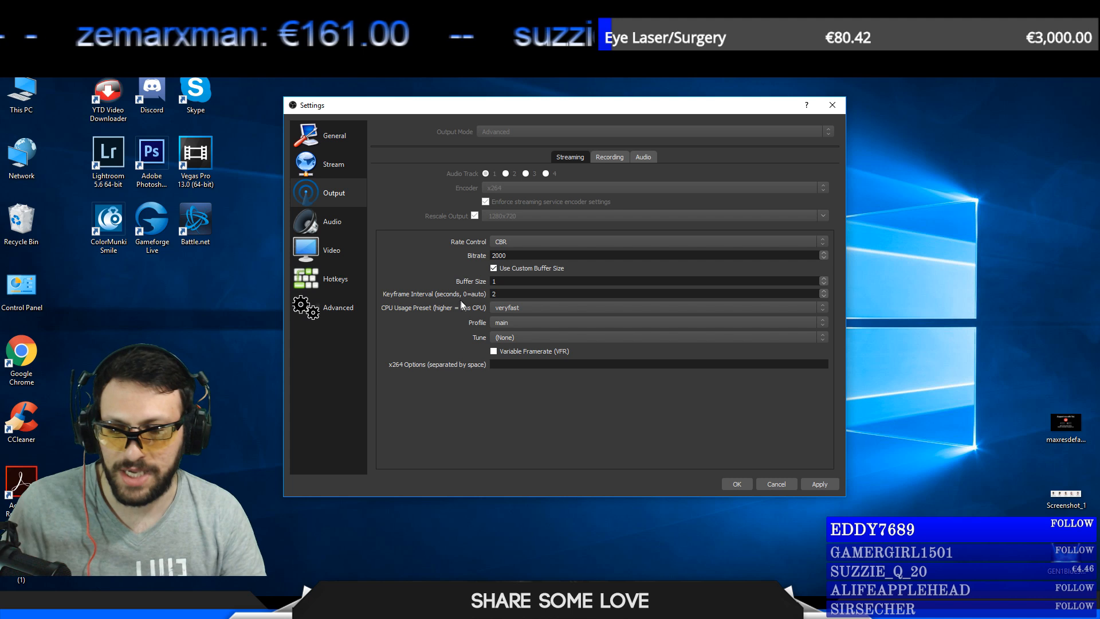
text(000)
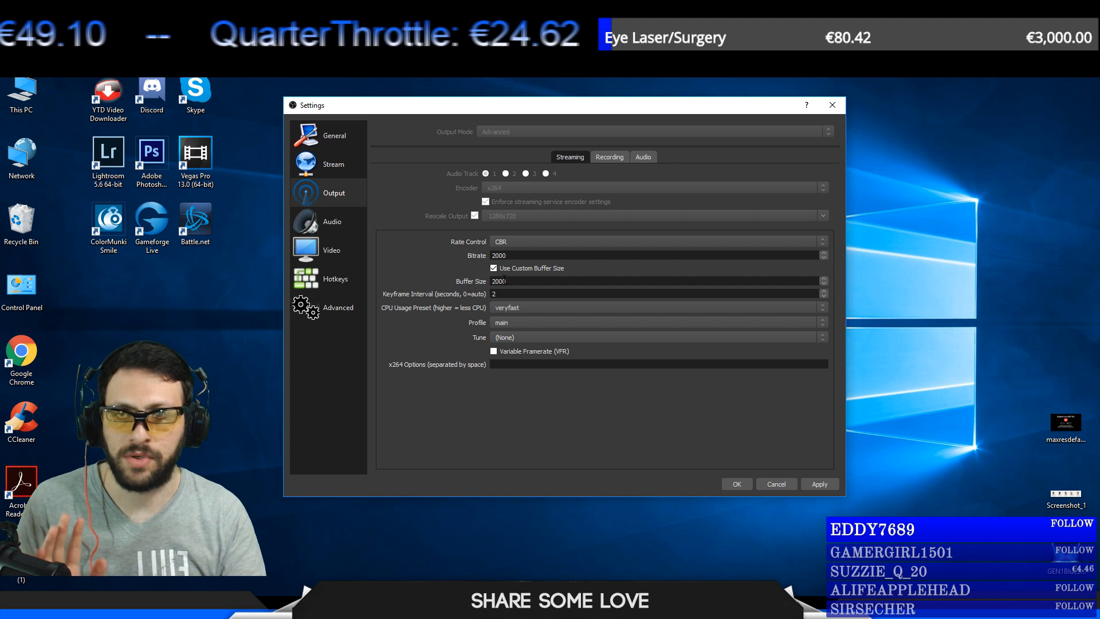
drag(510, 281, 457, 282)
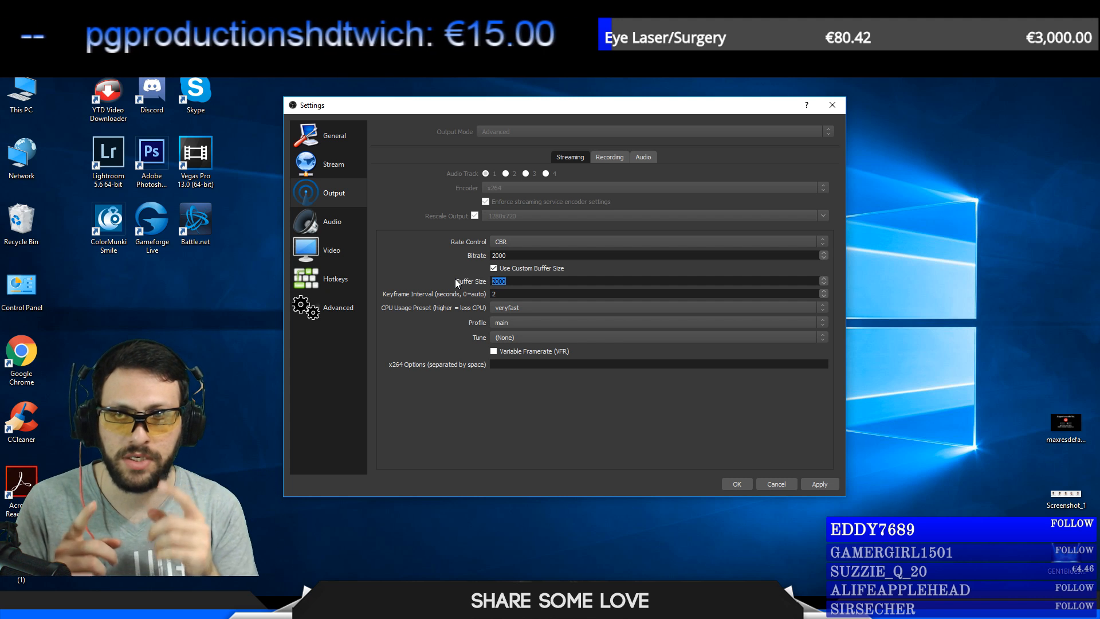
click(492, 268)
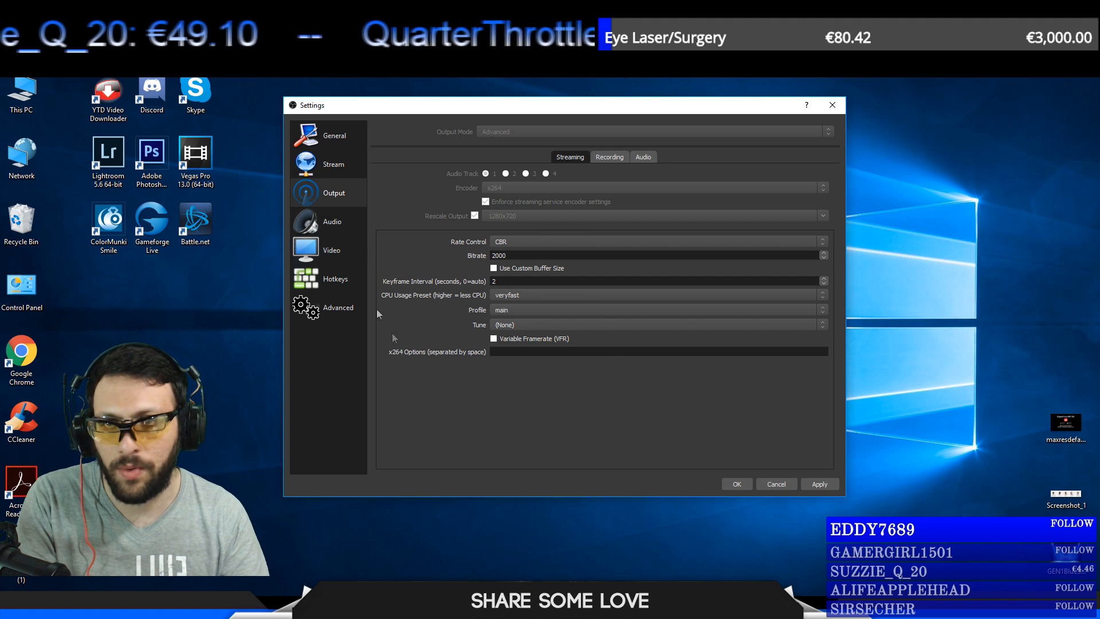
Review the lists of CPU usage presets and profiles for streaming without changing either choice.
click(504, 296)
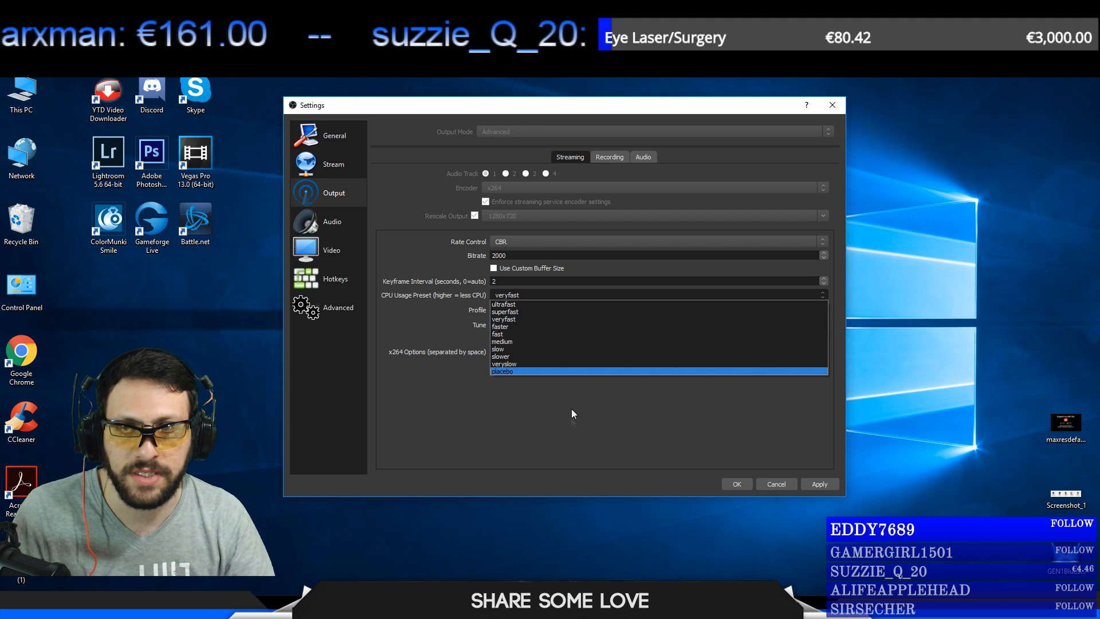
click(570, 432)
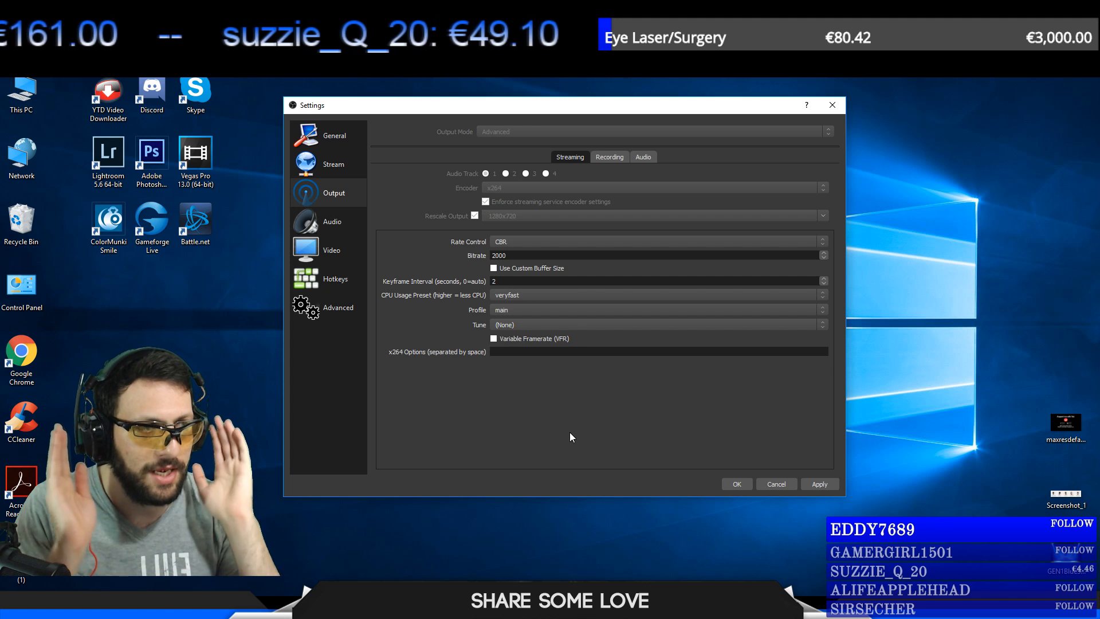
click(520, 311)
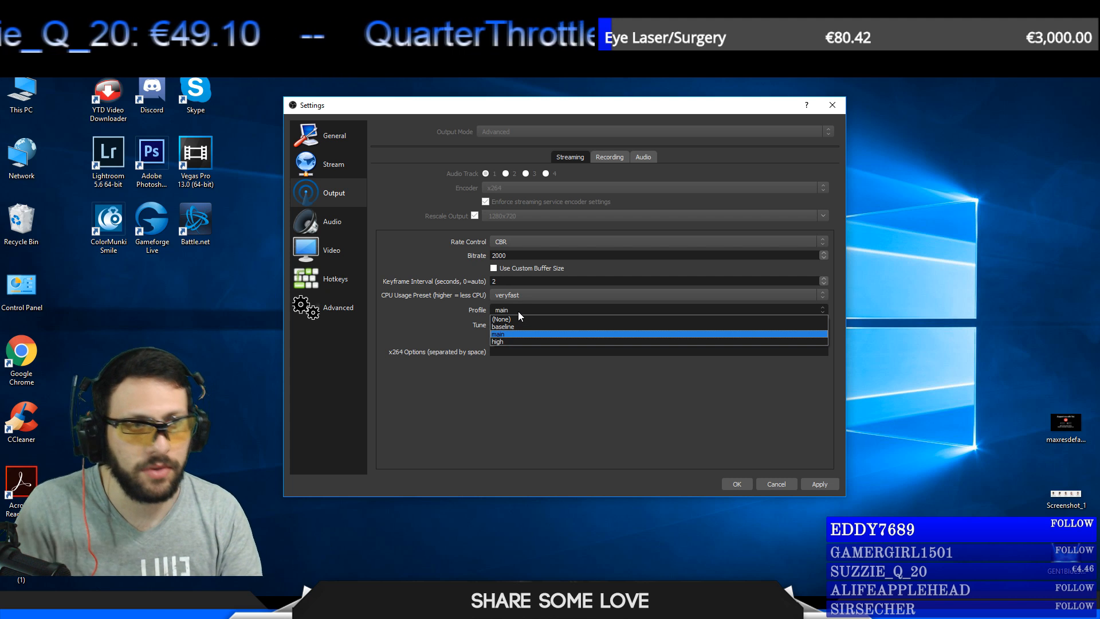
click(473, 449)
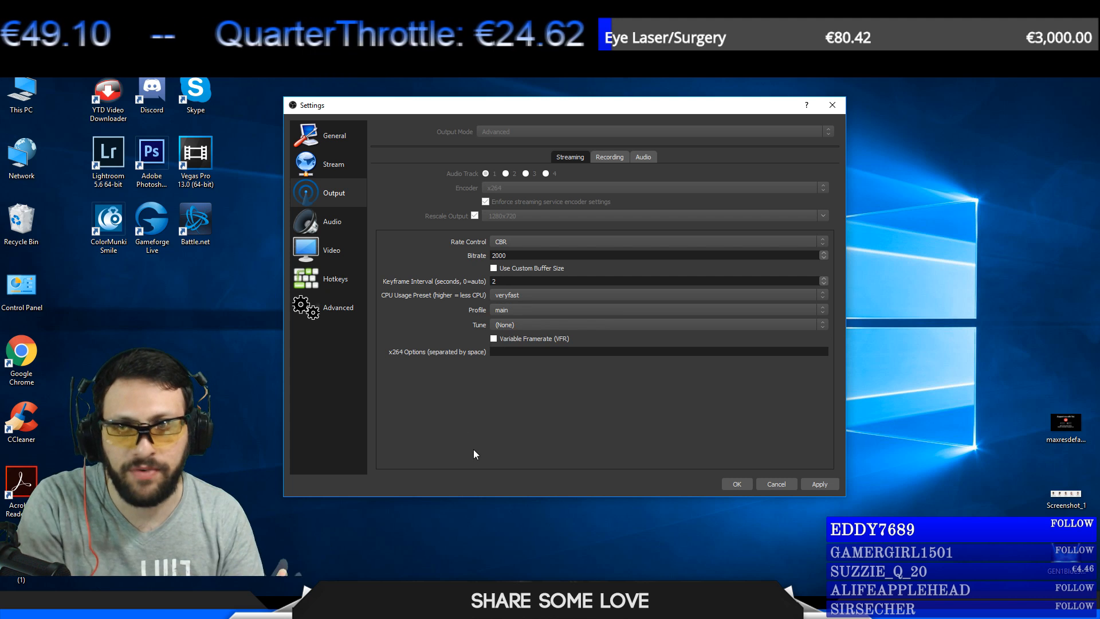
Compare the recording output settings with the streaming output settings, including audio tracks and rescaled resolution.
click(613, 162)
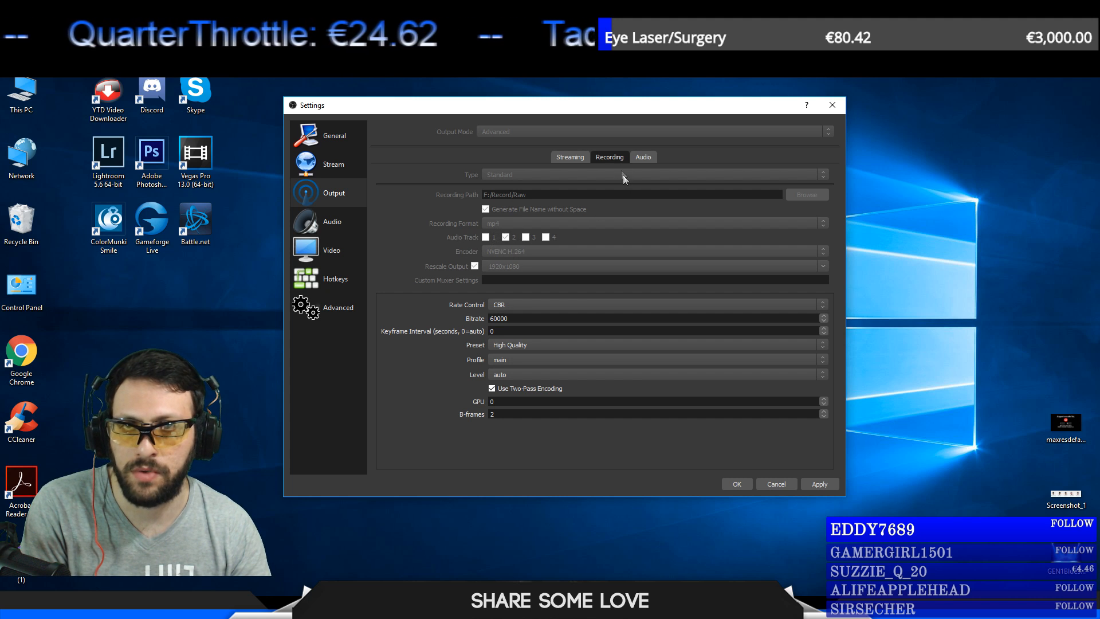
click(570, 157)
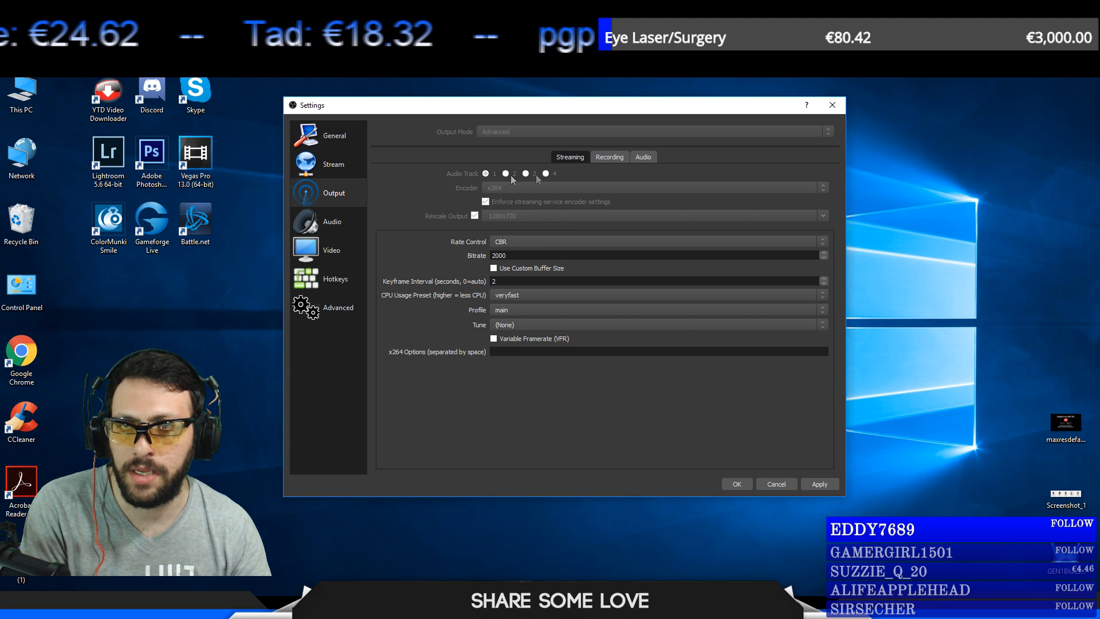
click(610, 157)
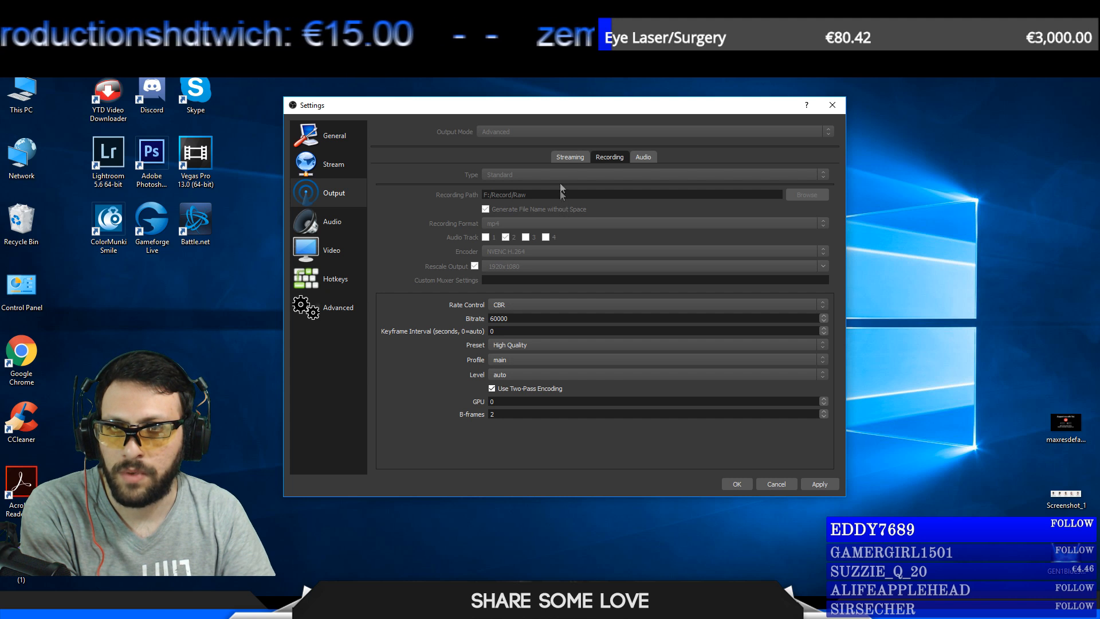
click(568, 158)
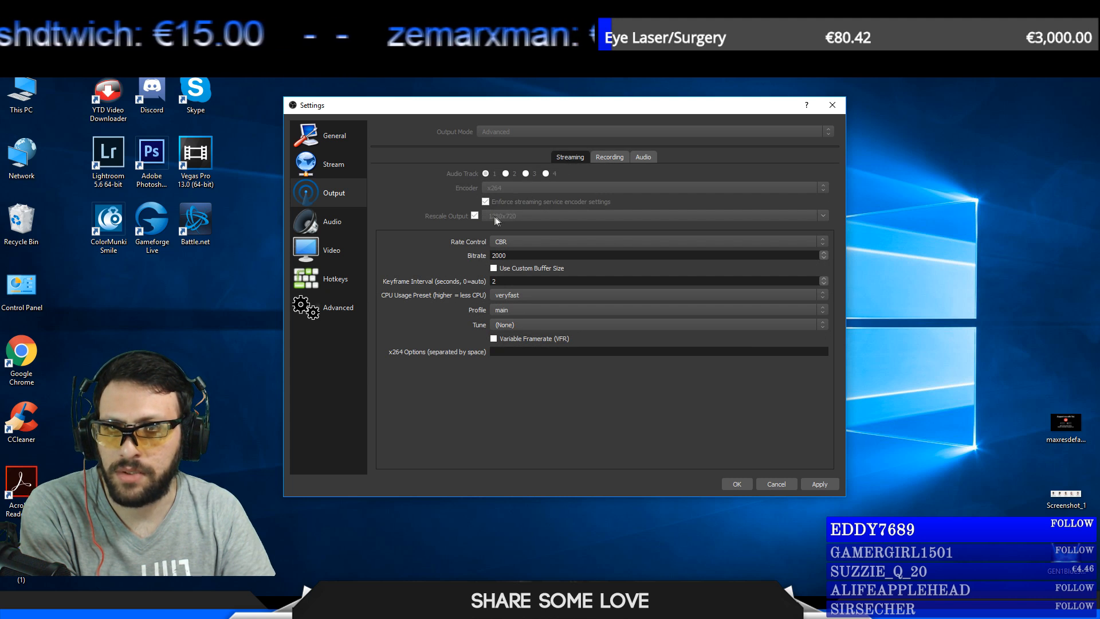
Compare the base and output resolutions in the Video settings with the rescaled output resolution for recording.
click(353, 256)
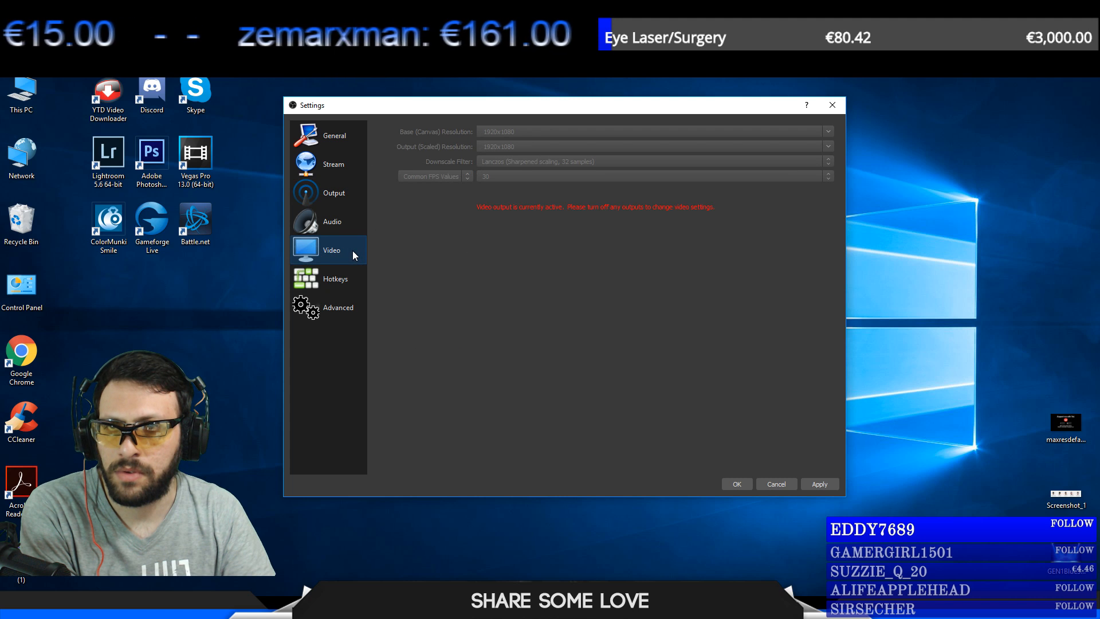
click(346, 195)
click(610, 159)
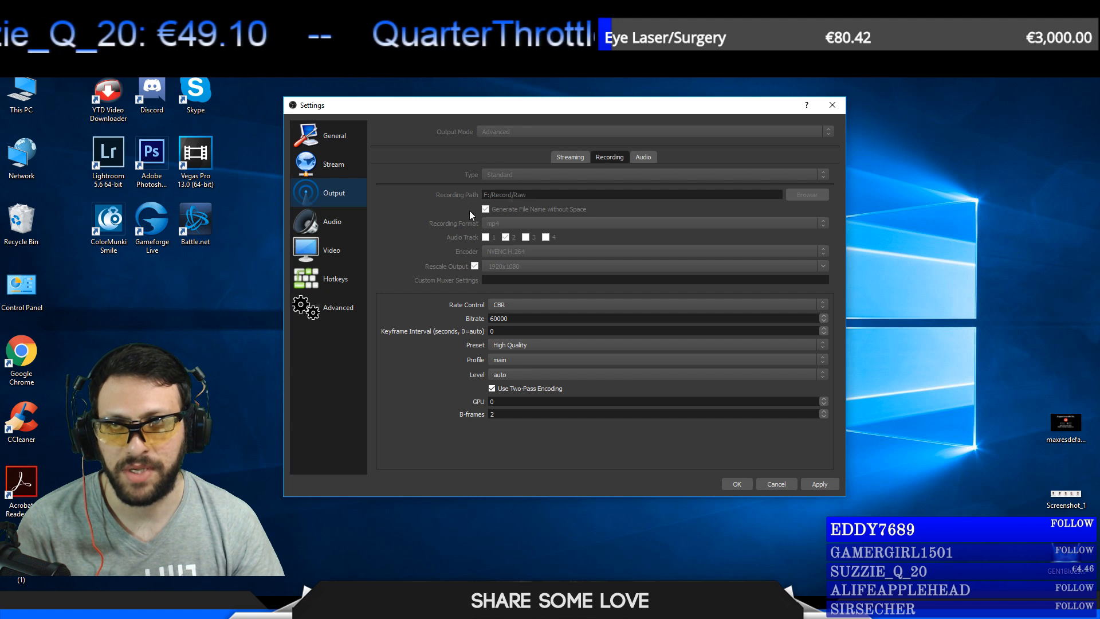
click(341, 253)
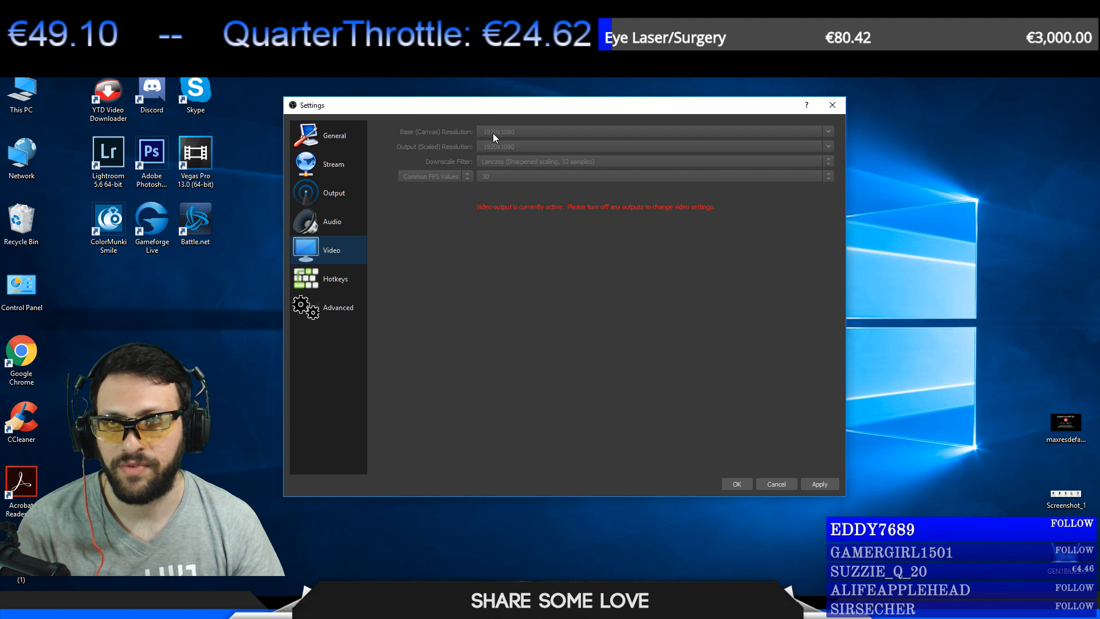
click(347, 194)
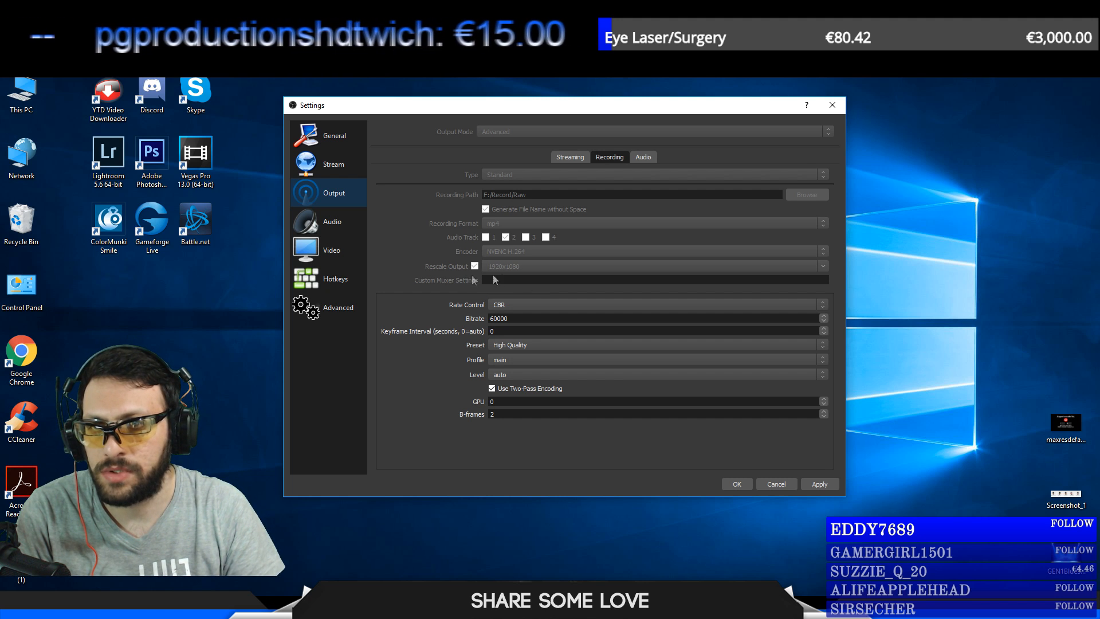
Review the rate control modes for recording, keep CBR and set the recording bitrate to 60000.
click(499, 307)
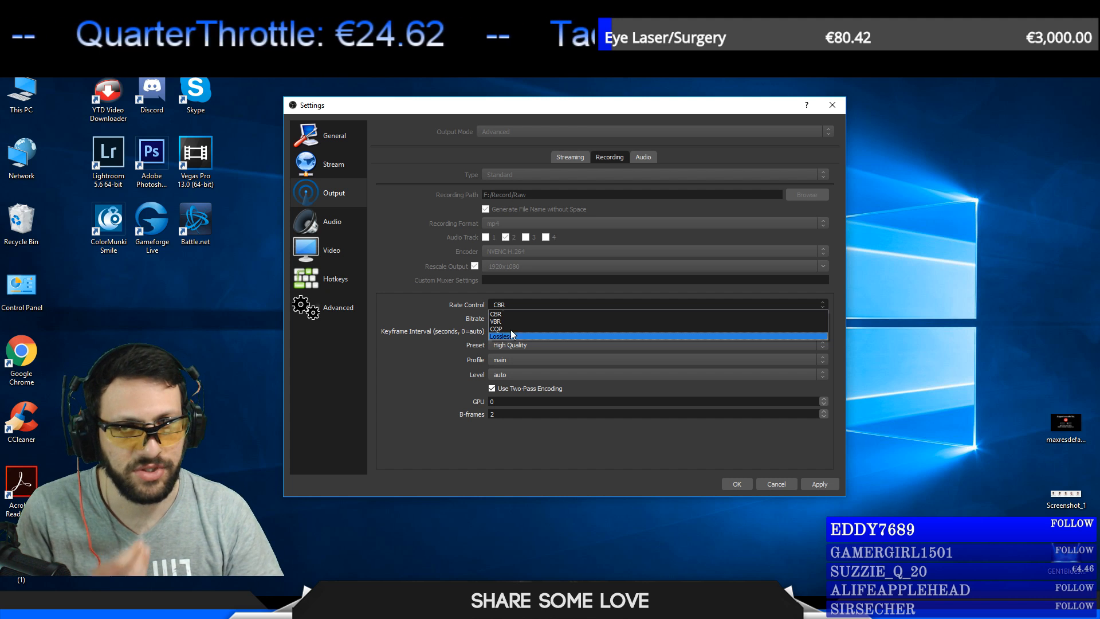
click(517, 304)
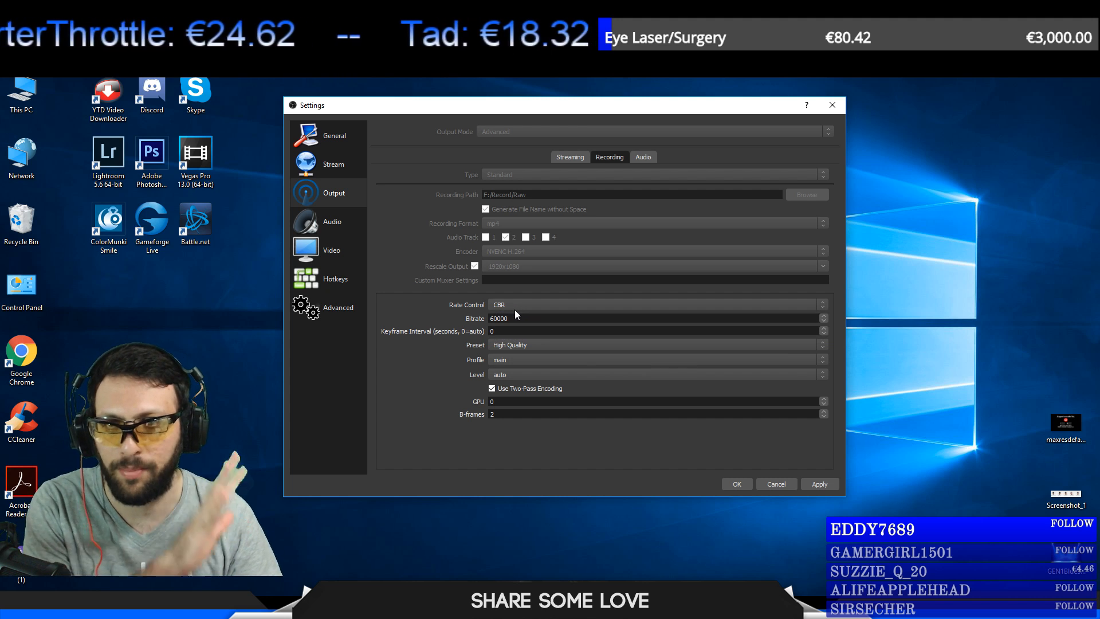
double_click(510, 318)
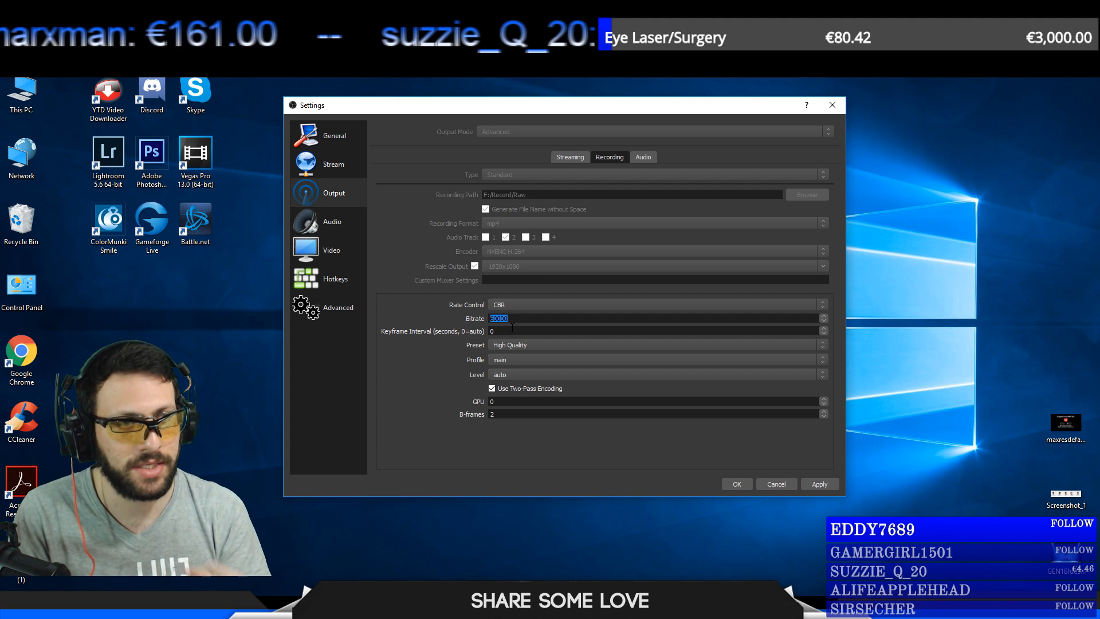
text(60000)
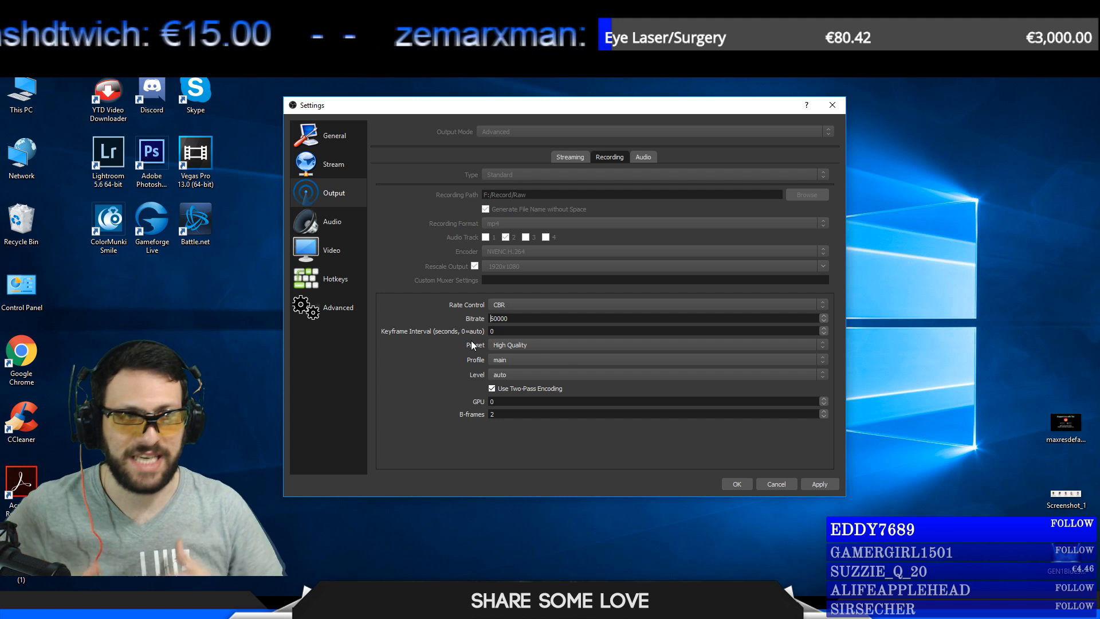
drag(497, 318, 489, 318)
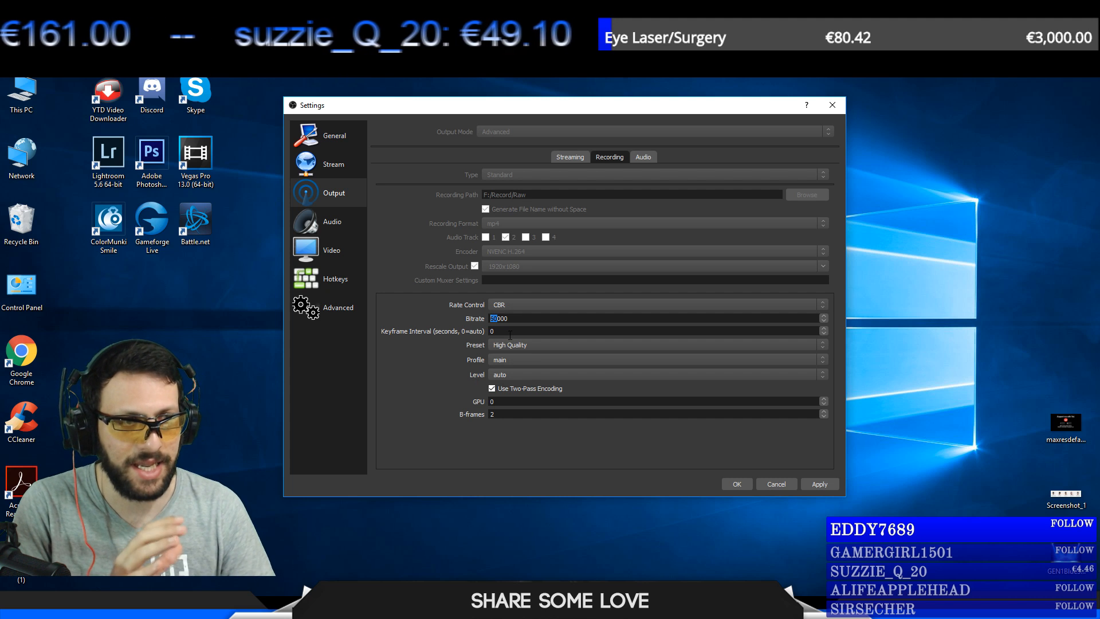
text(60)
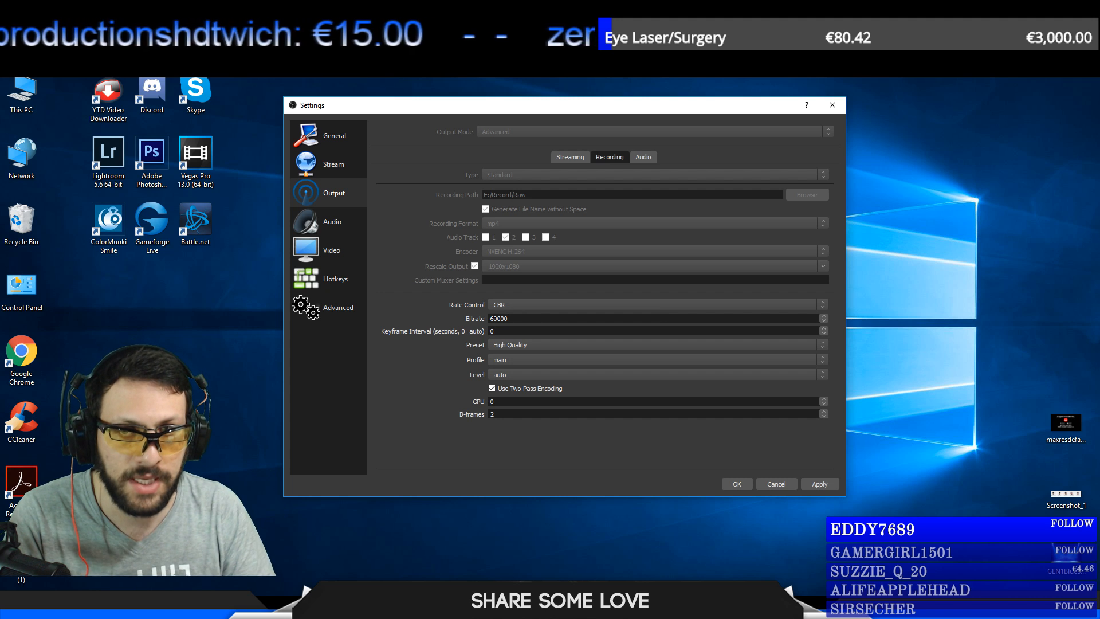
drag(498, 318, 488, 319)
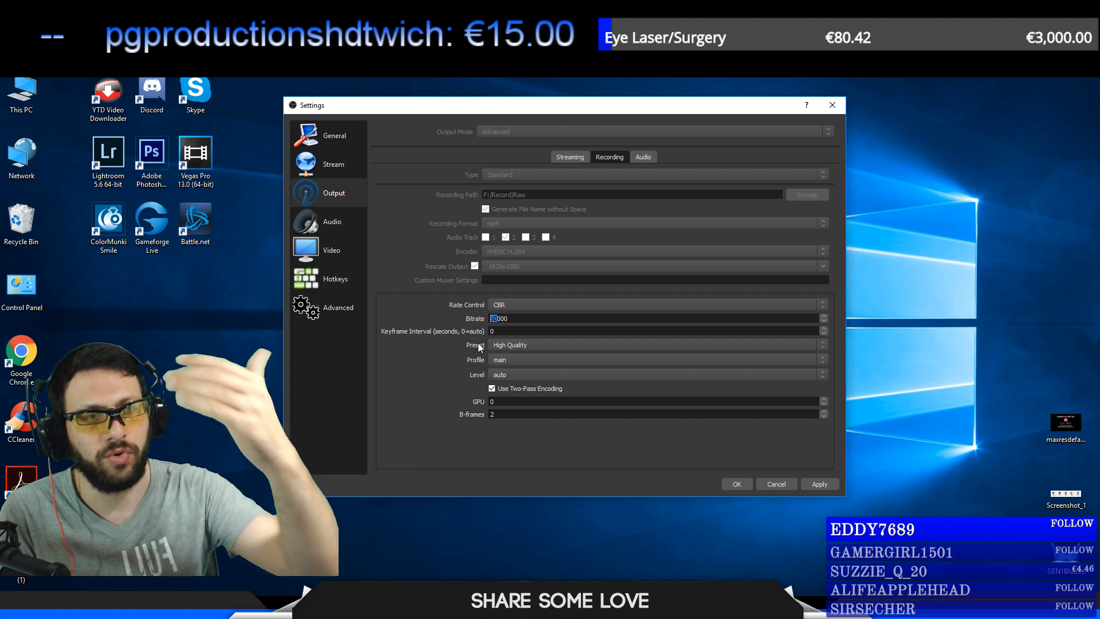
key(Tab)
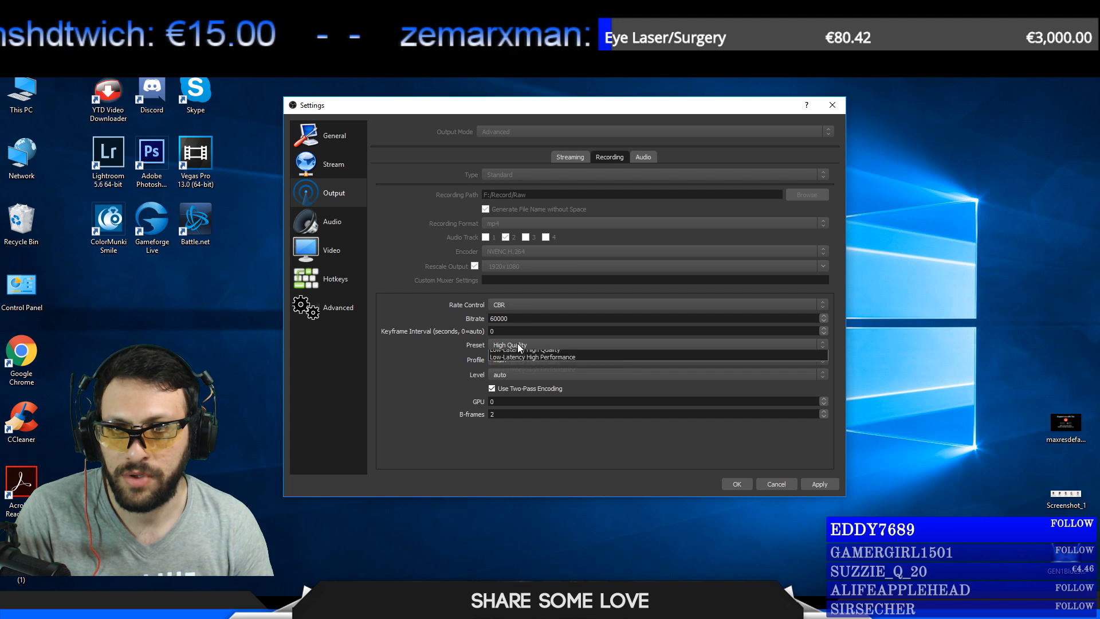
Examine the available presets, profiles and levels of the recording encoder.
click(519, 344)
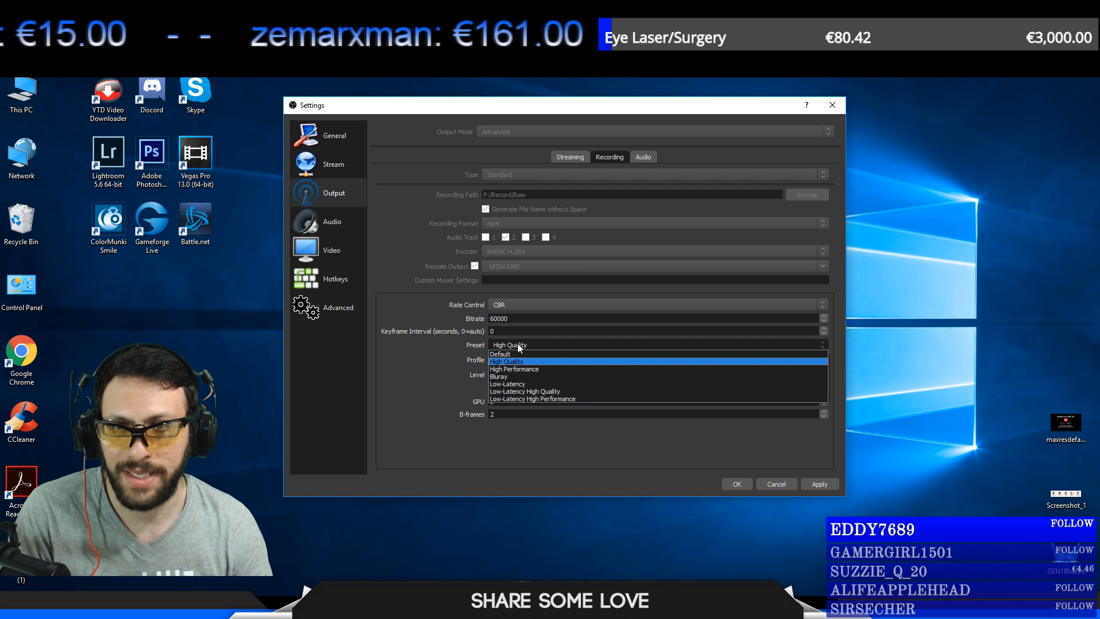
click(519, 345)
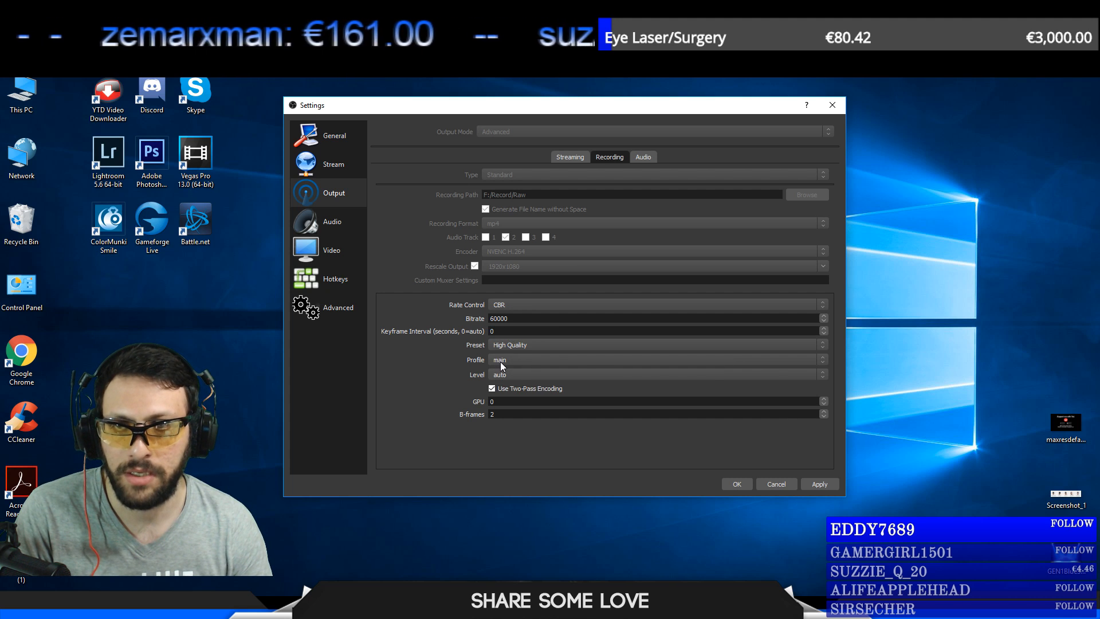
click(500, 362)
click(500, 362)
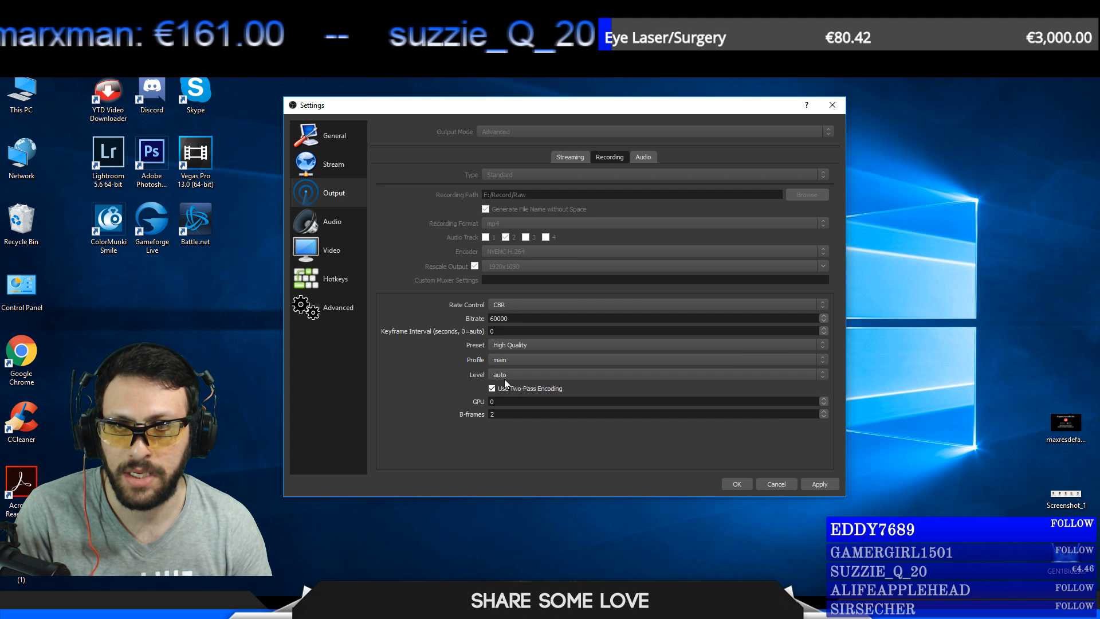
click(505, 379)
click(506, 382)
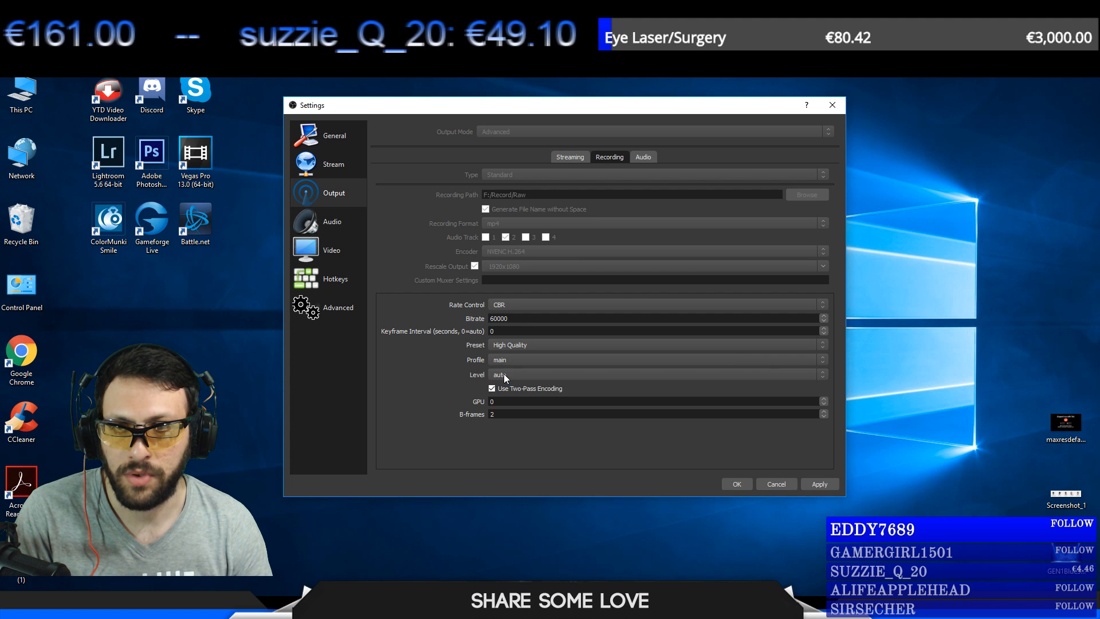
Examine the GPU, B-frames and two-pass encoding options for recording, and show the output settings of the audio tracks.
double_click(492, 401)
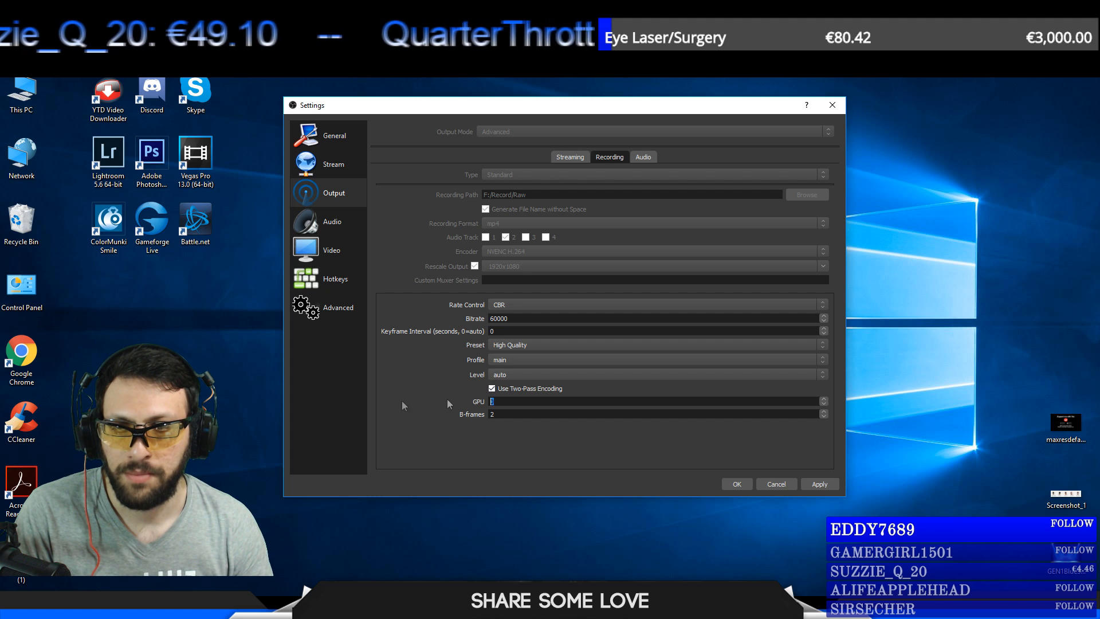
double_click(506, 414)
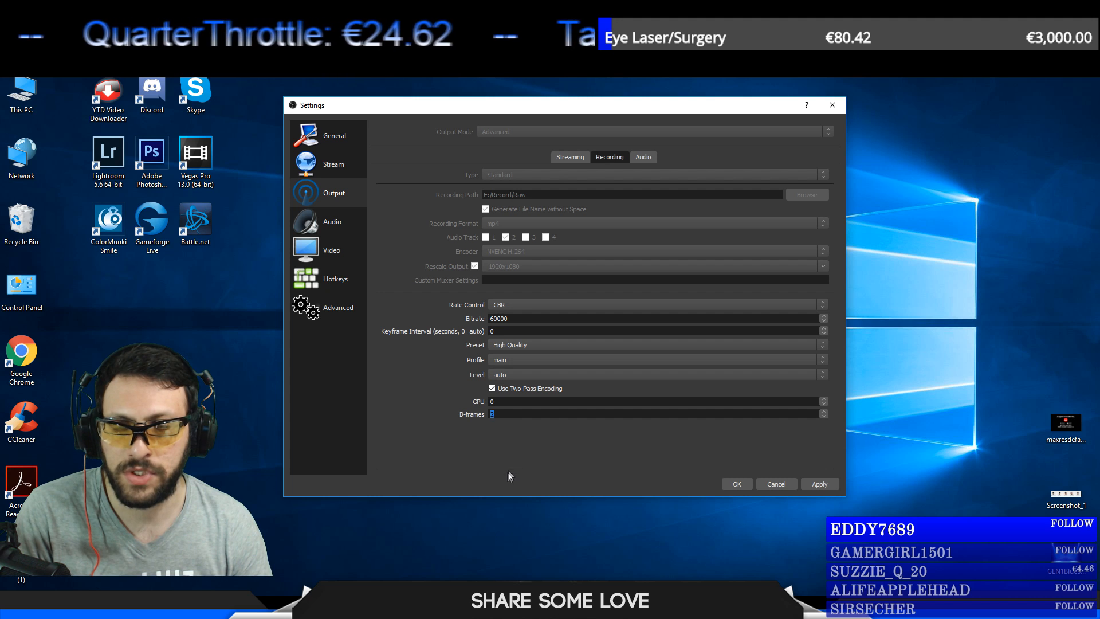
click(493, 389)
click(494, 389)
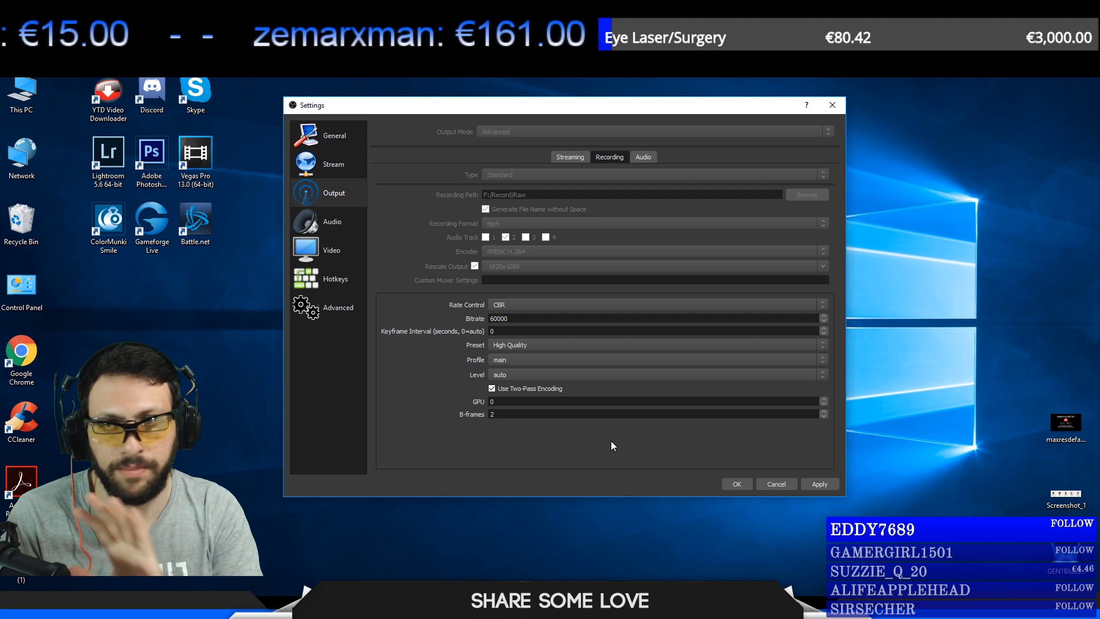
click(645, 157)
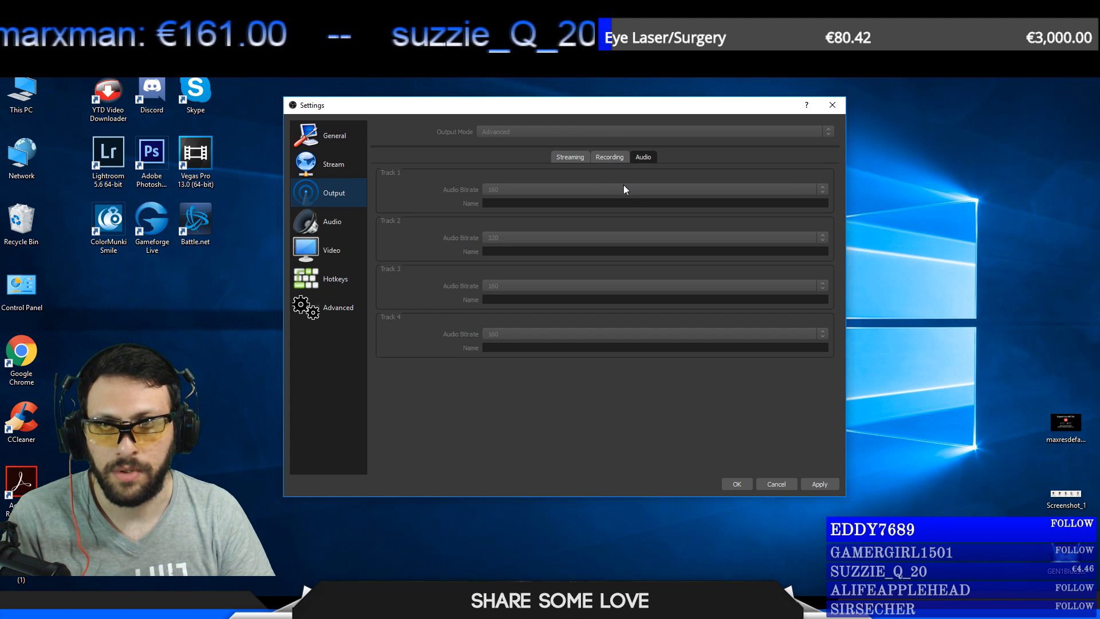
Compare the audio tracks selected for streaming and recording with the bitrates of the individual output tracks.
click(570, 156)
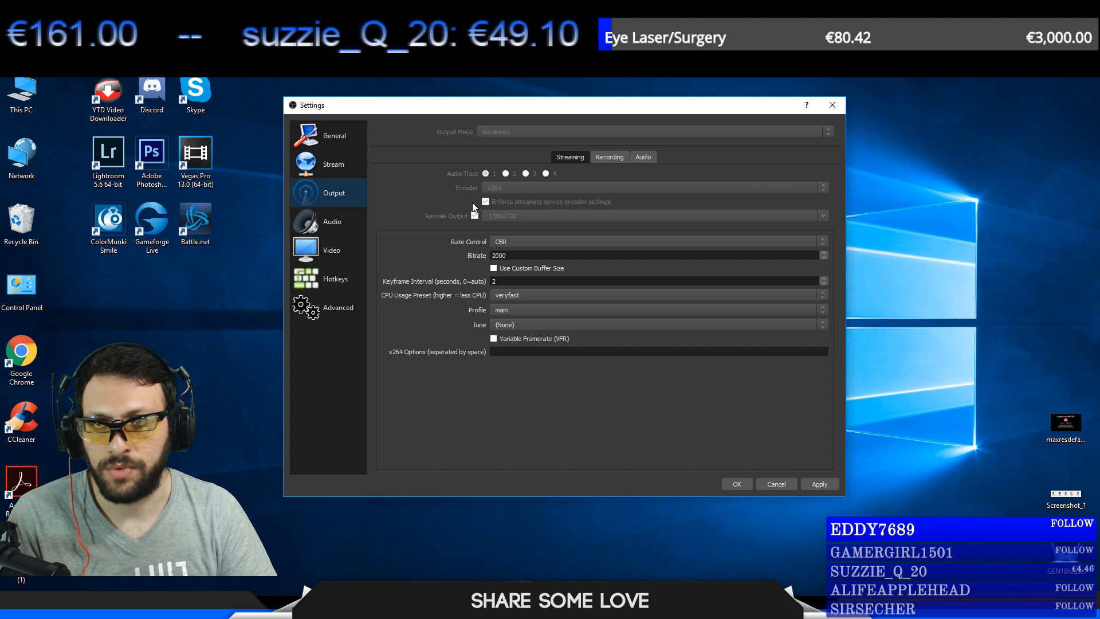
click(597, 158)
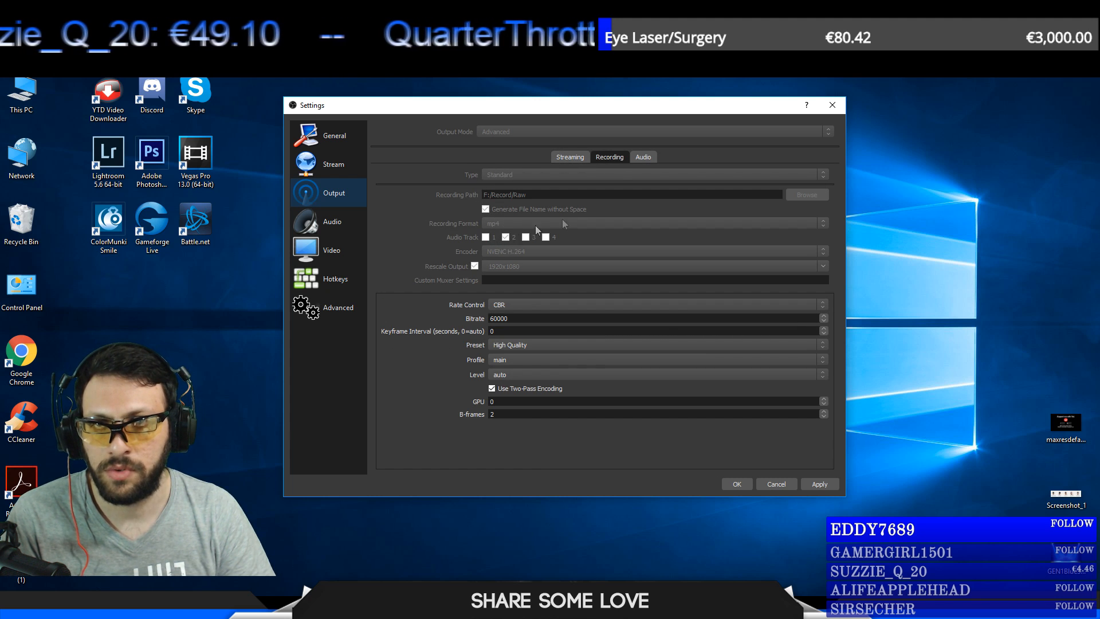
click(644, 156)
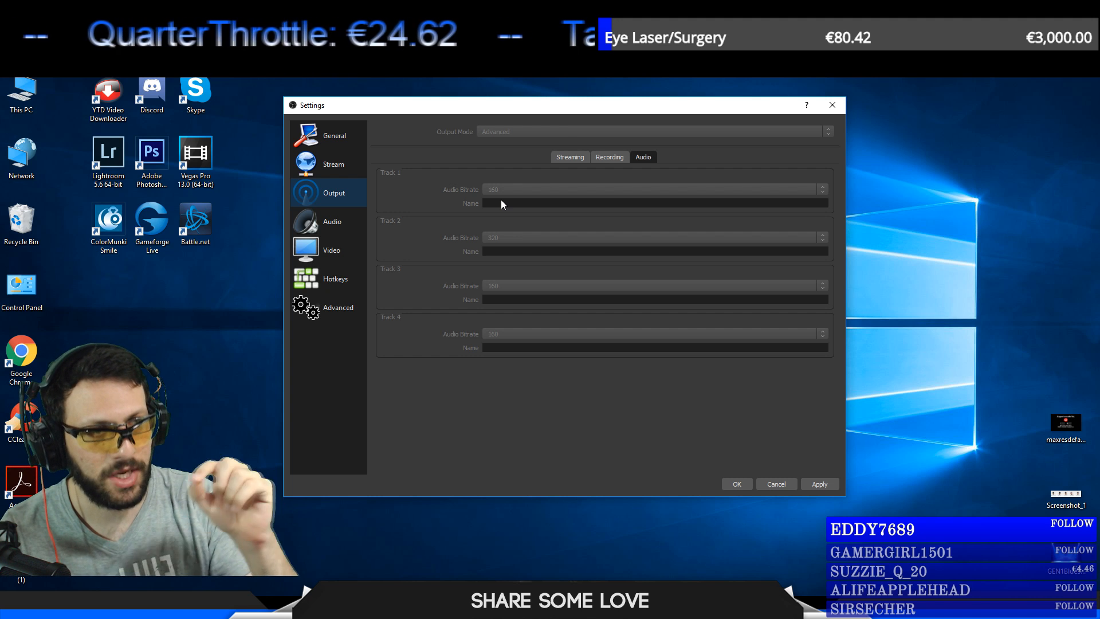
Try 2160 as the streaming bitrate and set it back to 2000.
click(568, 158)
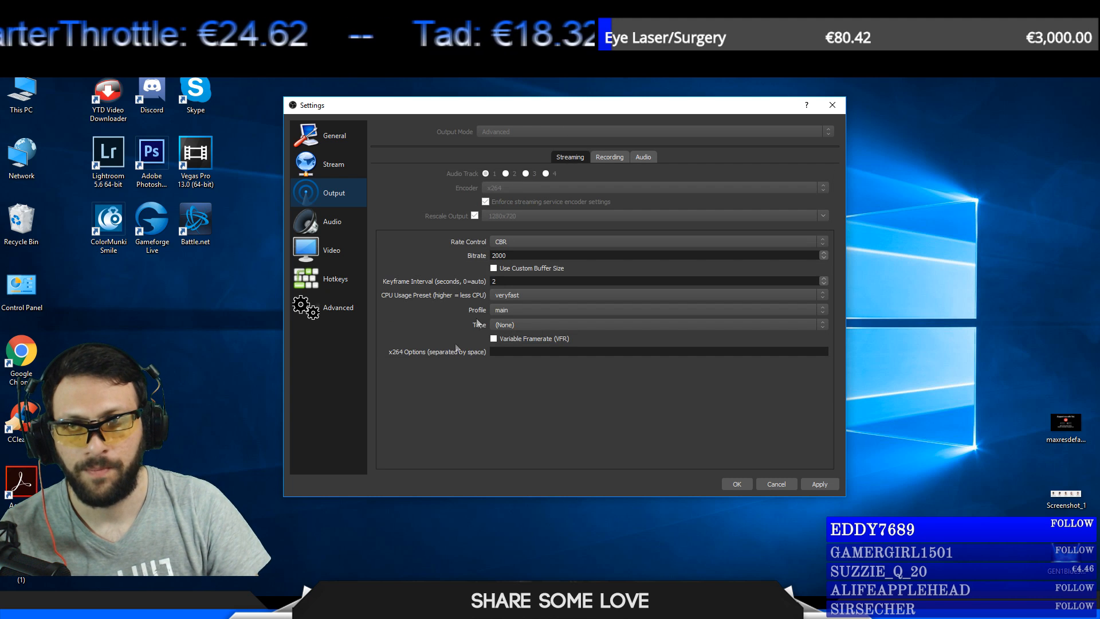
drag(504, 257, 496, 257)
text(16)
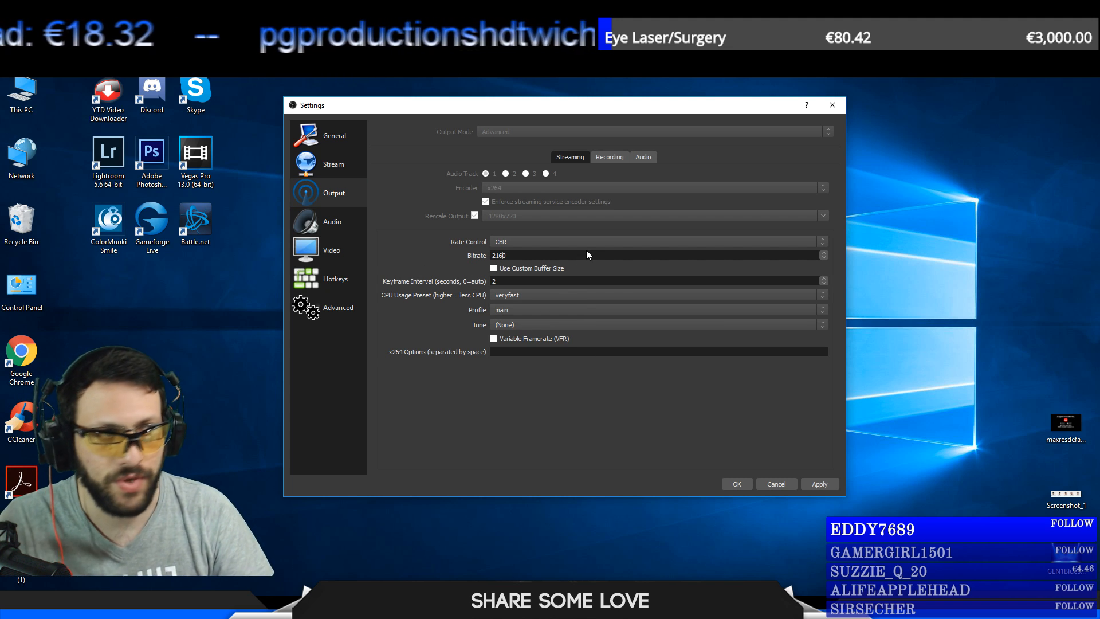
key(BackSpace)
key(BackSpace)
text(00)
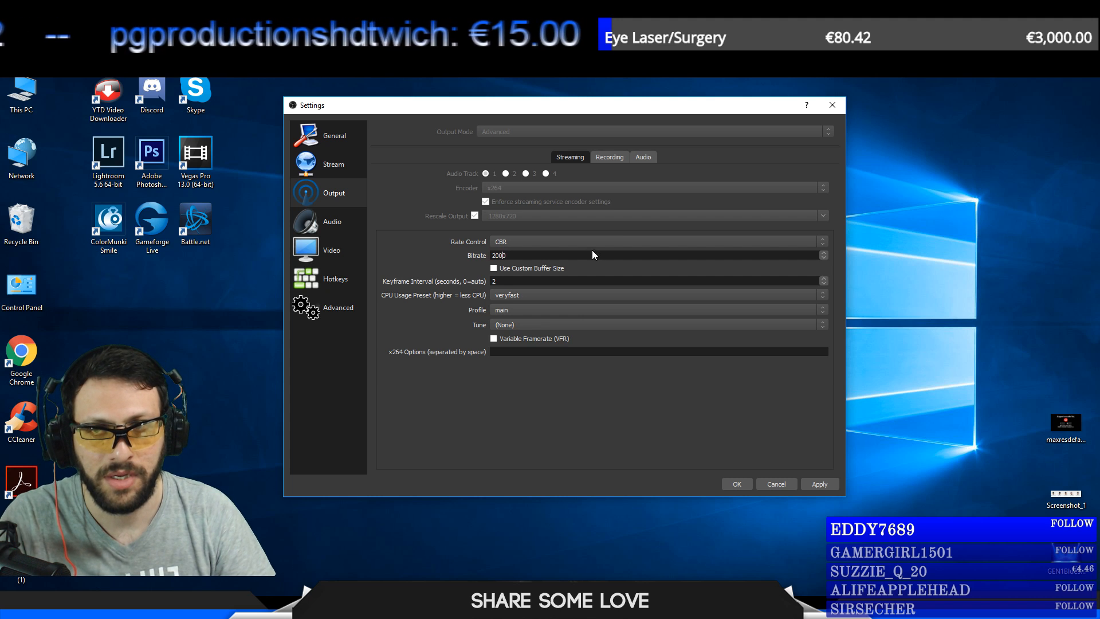
Recheck the output track bitrates together with the recording and streaming output settings.
click(644, 158)
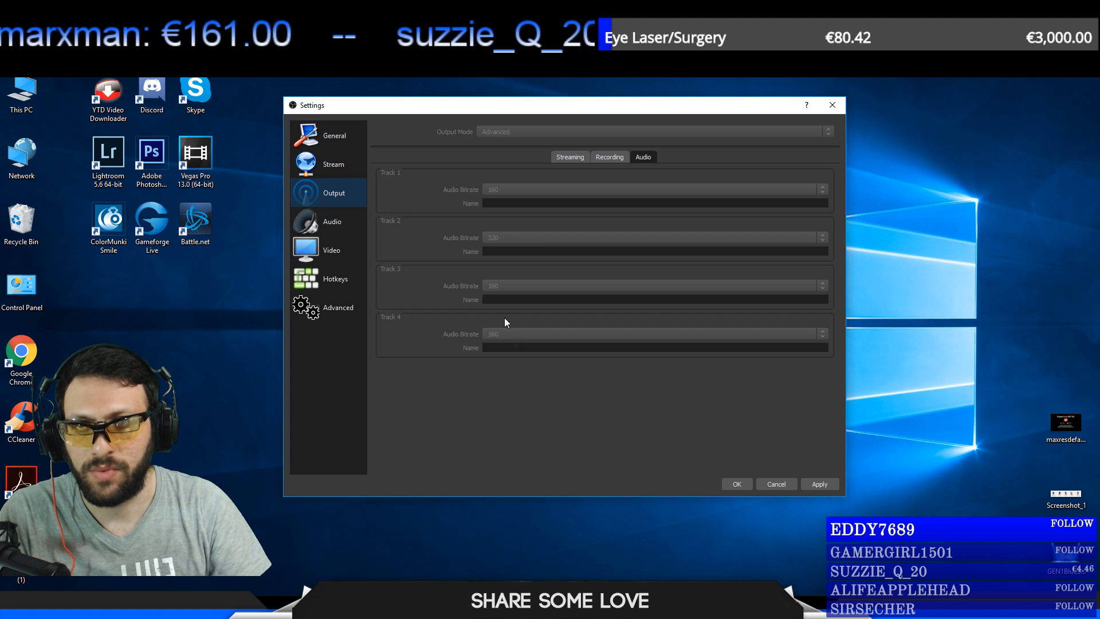
click(601, 156)
click(573, 156)
Show the Audio settings, and open the advanced properties of the Scarlett Solo line-in among the Windows recording devices.
click(336, 221)
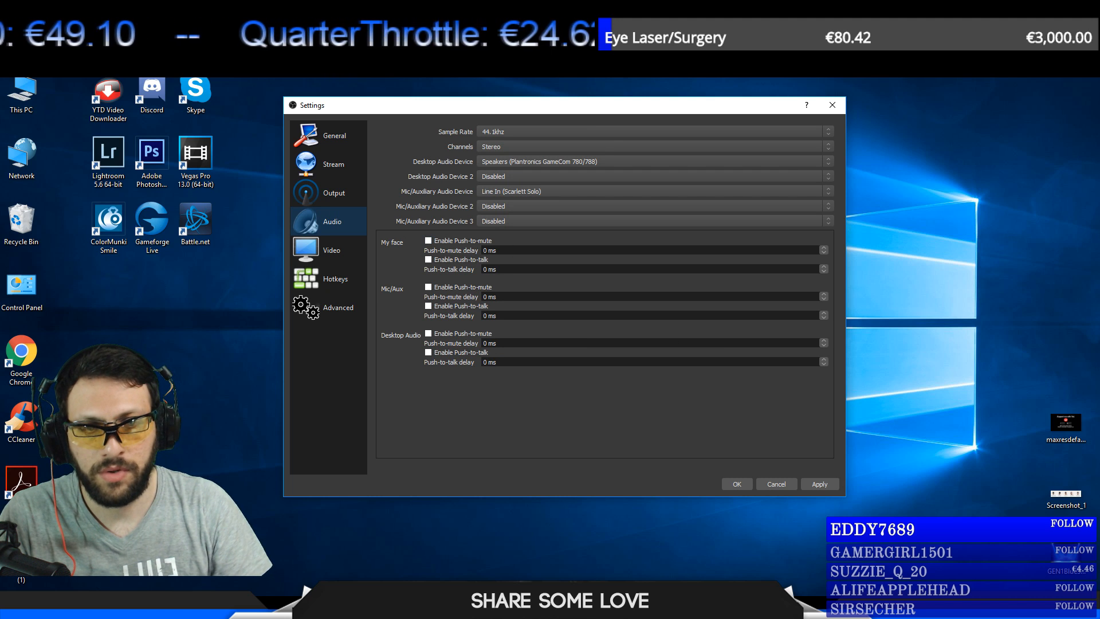
right_click(1017, 607)
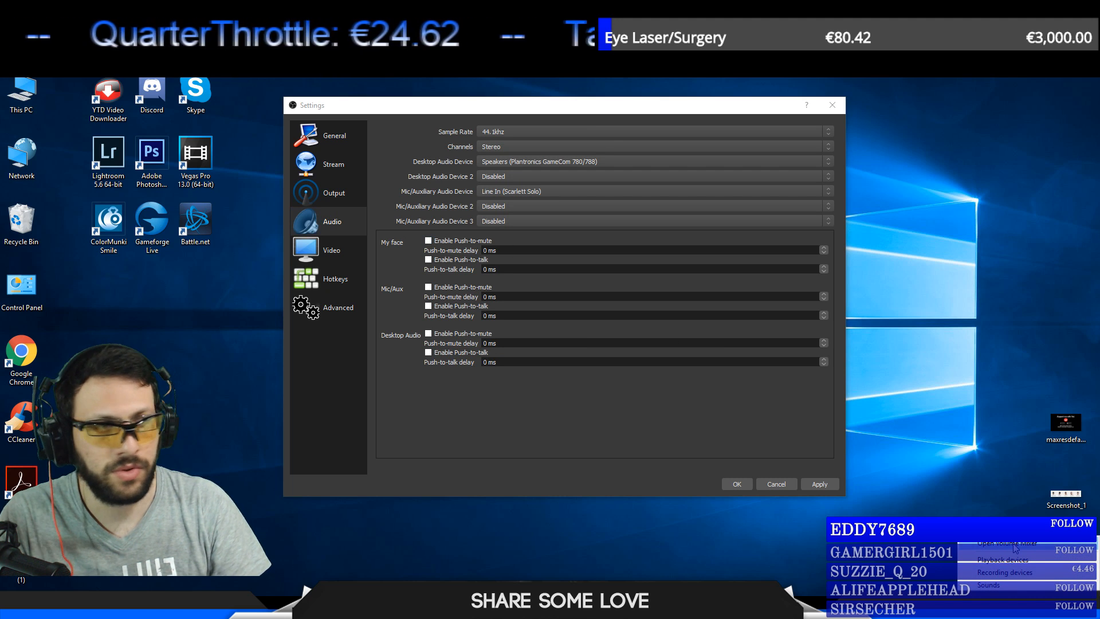
click(1014, 544)
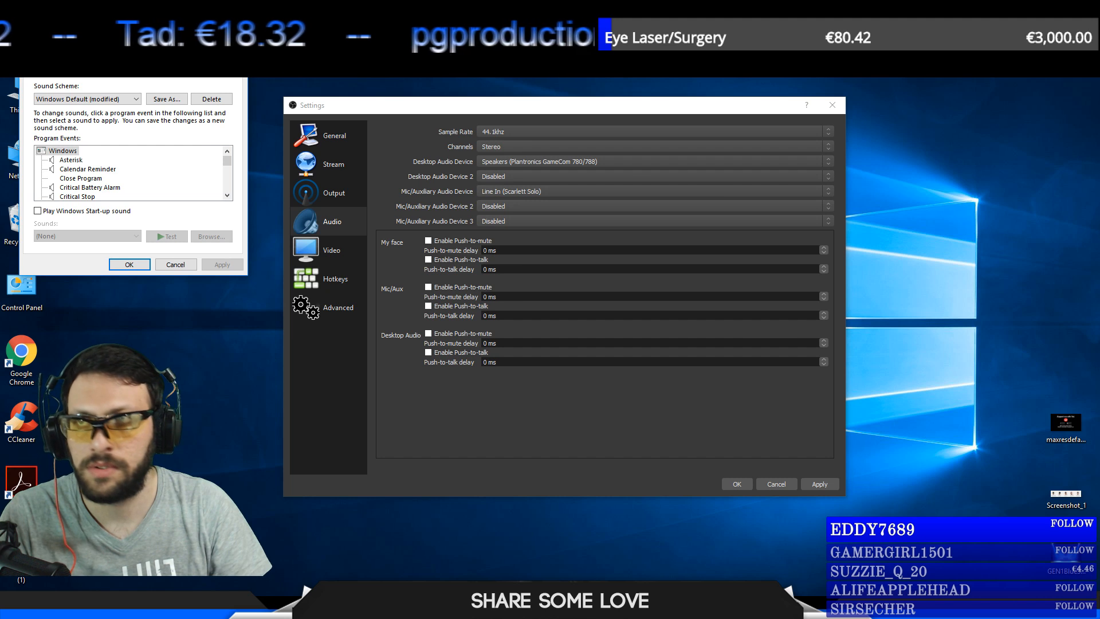
click(617, 115)
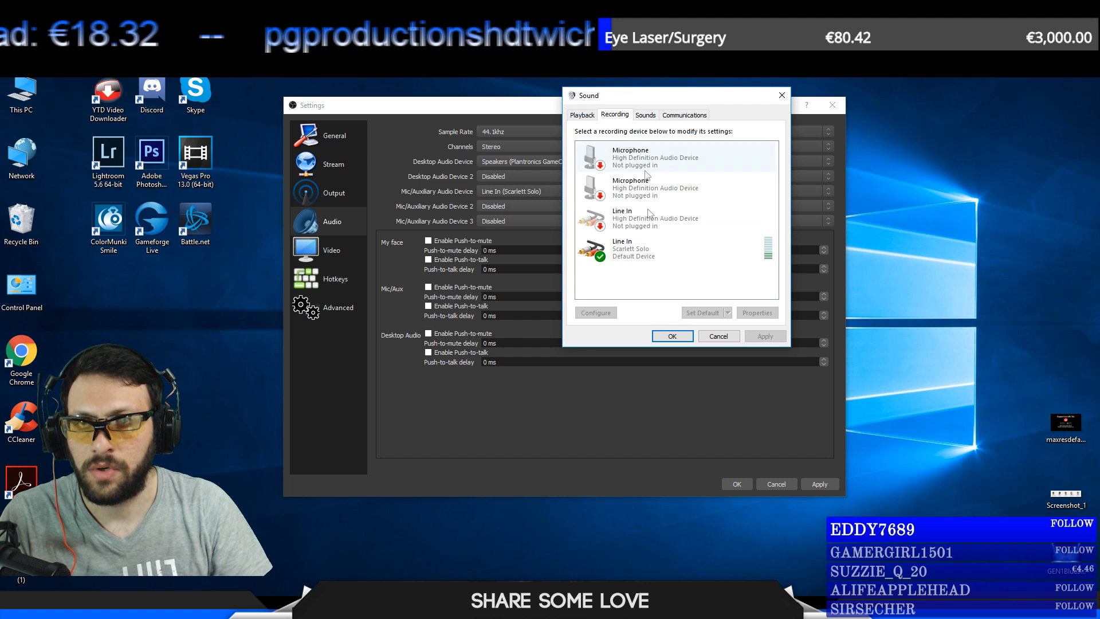
right_click(630, 253)
click(668, 304)
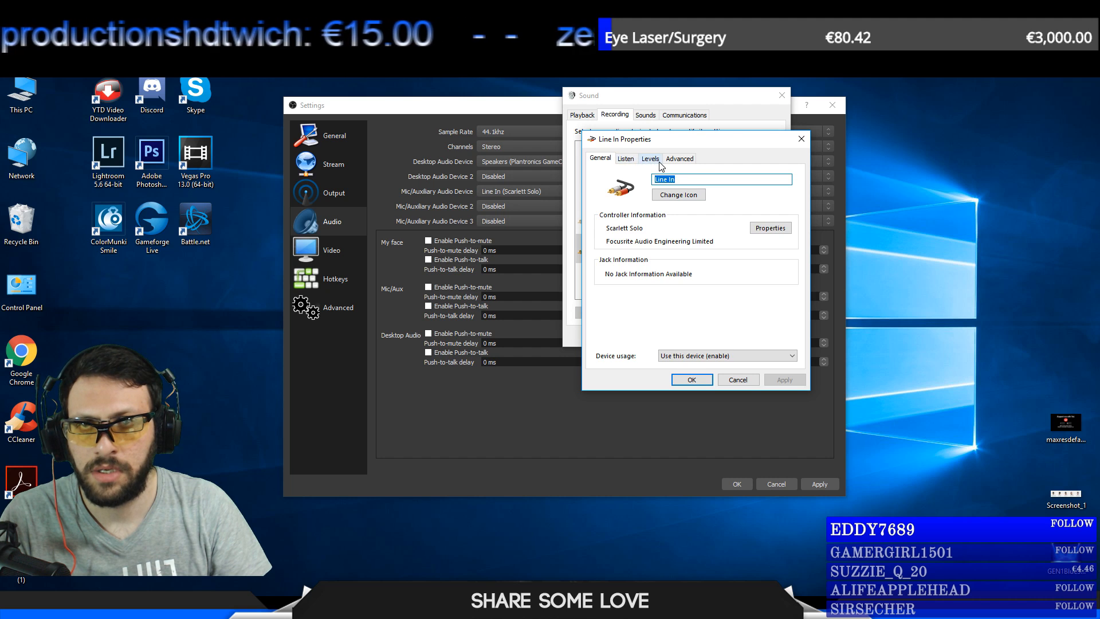
click(659, 162)
click(680, 160)
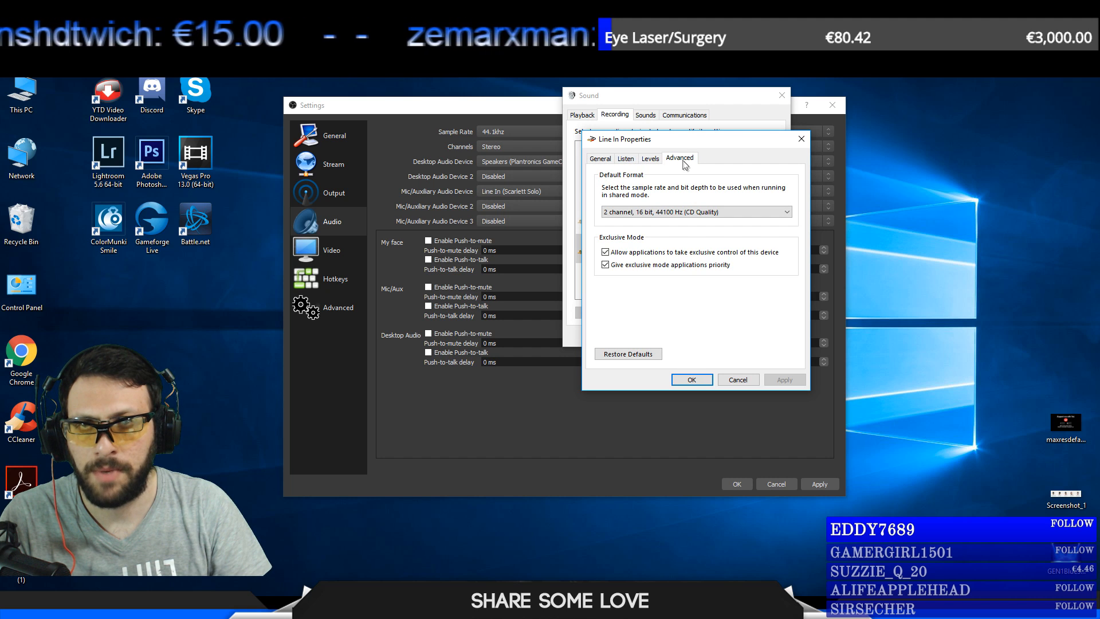
Review the default formats offered for the line-in device and restore its advanced settings to the defaults.
click(673, 211)
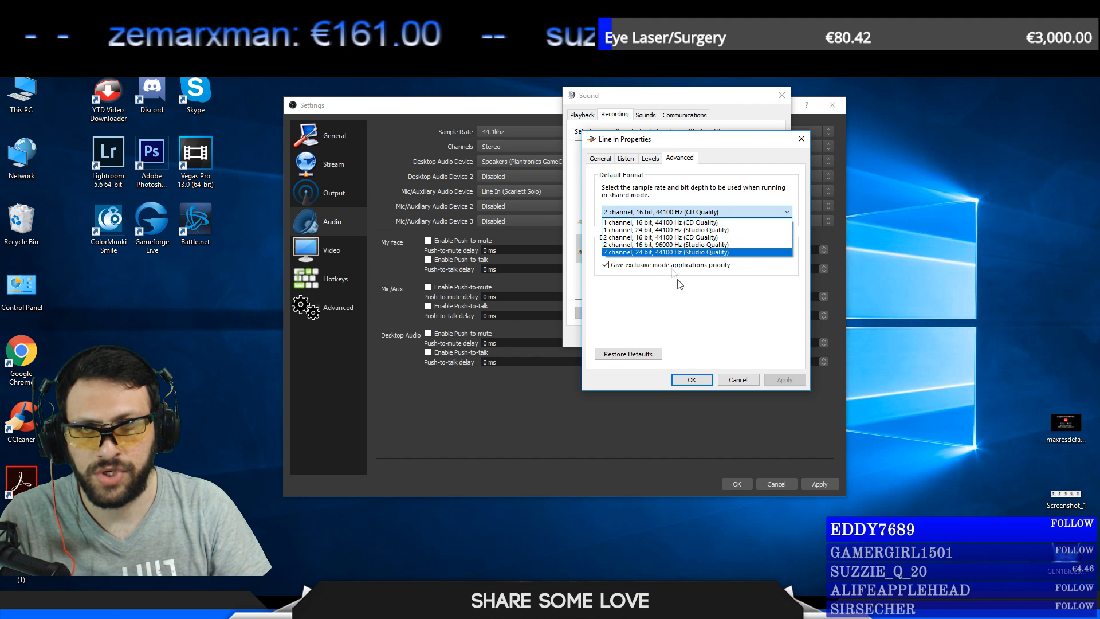
click(707, 317)
click(630, 354)
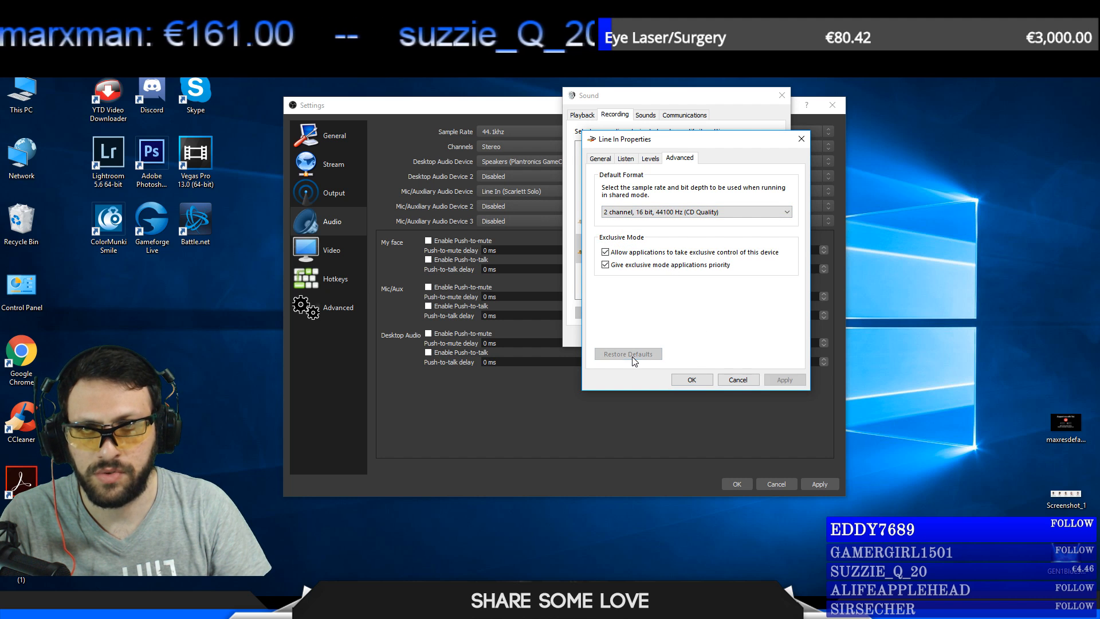
click(786, 380)
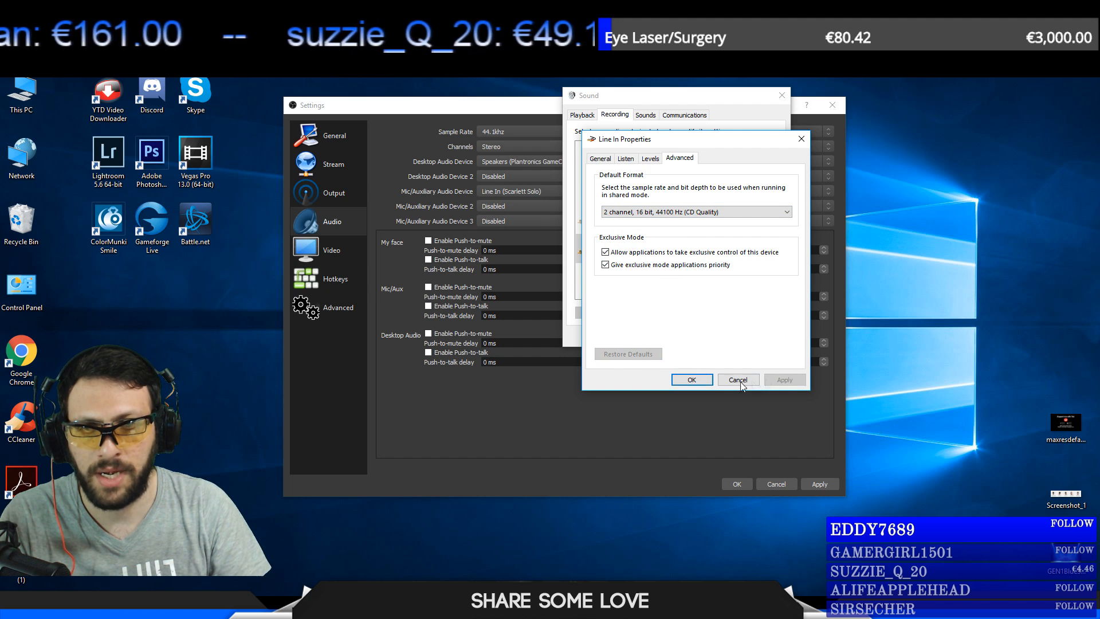
Compare the line-in's available sample rates and bit depths with the OBS sample rate, and close the Windows sound properties.
click(660, 213)
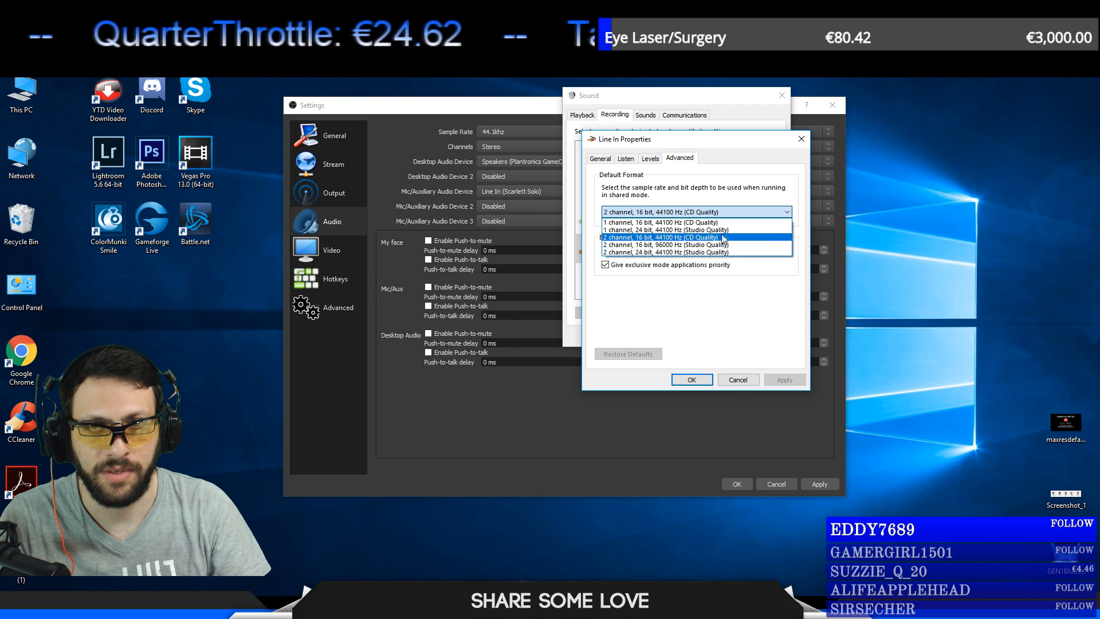
click(752, 318)
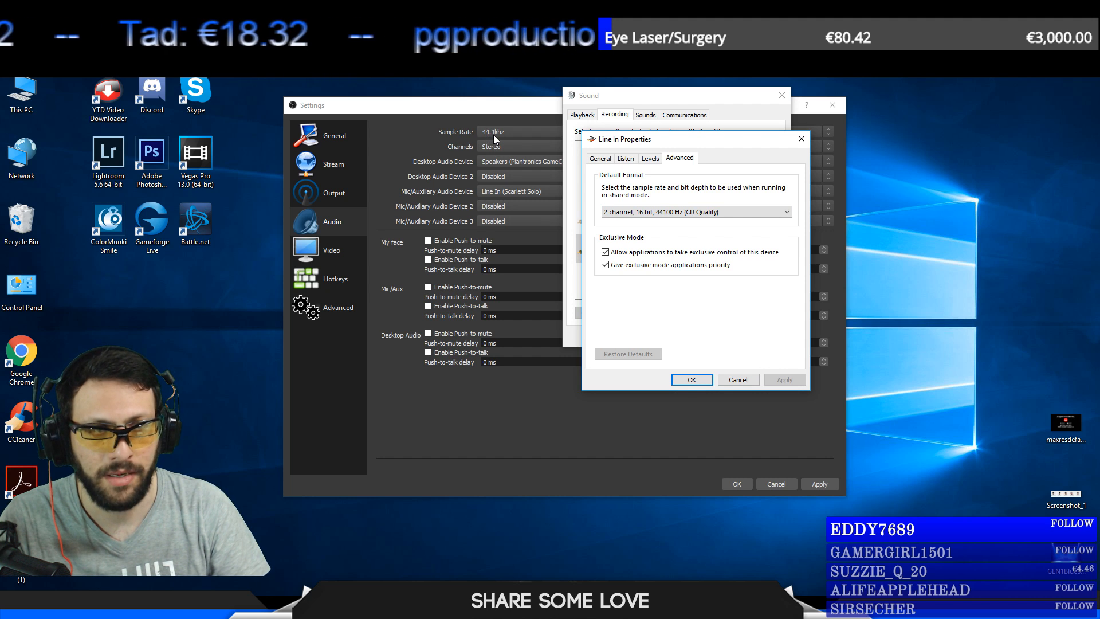
click(665, 213)
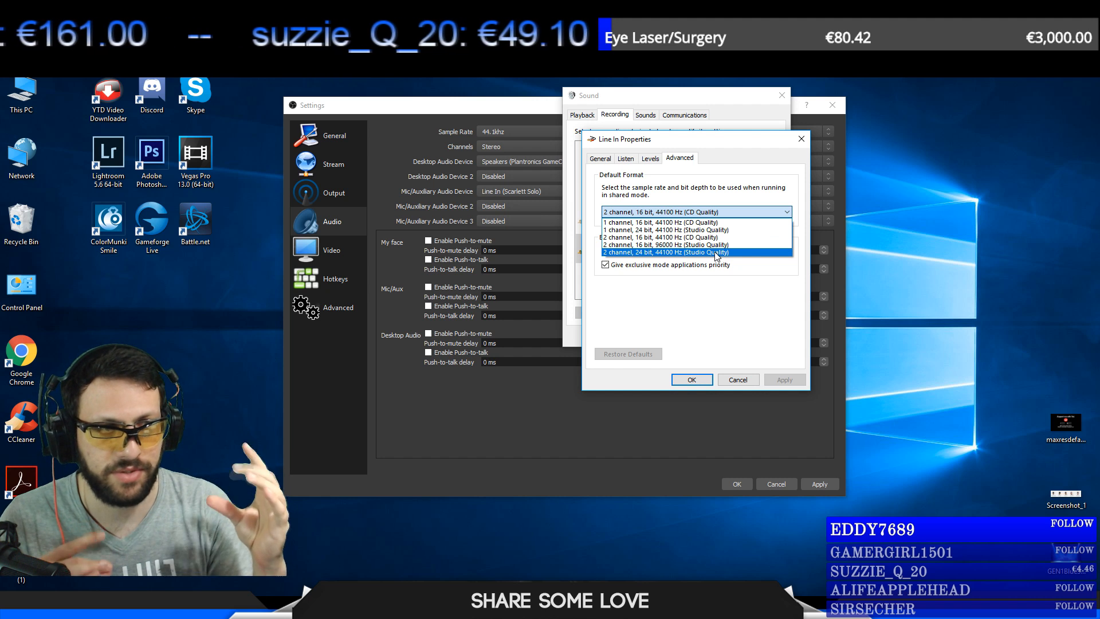
click(718, 302)
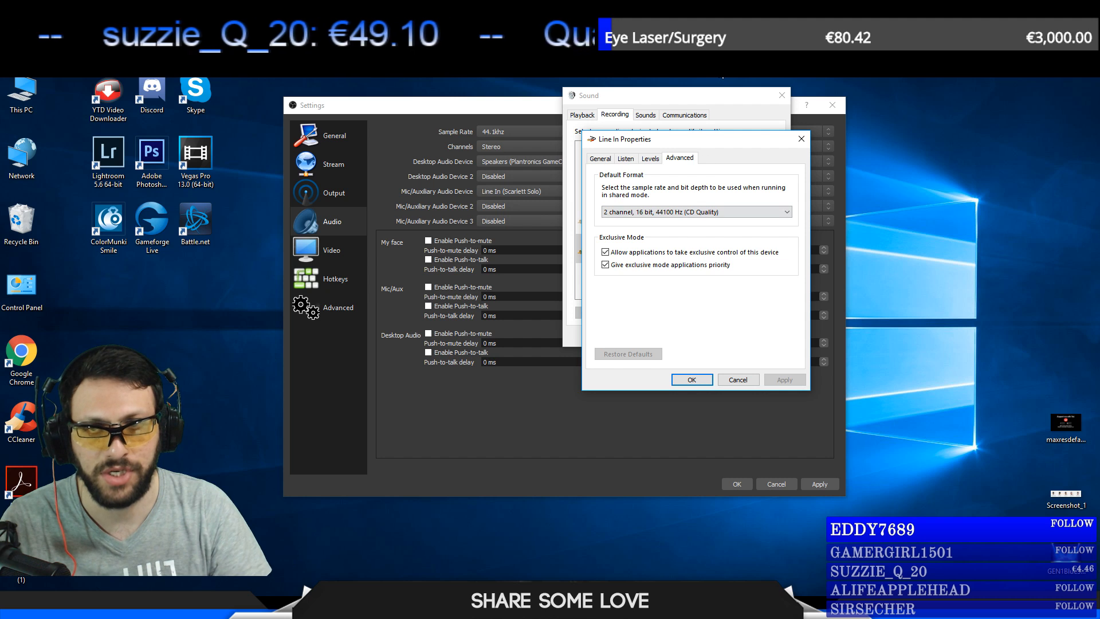
click(691, 380)
click(777, 96)
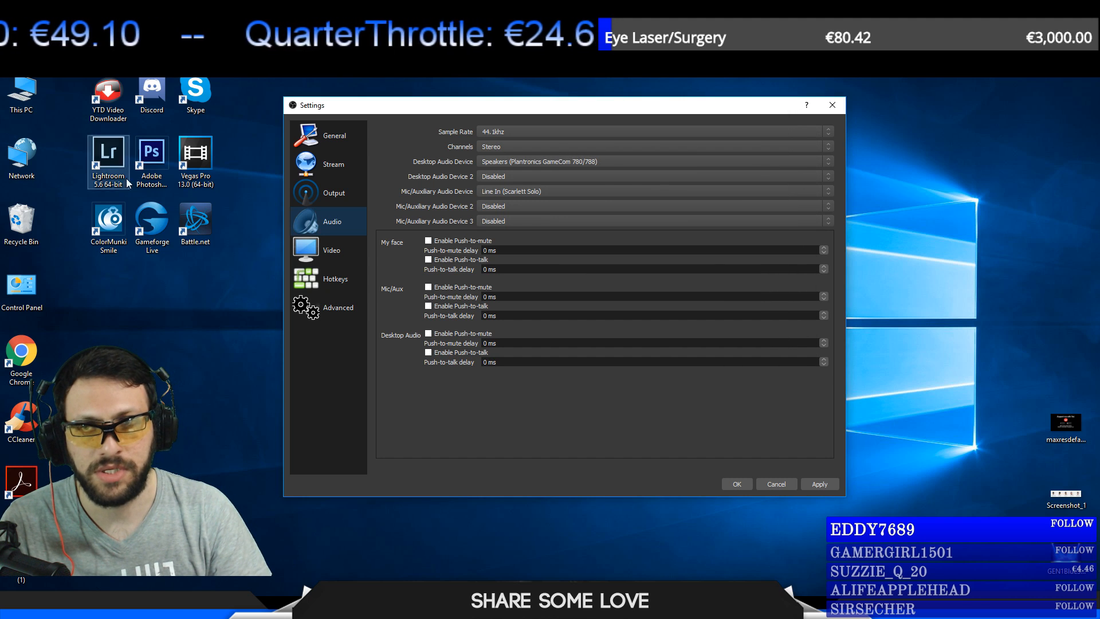
Examine the sample rate and channel options in the Audio settings.
click(489, 132)
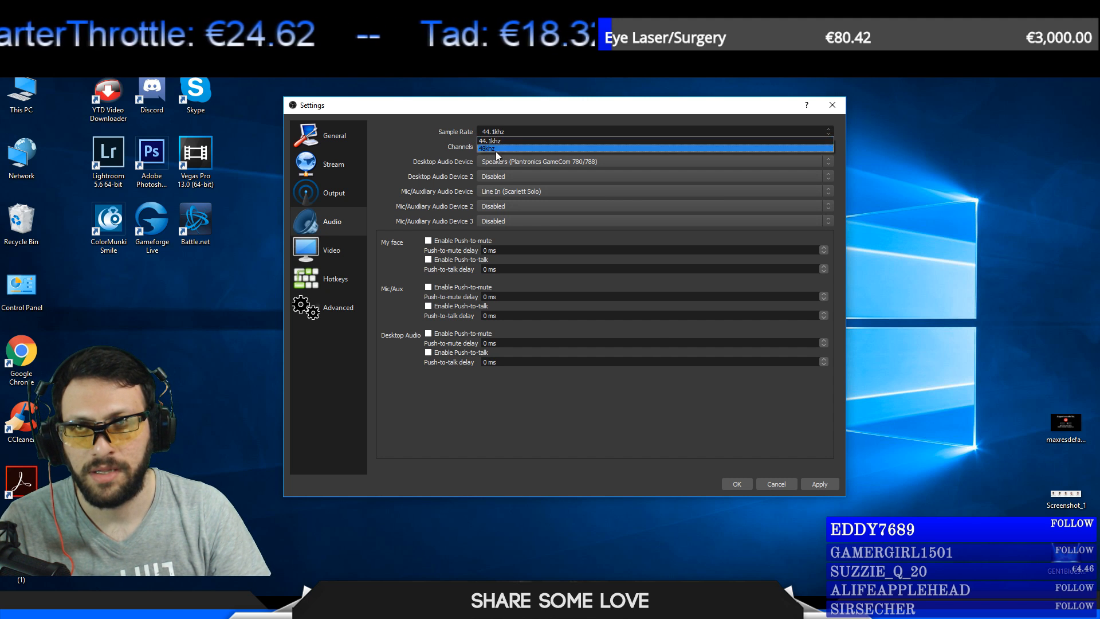
click(440, 133)
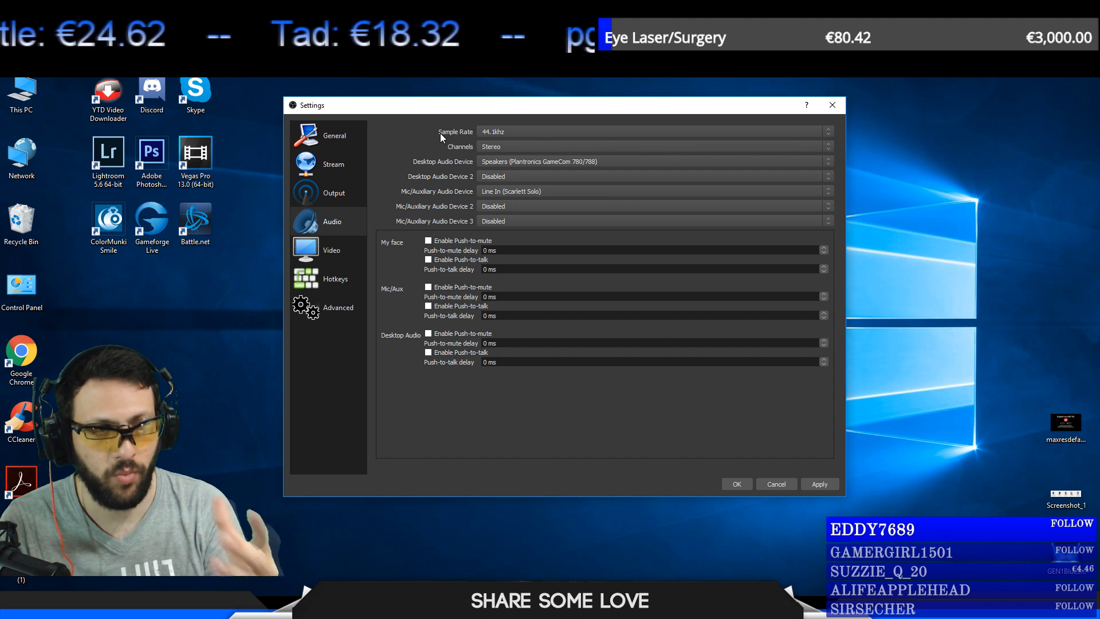
click(493, 147)
click(494, 146)
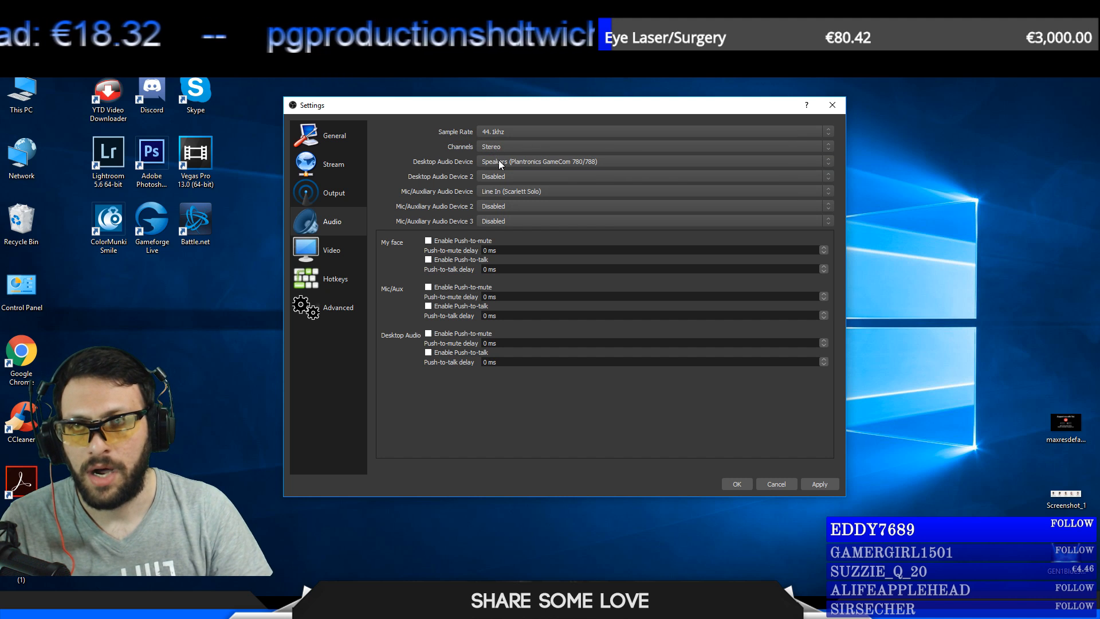
Examine the devices available for Desktop Audio Device, Desktop Audio Device 2 and Mic/Auxiliary Audio Device.
click(499, 162)
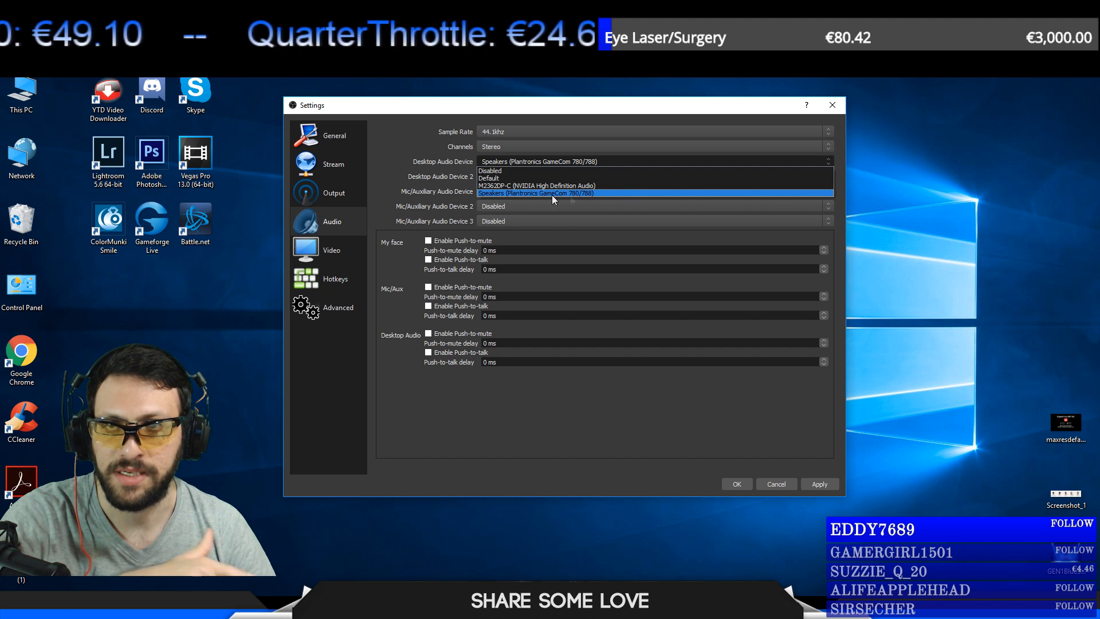
click(410, 186)
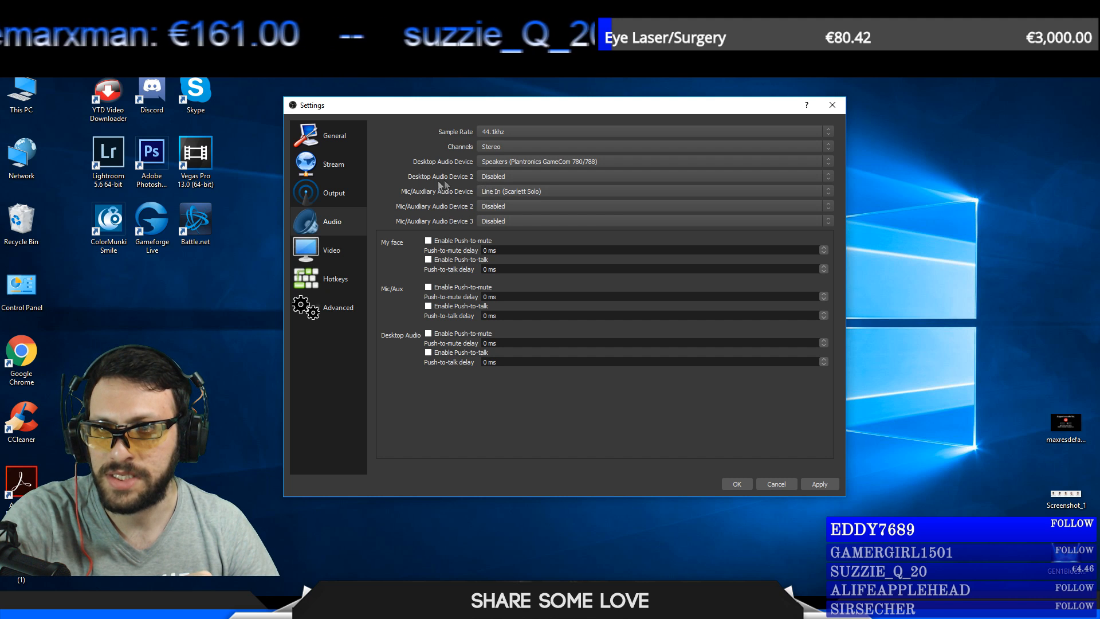
click(499, 178)
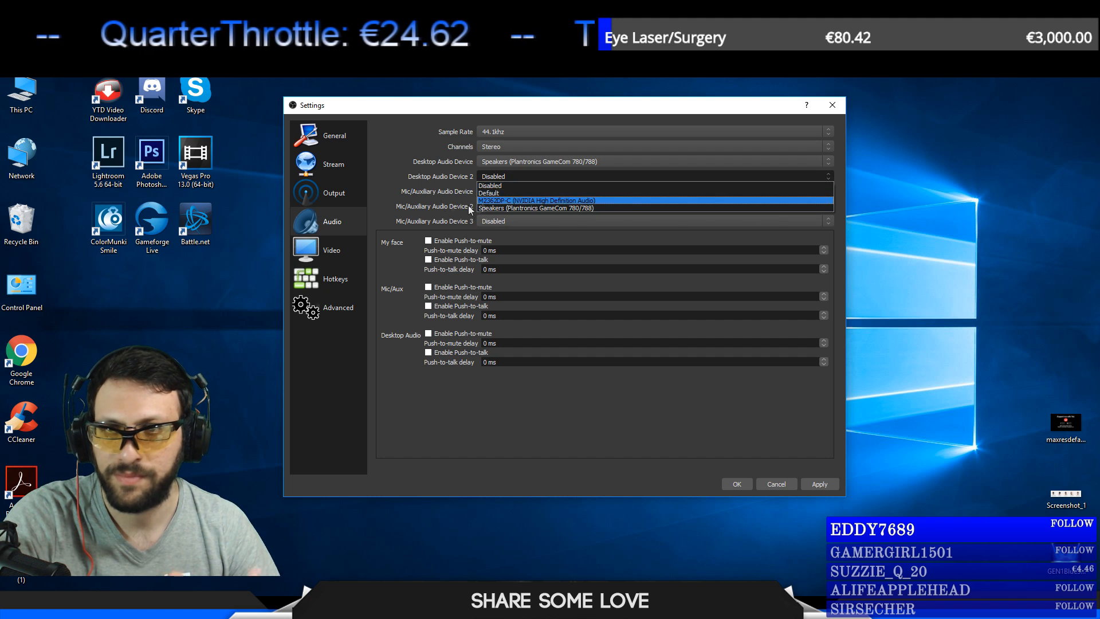
click(439, 177)
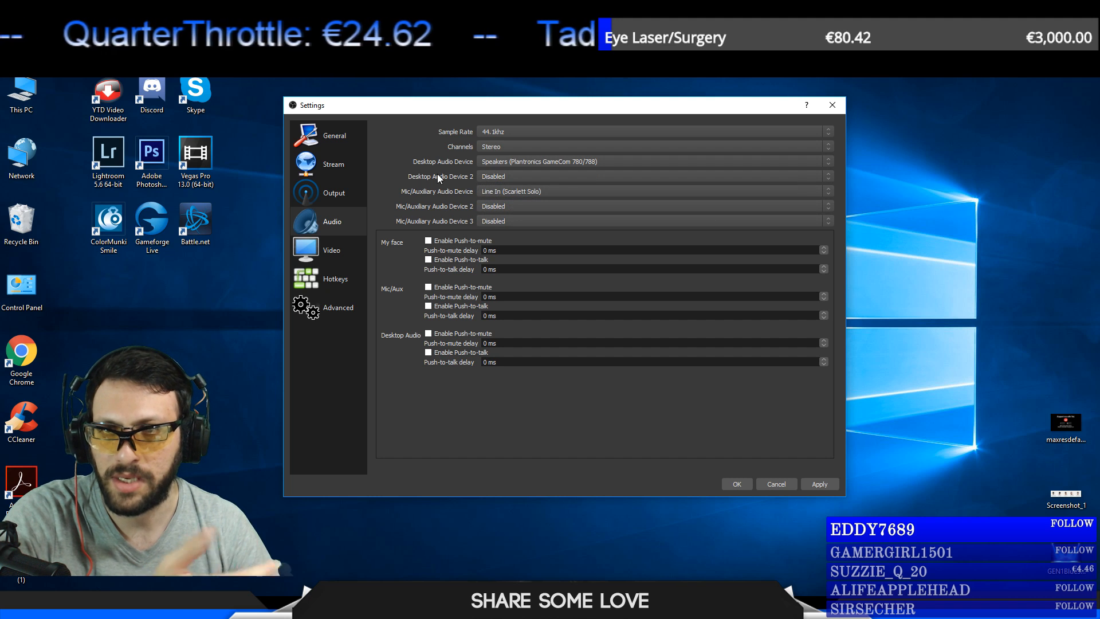
click(495, 192)
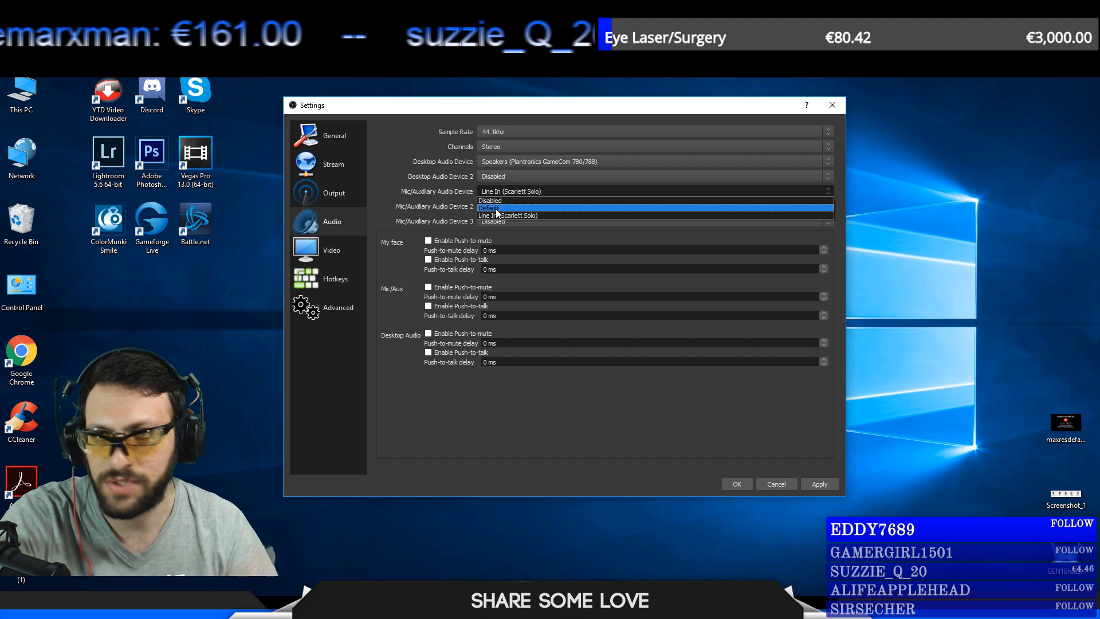
click(516, 200)
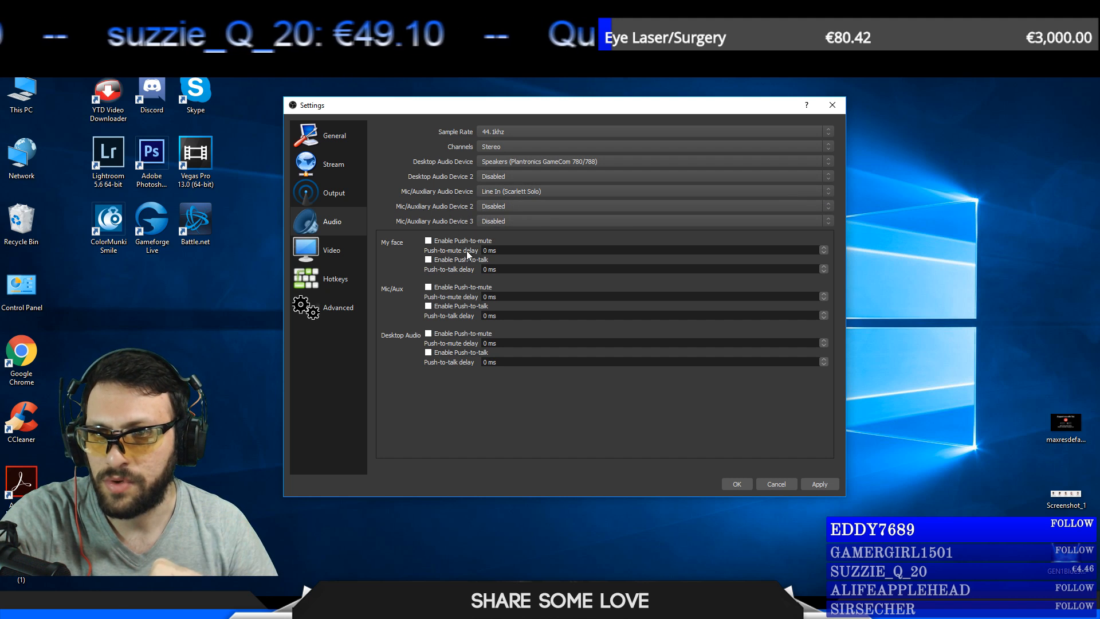
Review the resolution, downscale filter and FPS options in the Video settings.
click(336, 258)
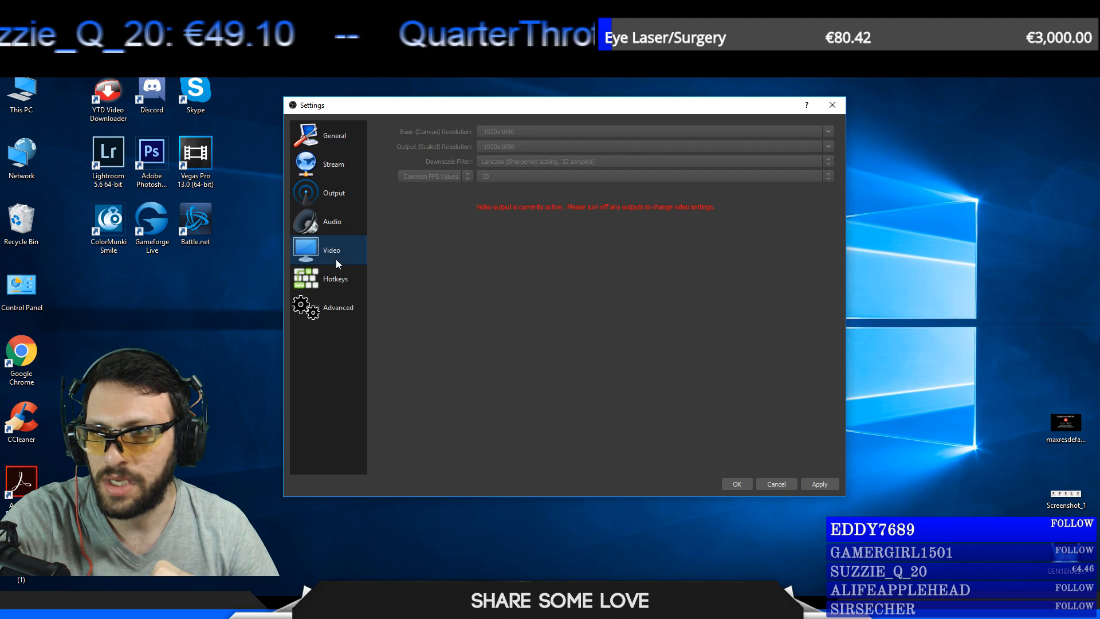
drag(560, 104, 669, 187)
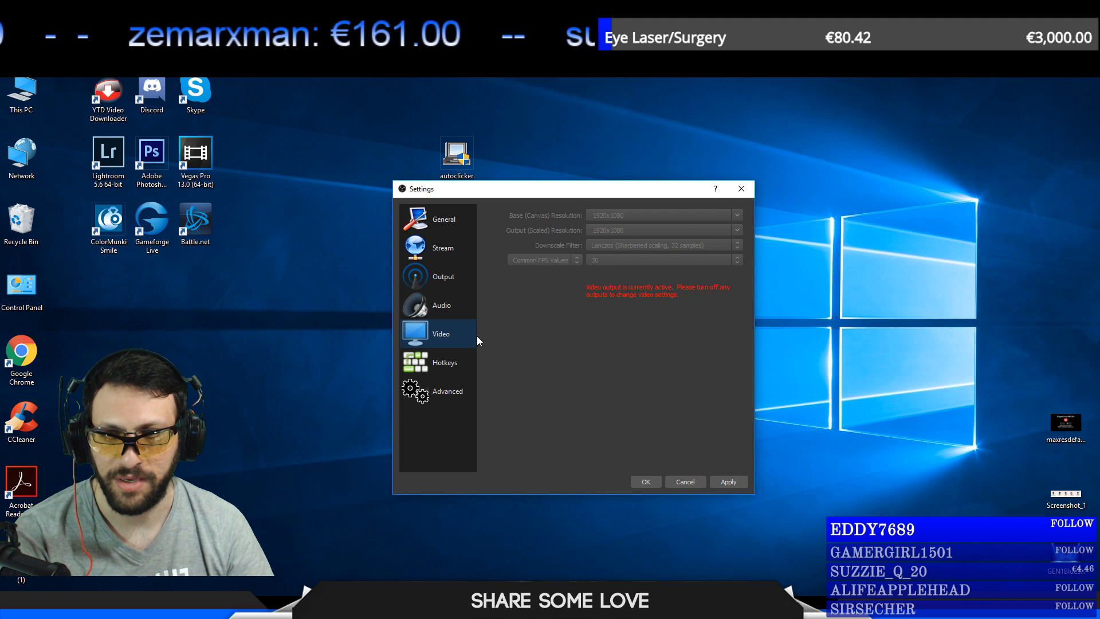
Show the Hotkeys settings in a widened window and examine the assignments from recording and transitions down to the audio sources.
click(437, 370)
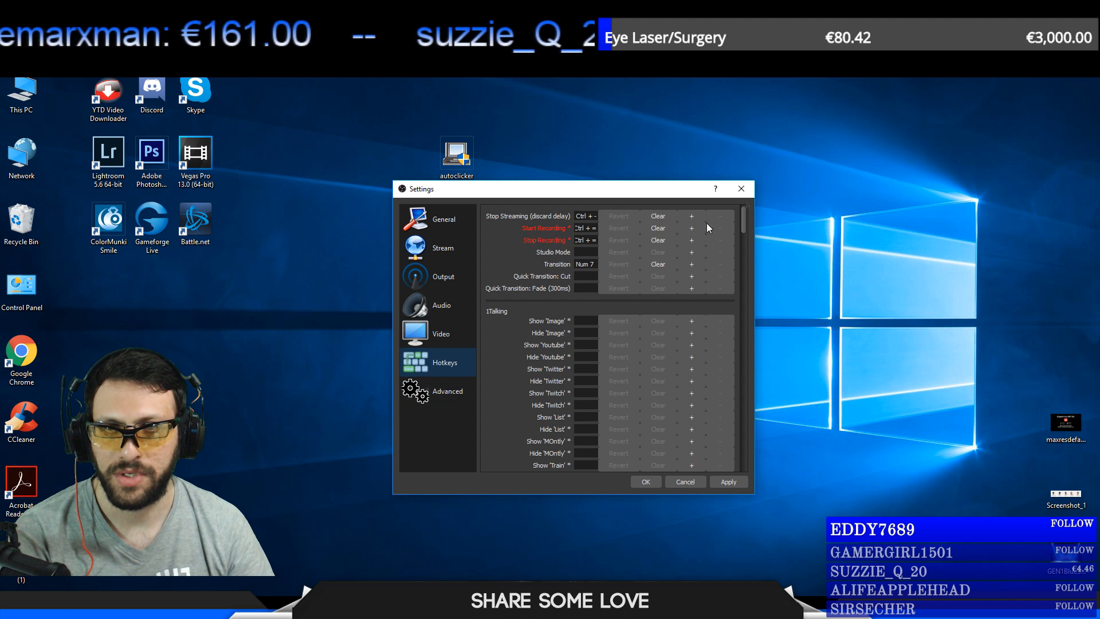
drag(754, 266, 922, 265)
drag(600, 193, 570, 129)
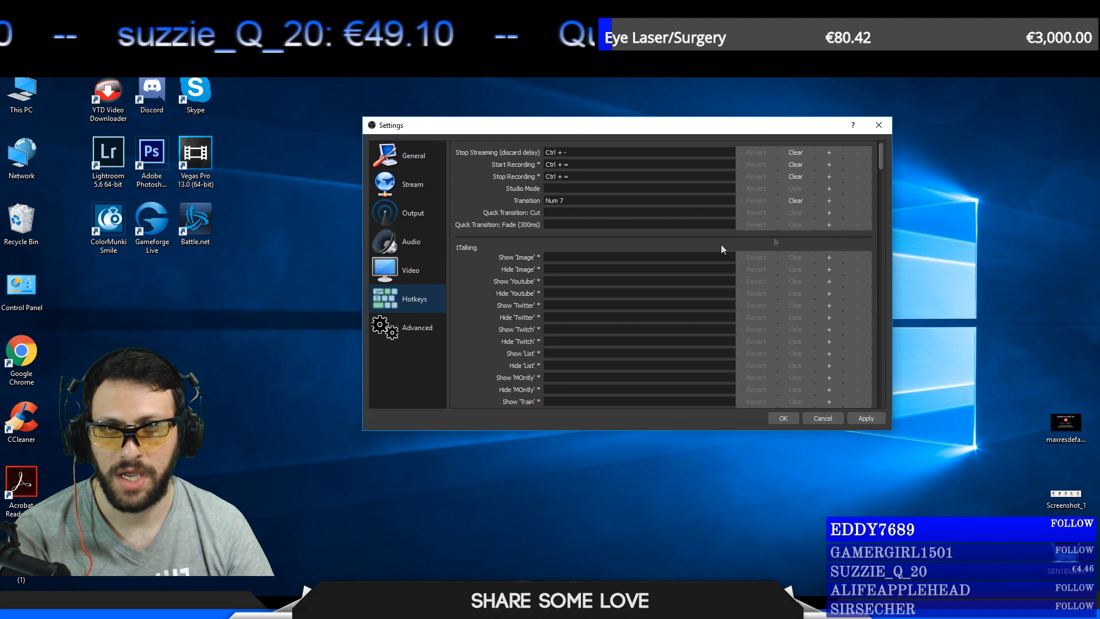
drag(879, 167, 892, 400)
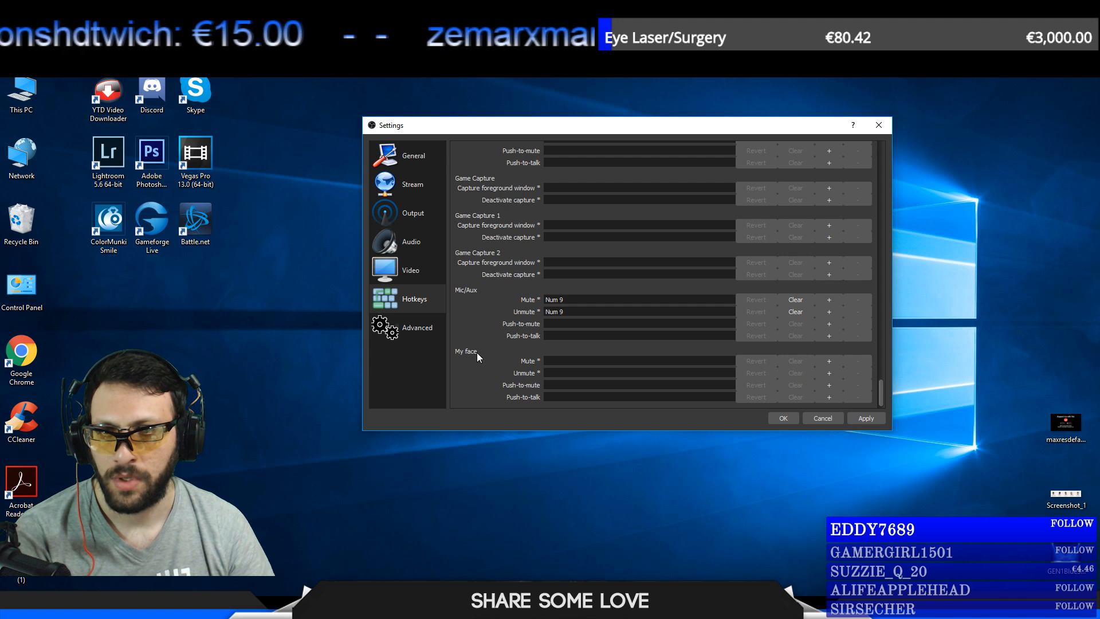
Examine the hotkey assignments from the audio sources back up through the scenes to the transition and recording entries.
scroll(475, 291, up, 4)
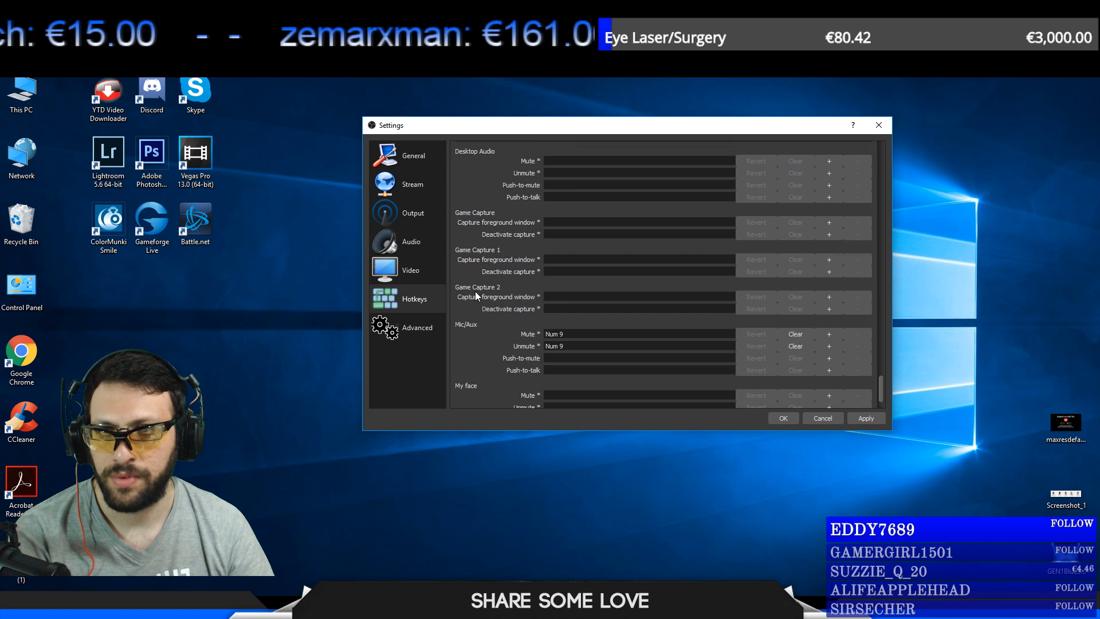
scroll(474, 261, up, 3)
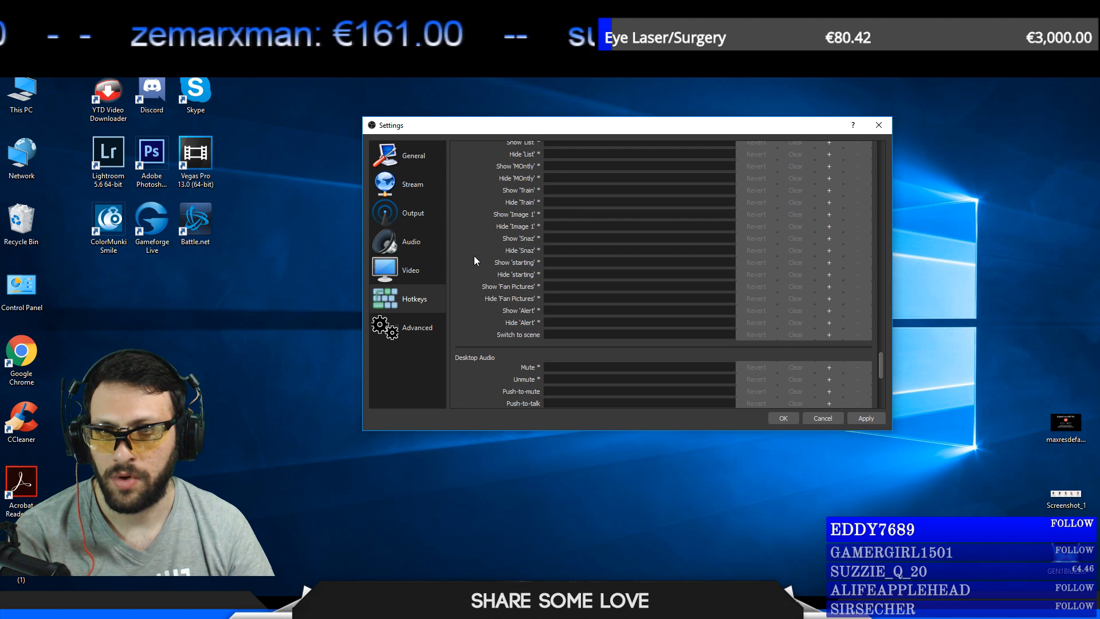
scroll(487, 346, down, 1)
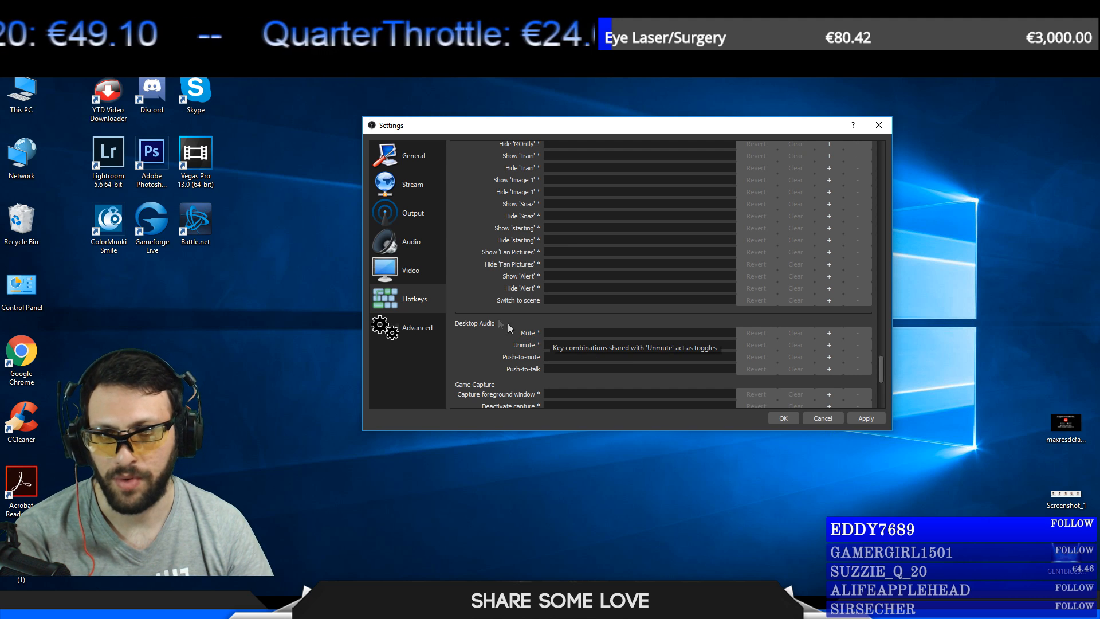
scroll(466, 206, up, 5)
scroll(465, 205, up, 3)
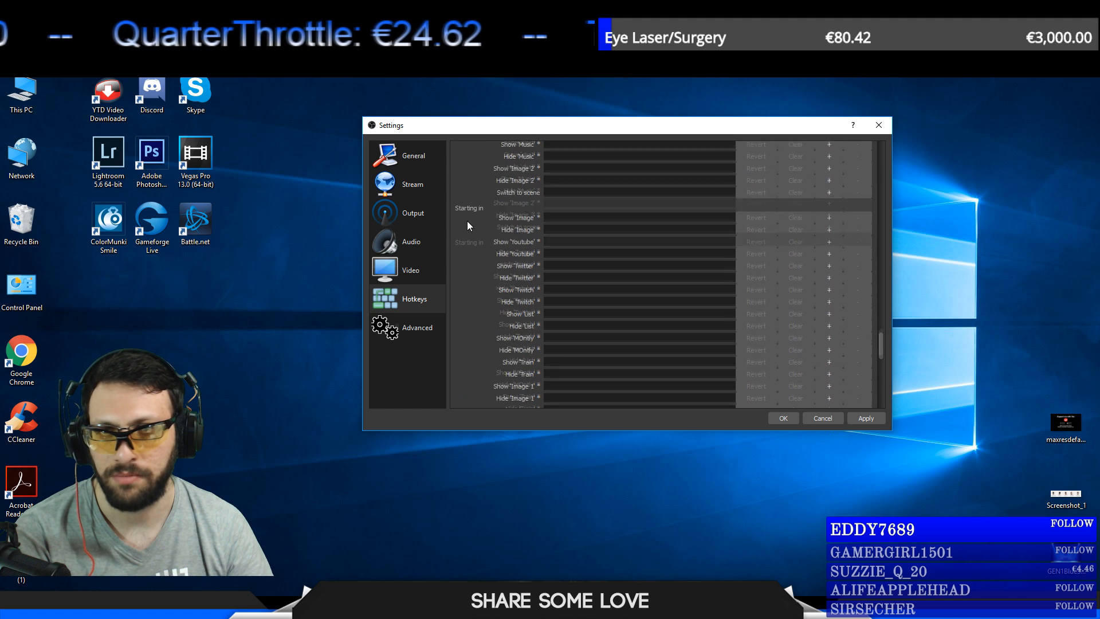
scroll(503, 284, up, 4)
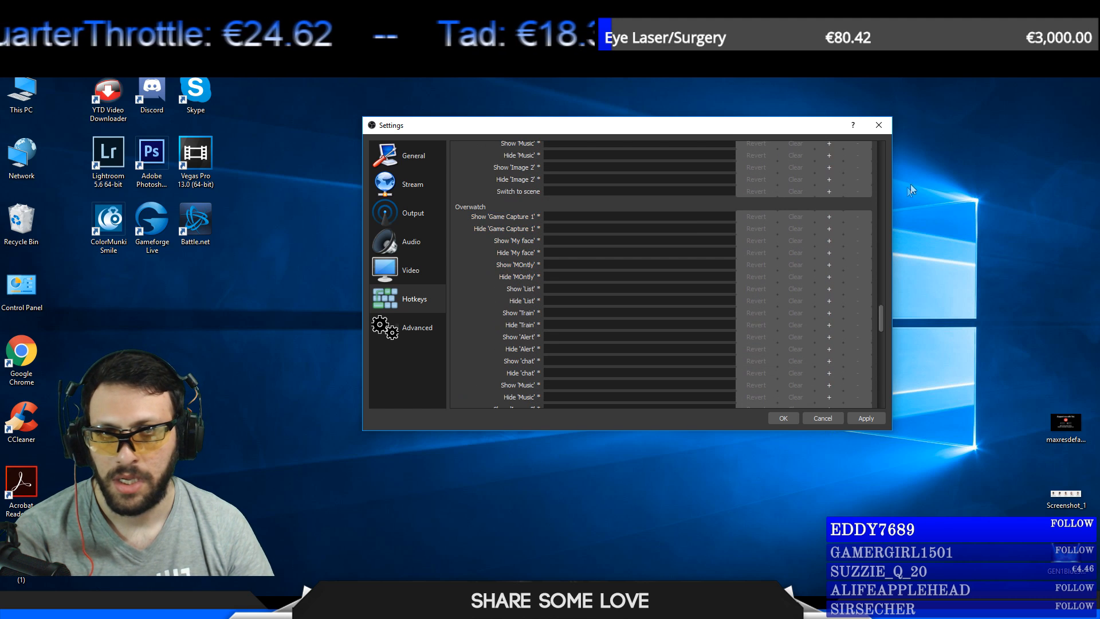
drag(881, 320, 874, 223)
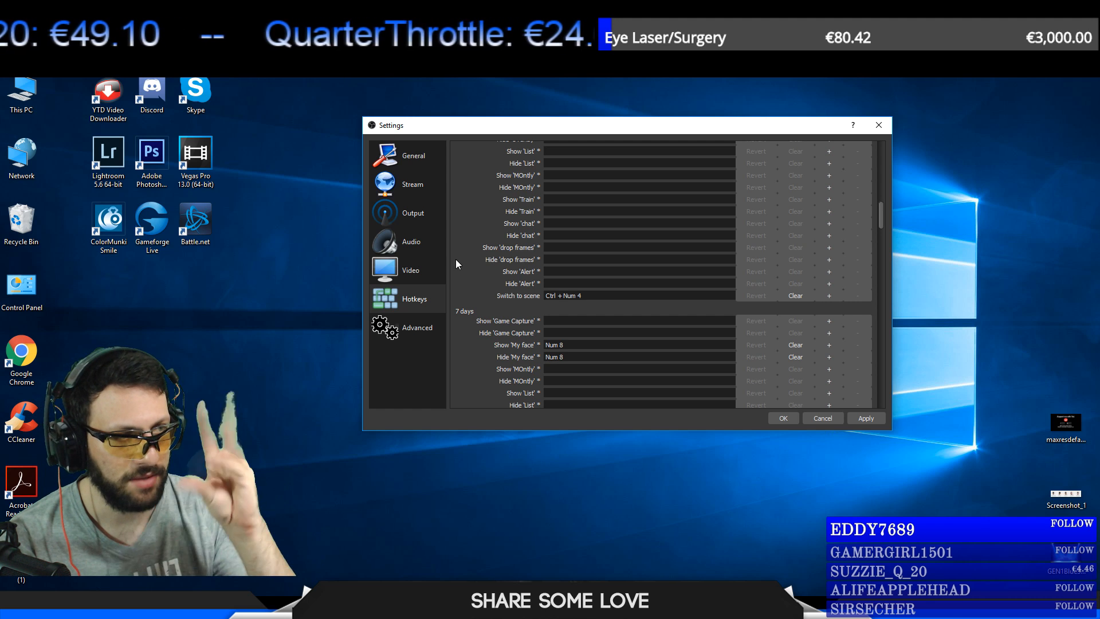
scroll(456, 263, up, 1)
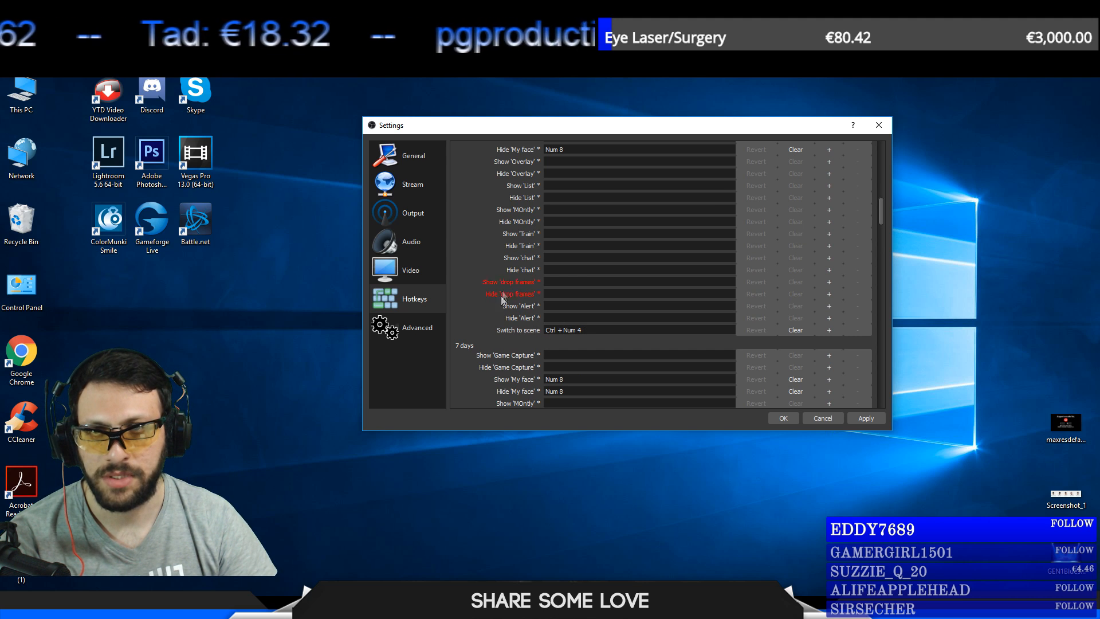
scroll(595, 333, up, 5)
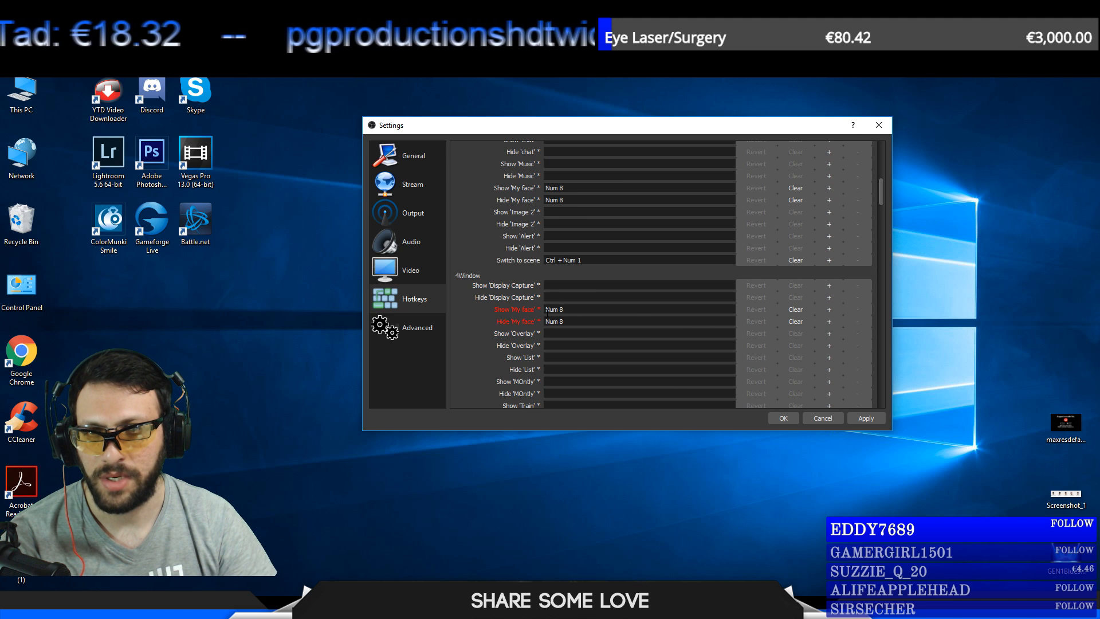
scroll(527, 286, up, 4)
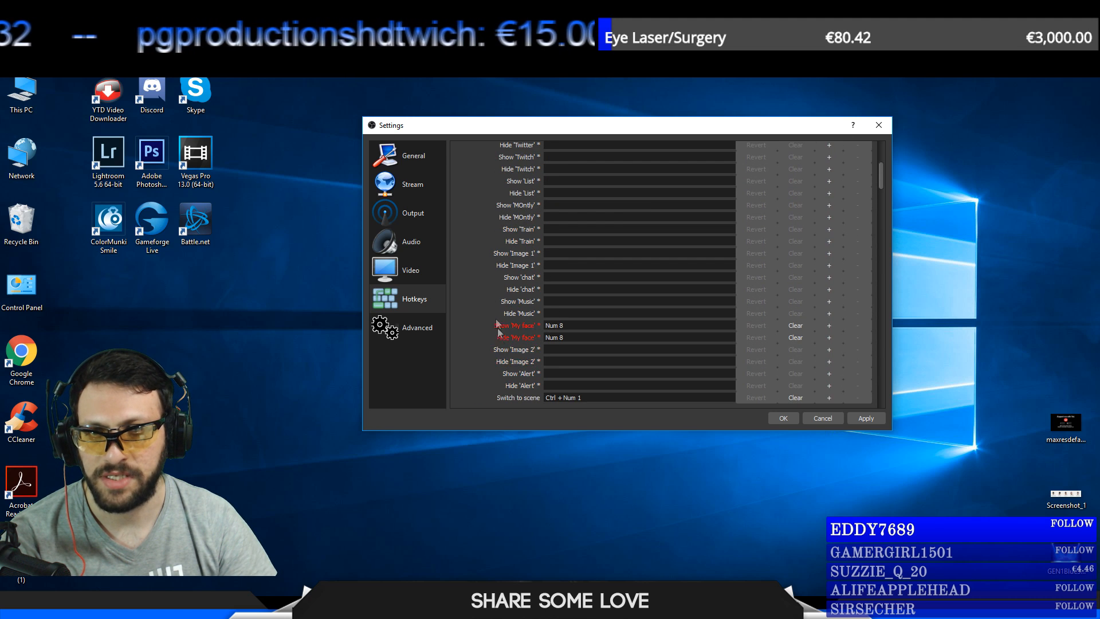
scroll(497, 328, up, 5)
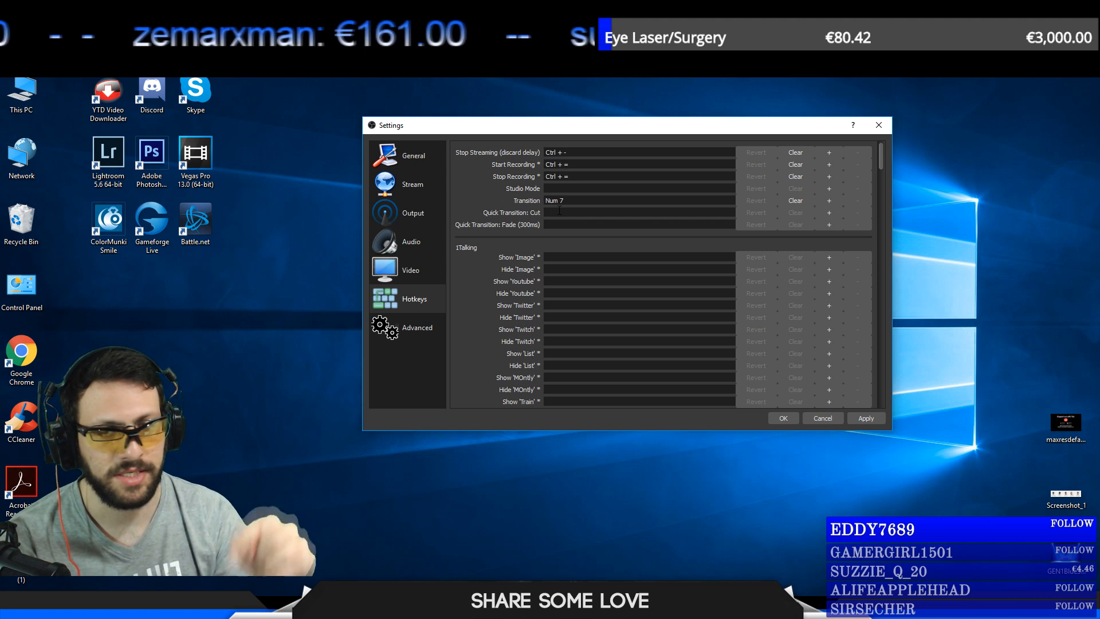
Switch to the YouTube playlist in the browser, skip to the following track, and return to the OBS settings.
key(alt+Tab)
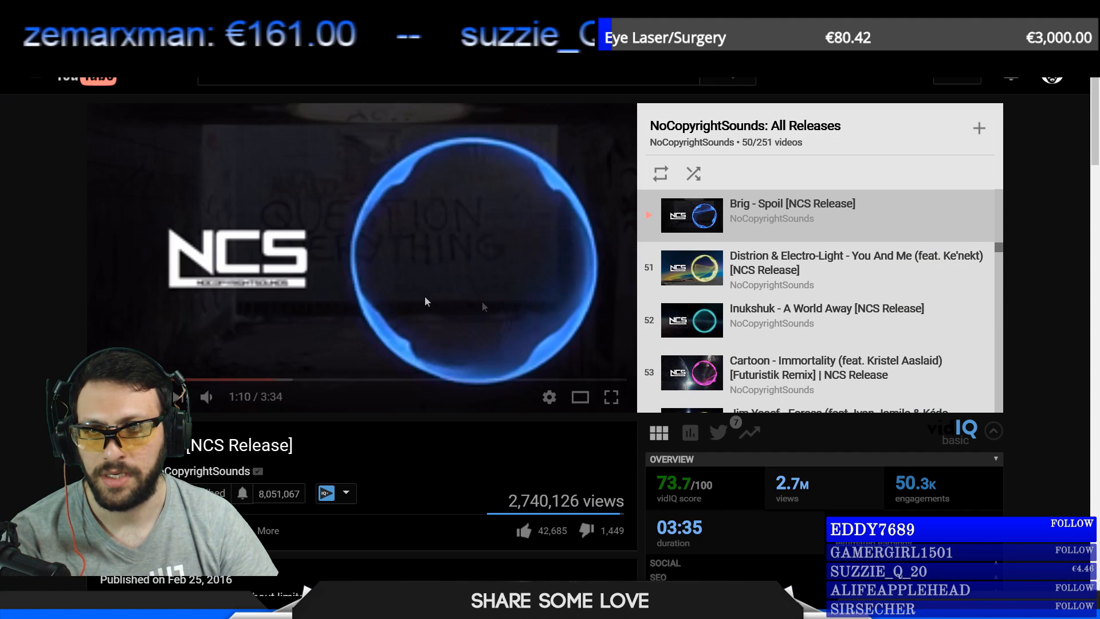
click(176, 395)
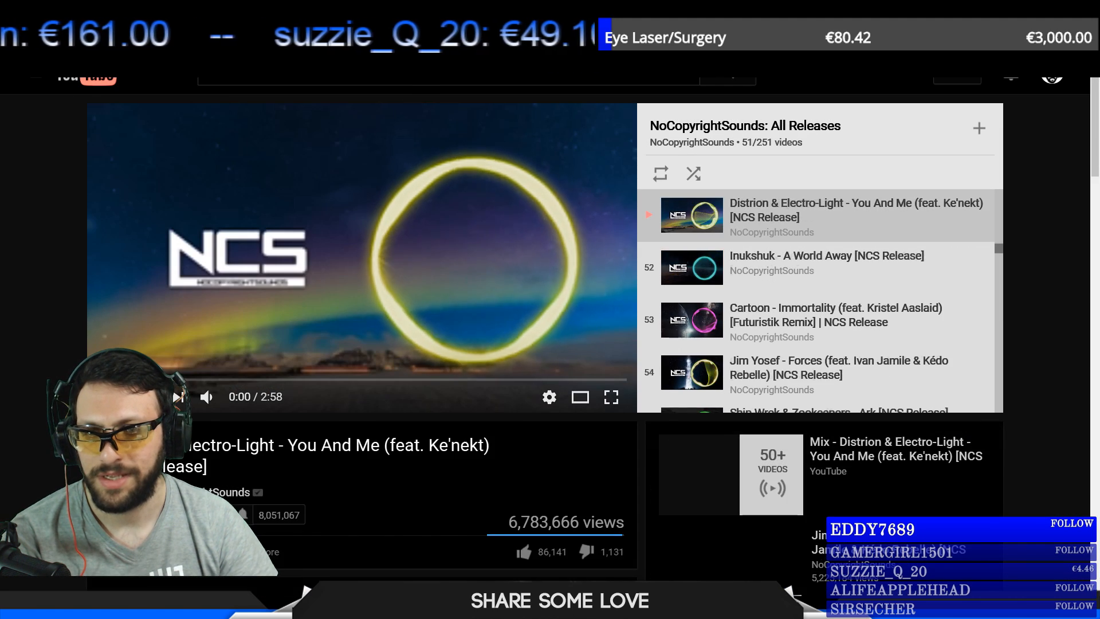
key(alt+Tab)
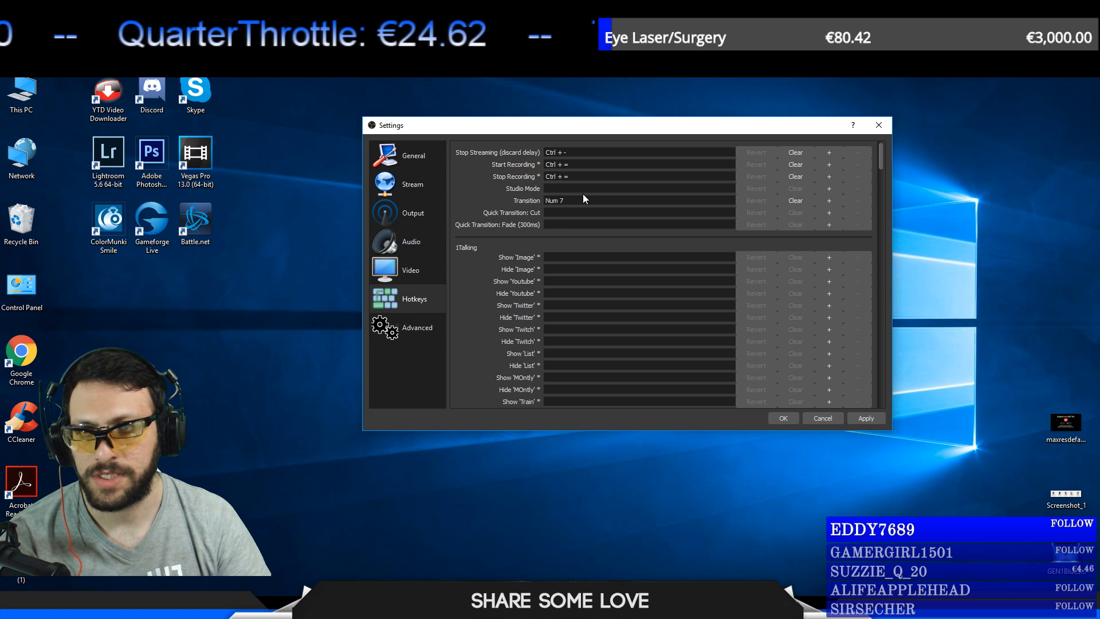
Review the Advanced settings from process priority to network binding, and close the settings without saving.
click(400, 337)
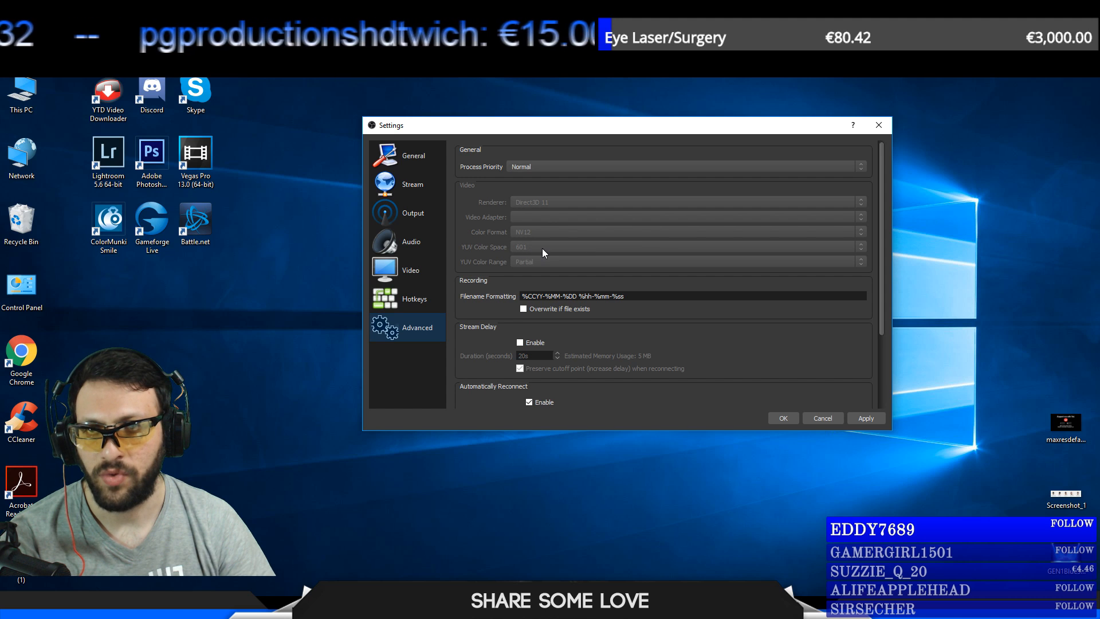
scroll(479, 282, down, 3)
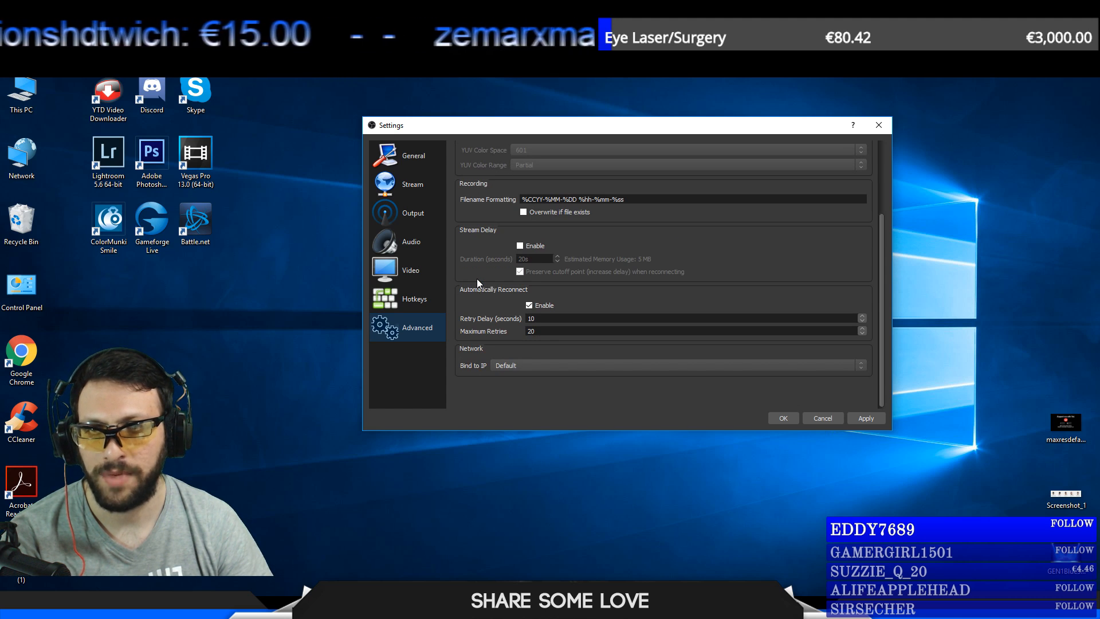
scroll(477, 278, up, 3)
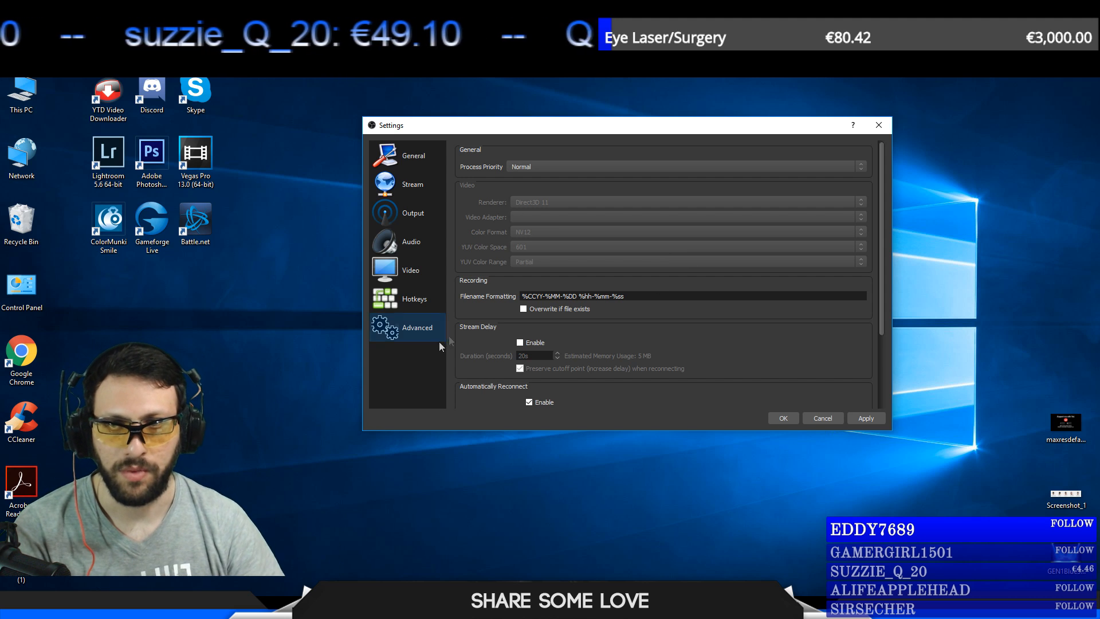
click(819, 418)
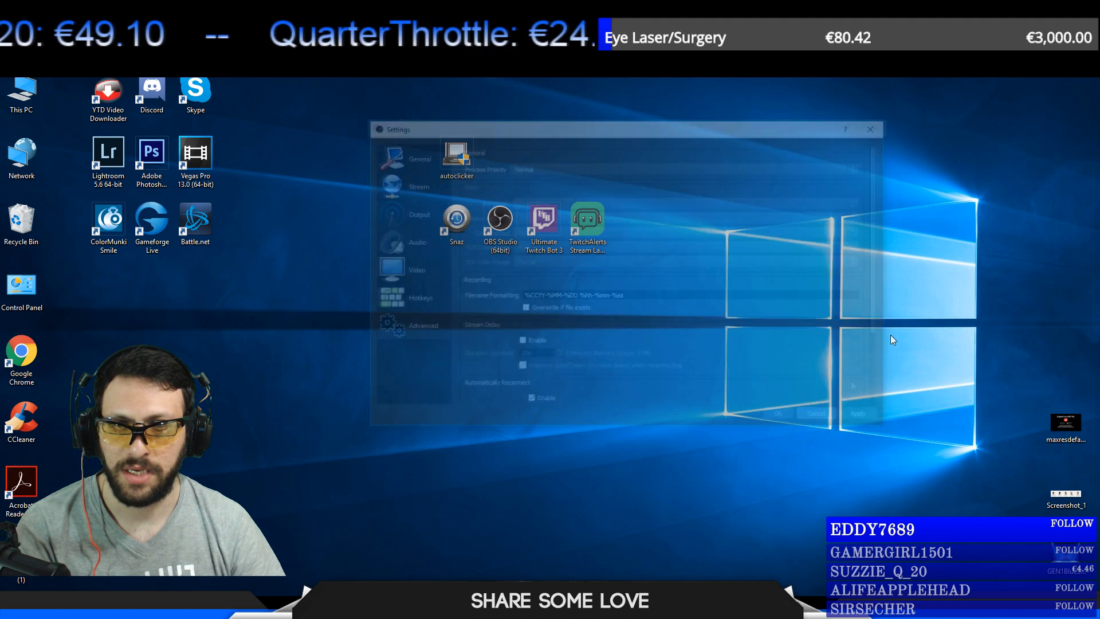
Move the main OBS window onto this display and turn Studio Mode off and back on.
drag(1099, 72, 641, 48)
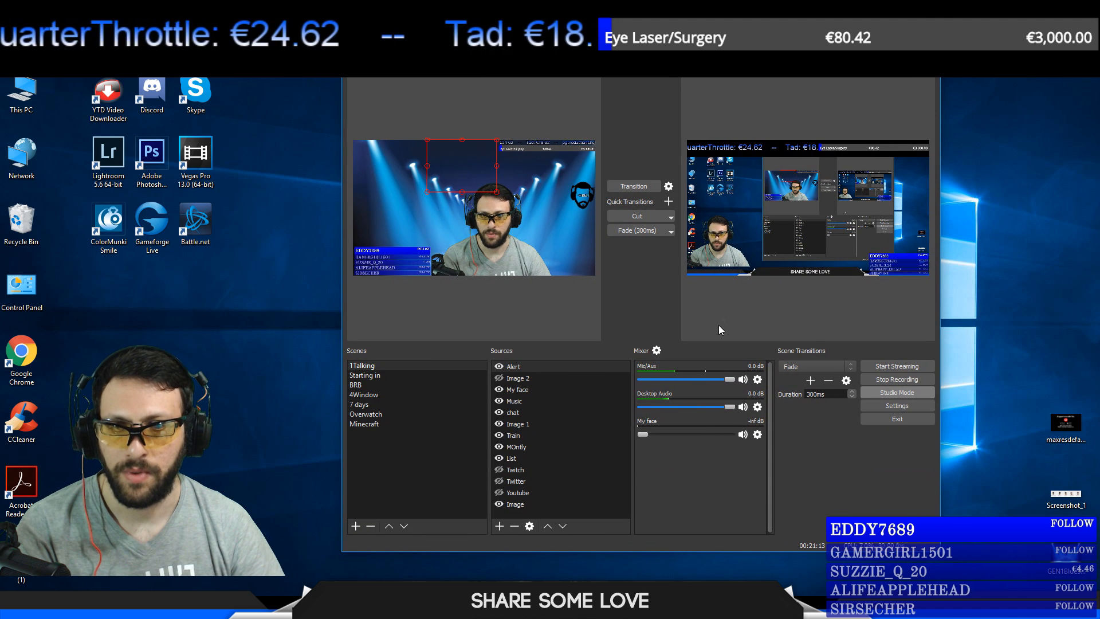
click(520, 391)
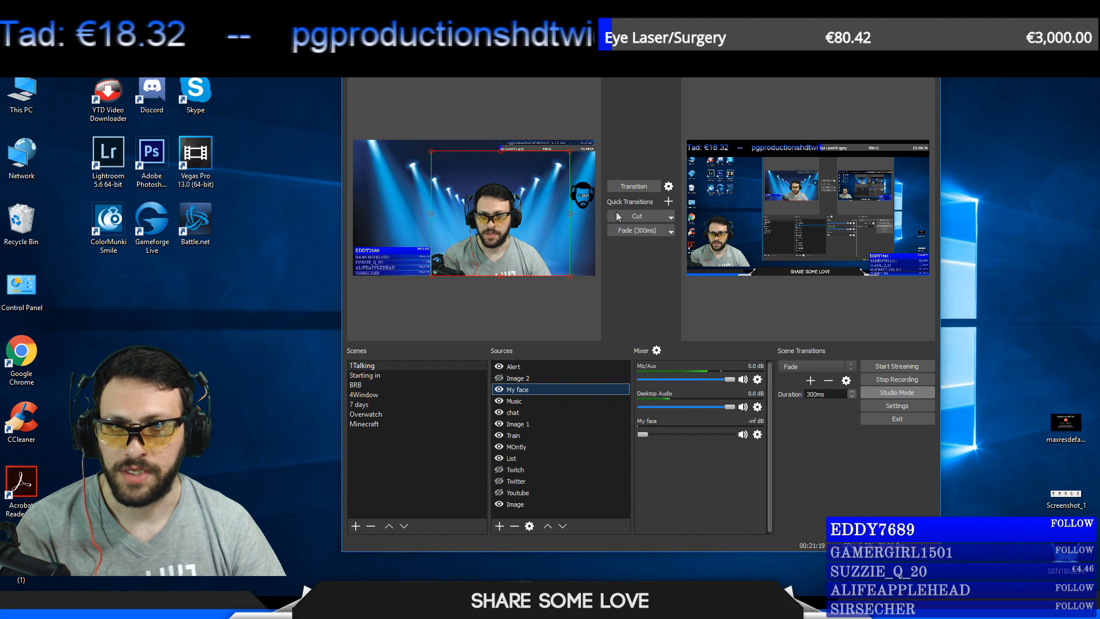
click(901, 396)
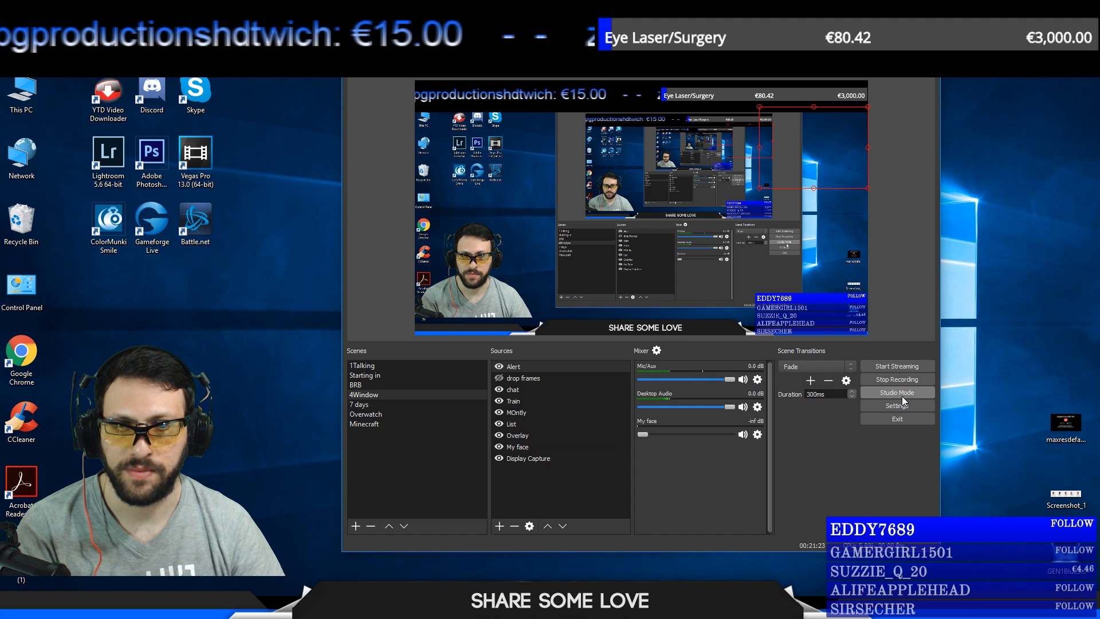
click(902, 394)
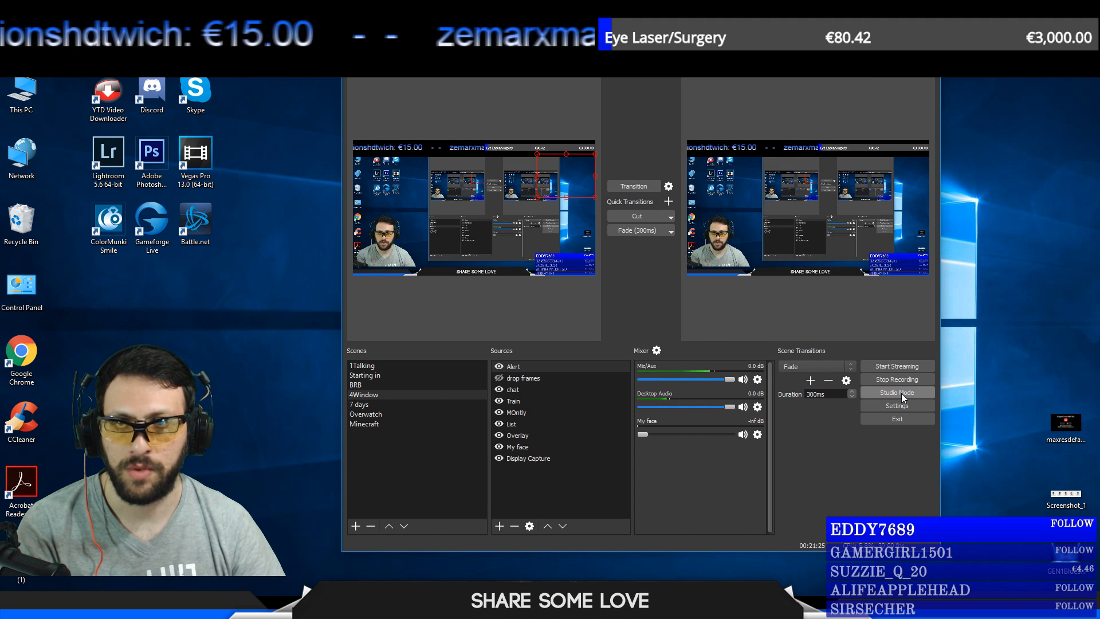
Preview each scene from 1Talking through Minecraft in Studio Mode, ending on Overwatch.
click(381, 365)
click(380, 376)
click(381, 386)
click(385, 395)
click(386, 404)
click(388, 413)
click(390, 423)
click(392, 412)
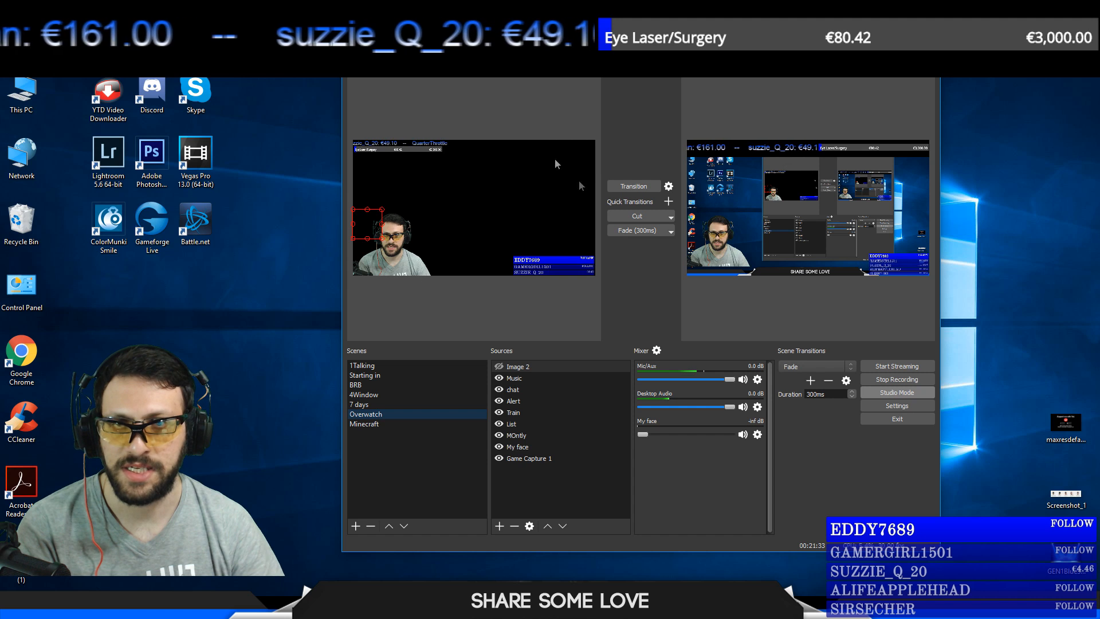
Transition the 1Talking scene to the live output and switch back to the 4Window scene.
click(385, 367)
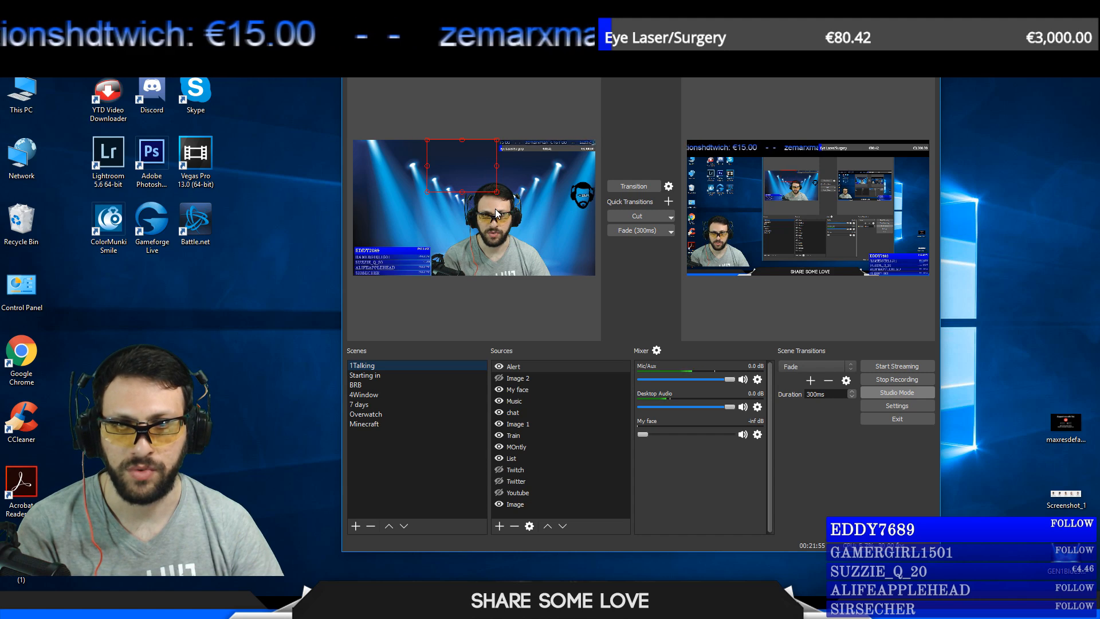
click(630, 186)
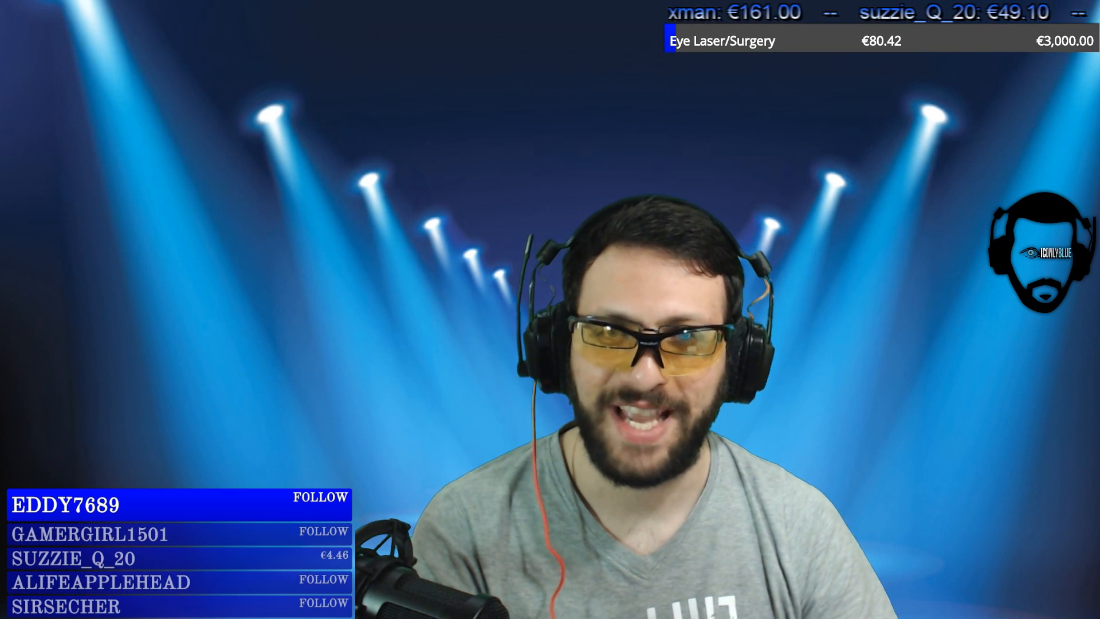
click(629, 186)
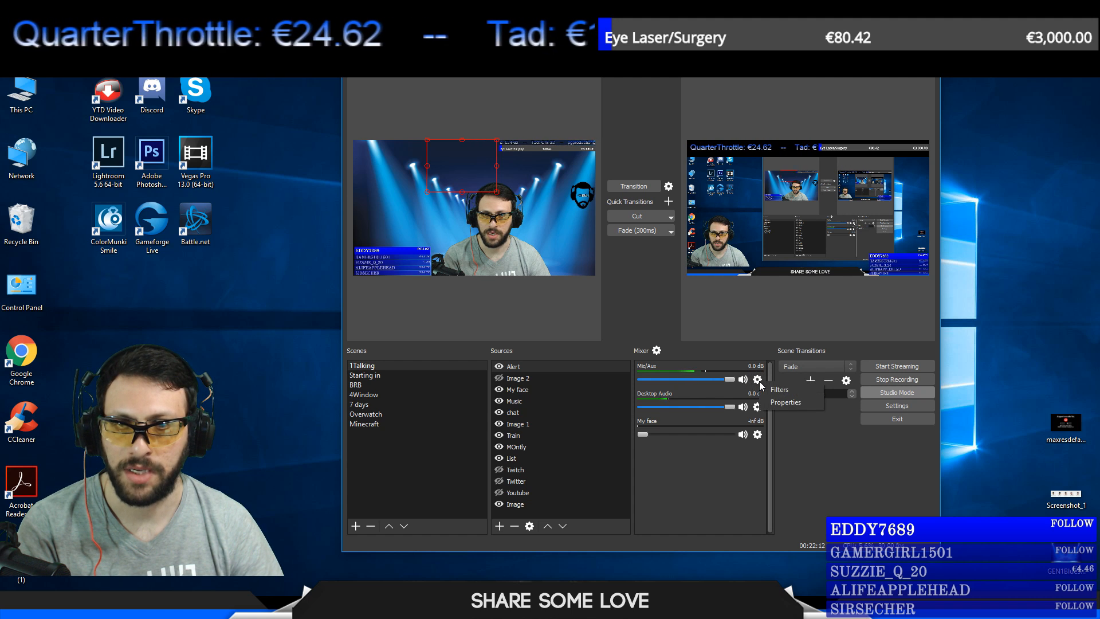
Inspect the devices available in the Mic/Aux properties and close the dialog without changes.
click(781, 402)
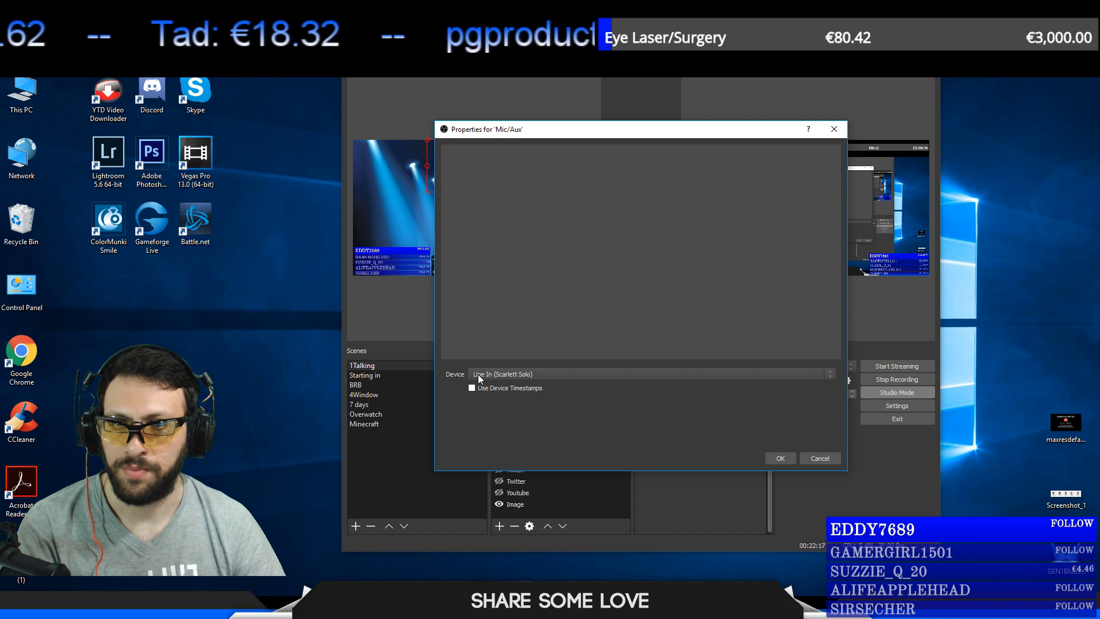
click(517, 373)
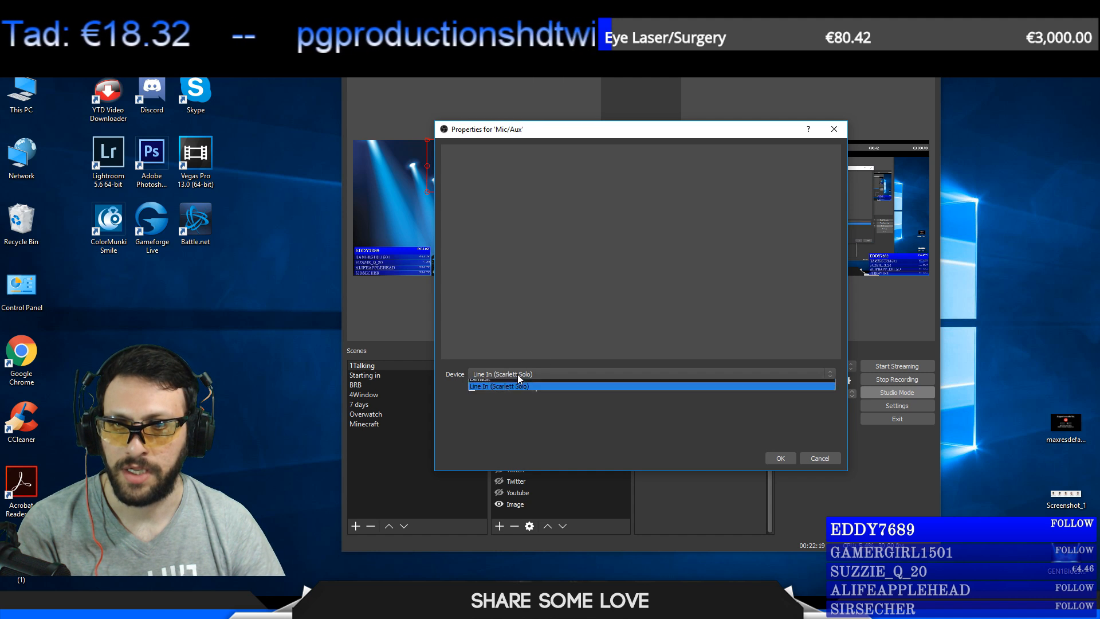
click(608, 435)
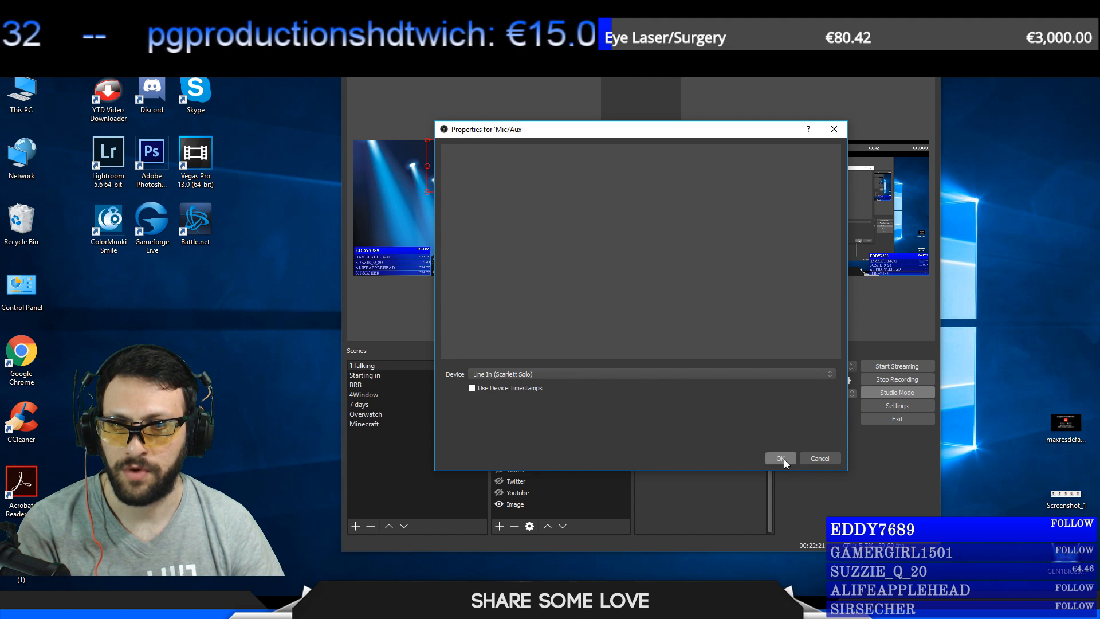
click(808, 453)
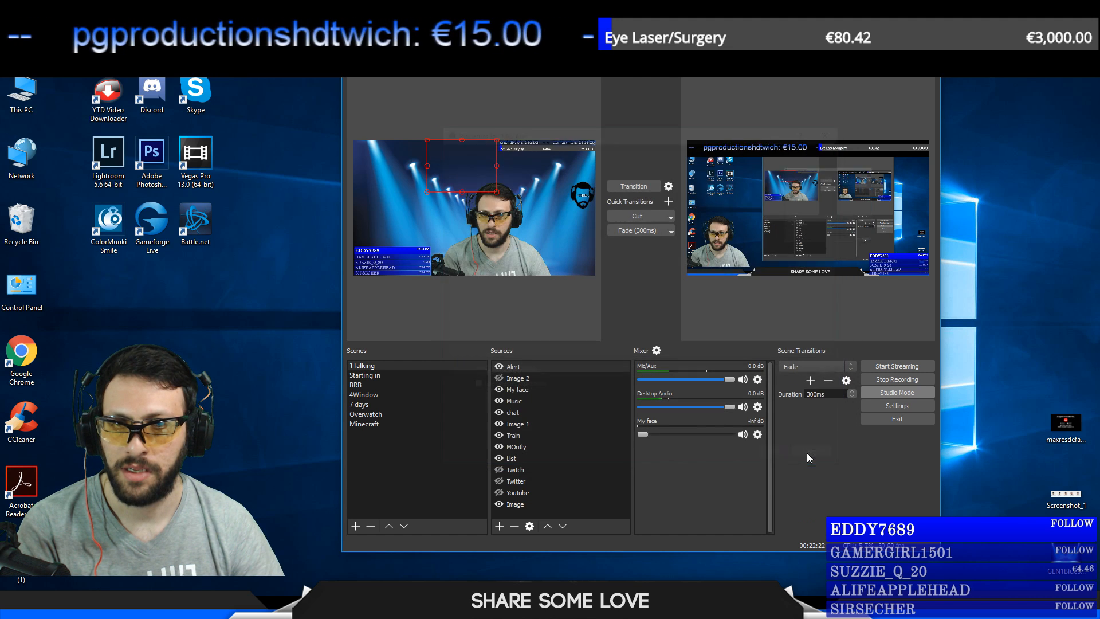
Open the Mic/Aux filters and look through the audio filter types that can be added.
click(756, 380)
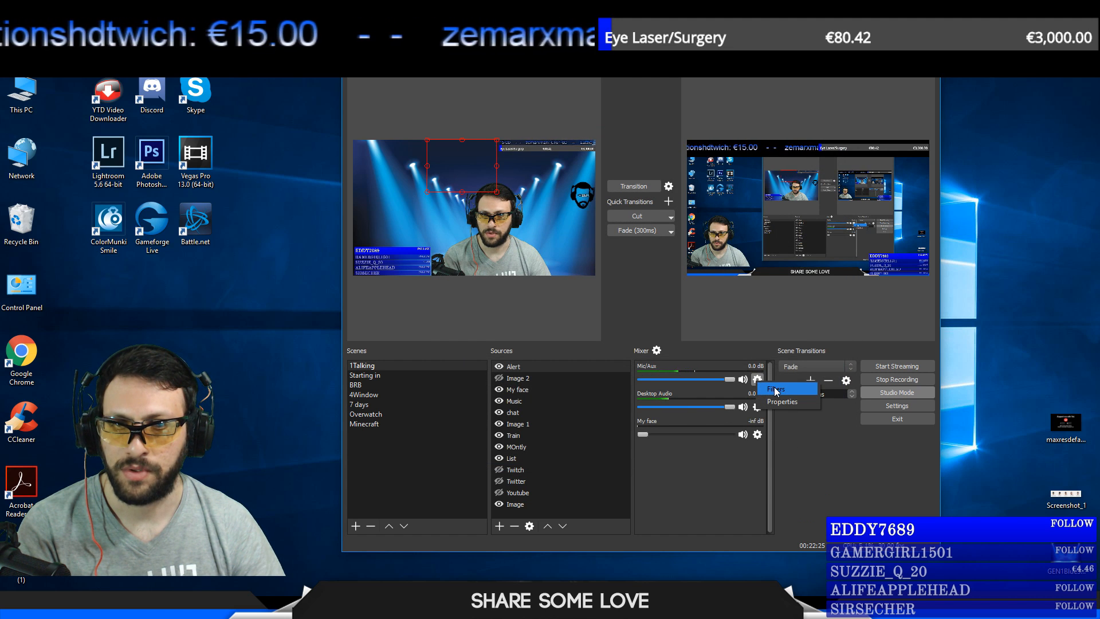
click(776, 389)
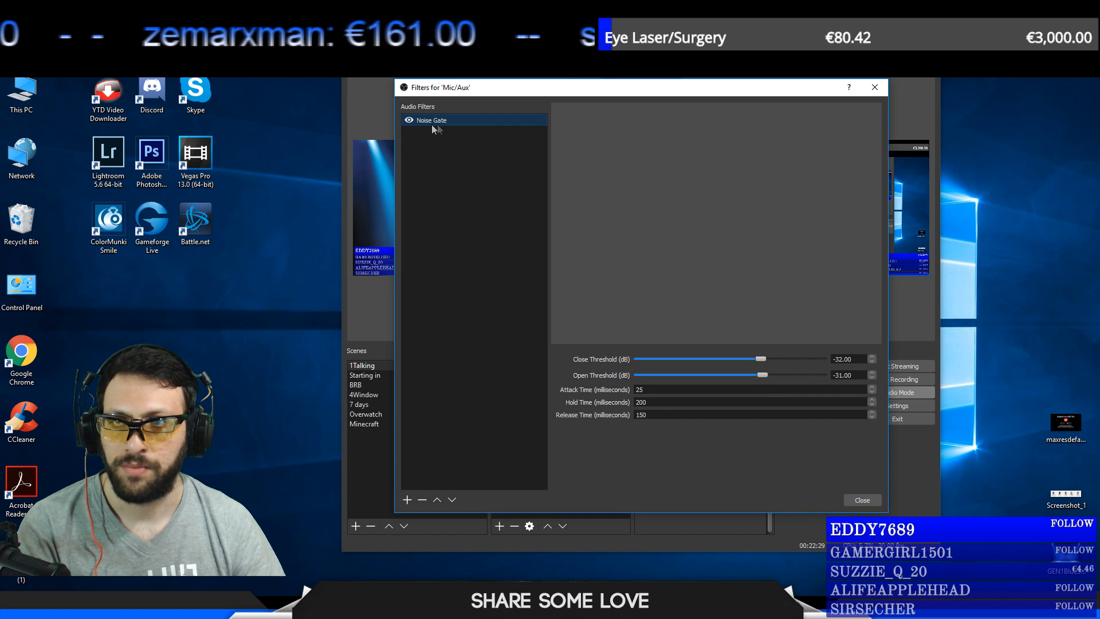
right_click(439, 156)
mouse_move(458, 164)
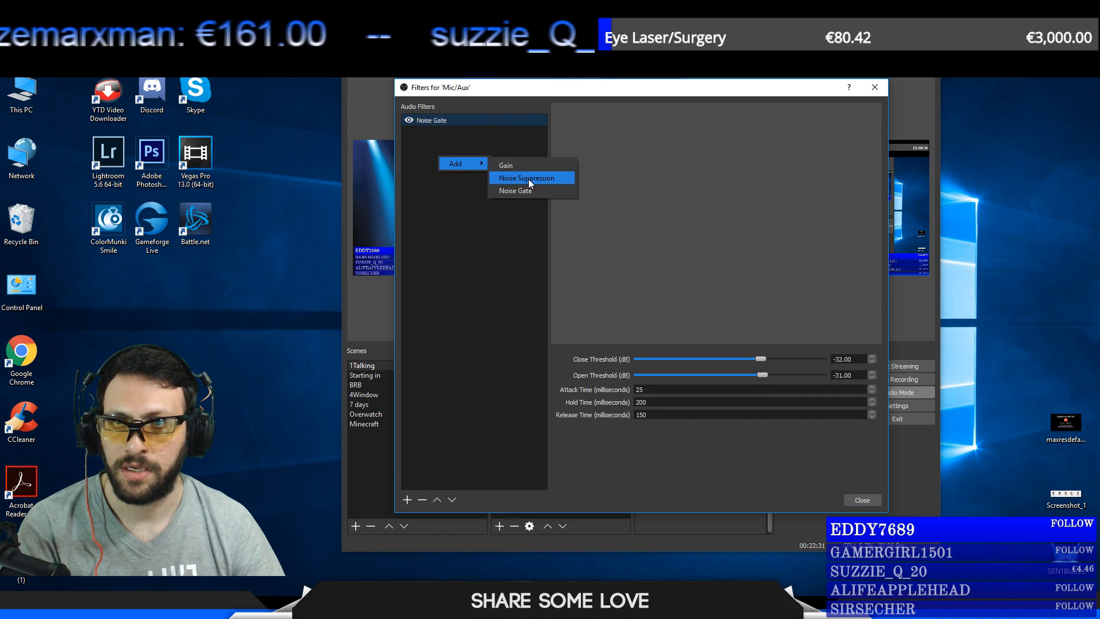
click(463, 225)
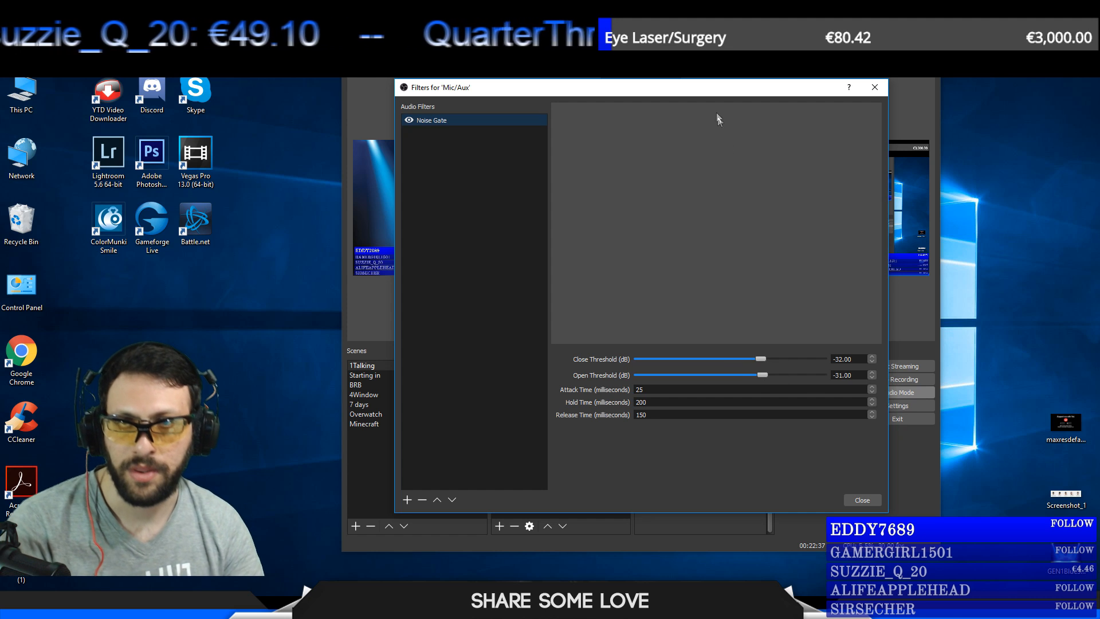
Capture the noise gate's close and open threshold sliders as a cropped screenshot and save it as Screenshot_2.
drag(711, 90, 701, 42)
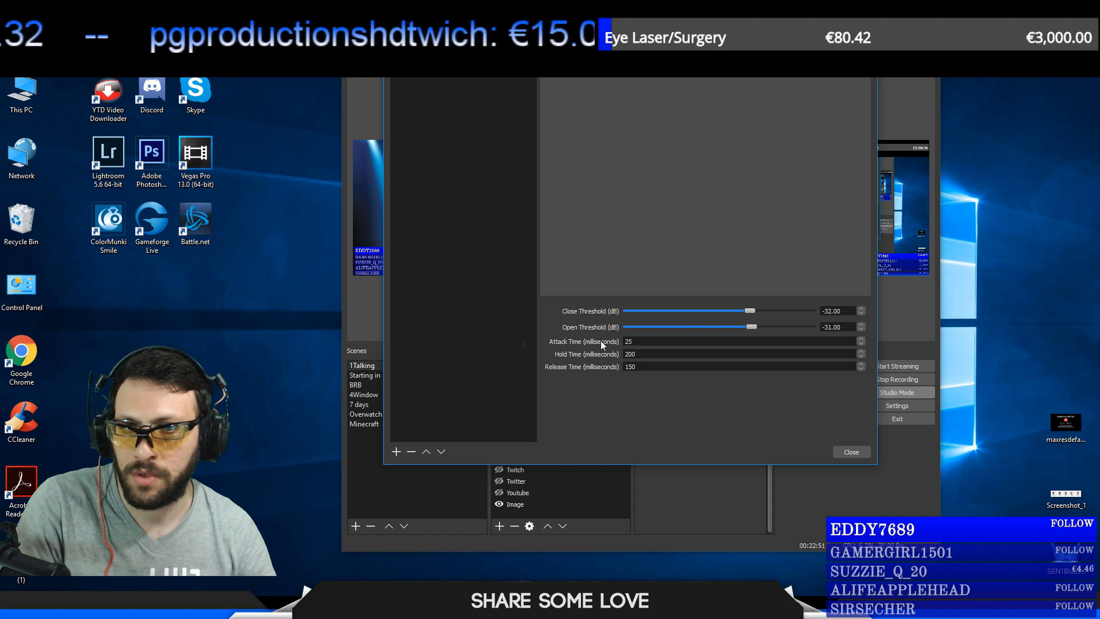
key(Print)
drag(611, 293, 873, 345)
click(850, 361)
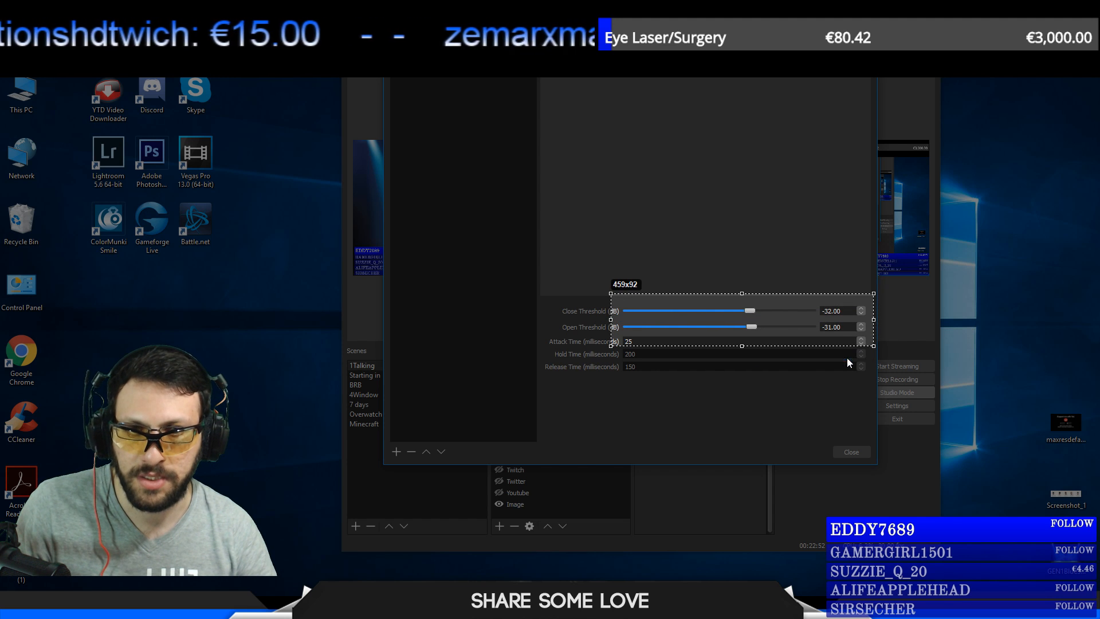
click(298, 211)
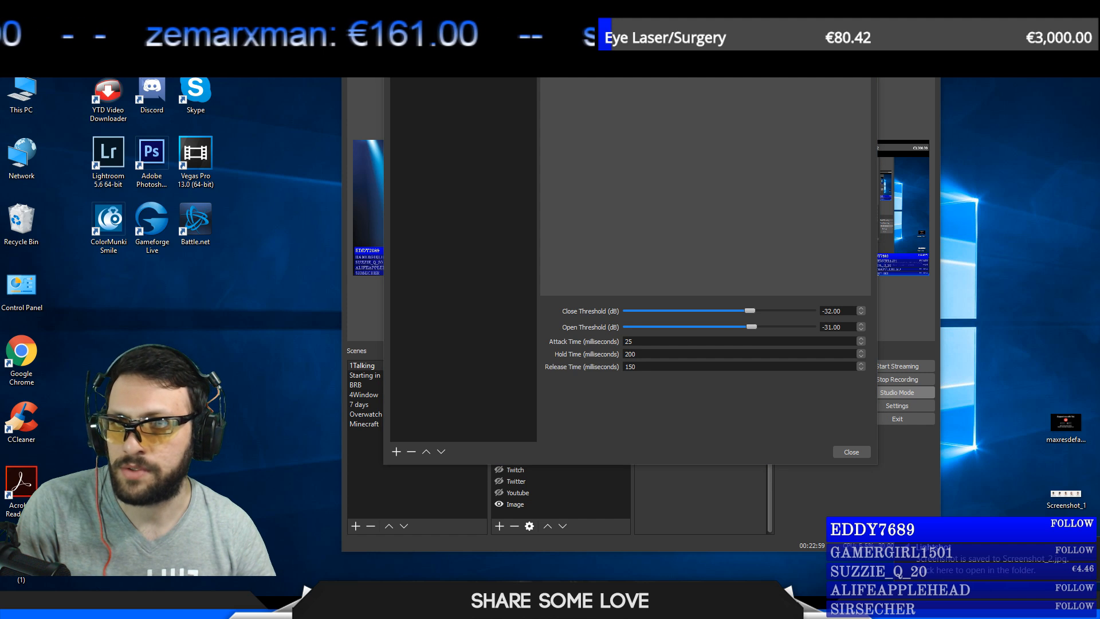
View Screenshot_2 enlarged on the threshold values, close it and close the Mic/Aux filters.
drag(1099, 141, 474, 128)
scroll(543, 350, up, 5)
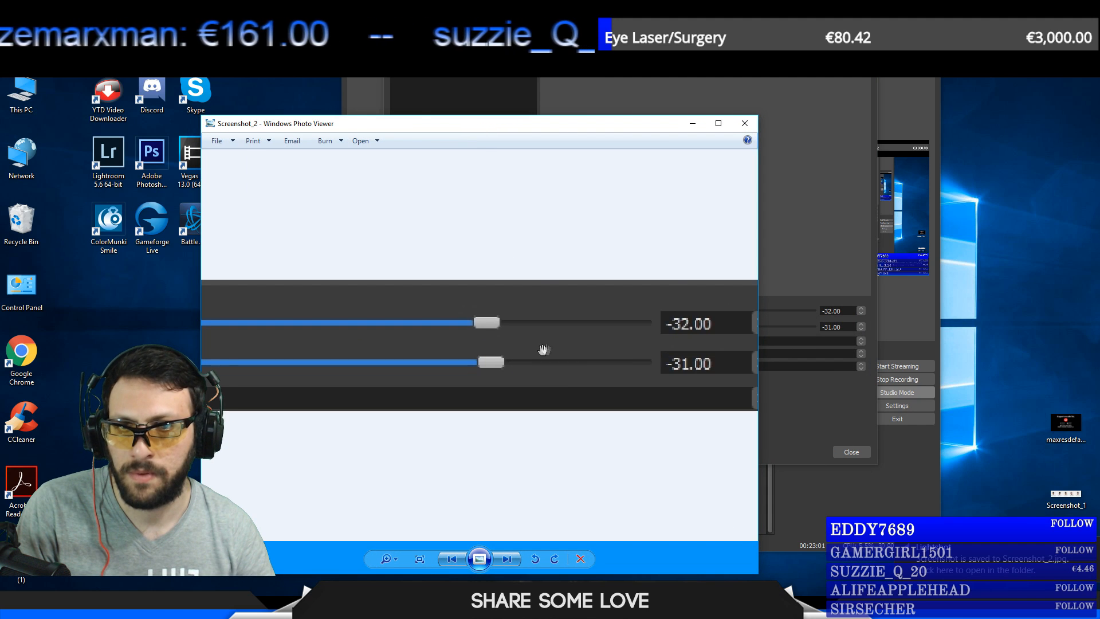
click(744, 122)
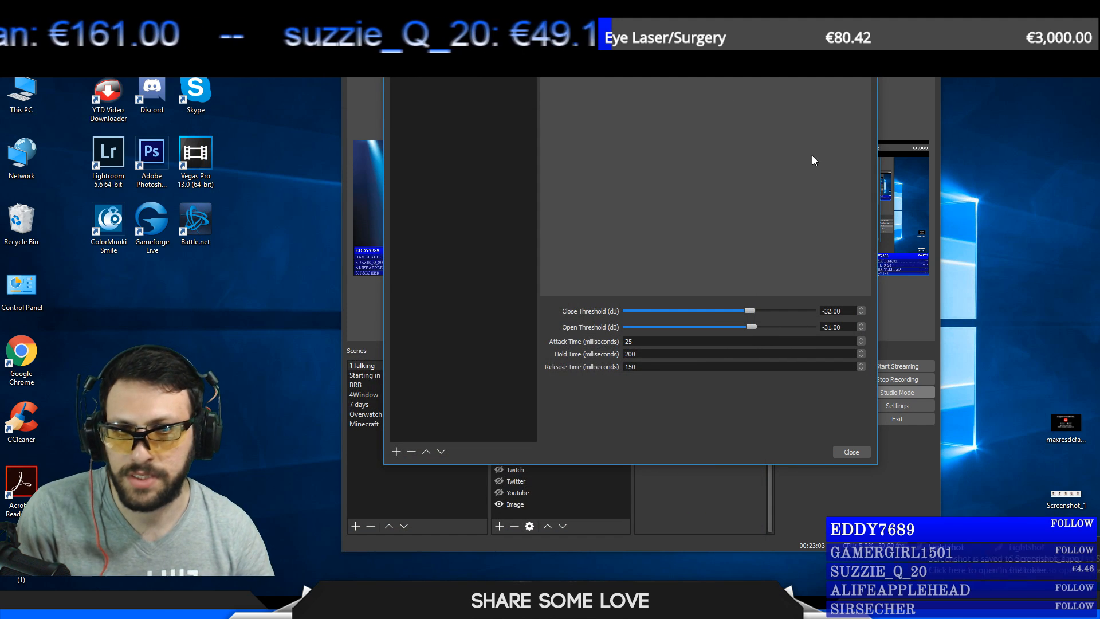
drag(573, 55, 533, 18)
click(1070, 59)
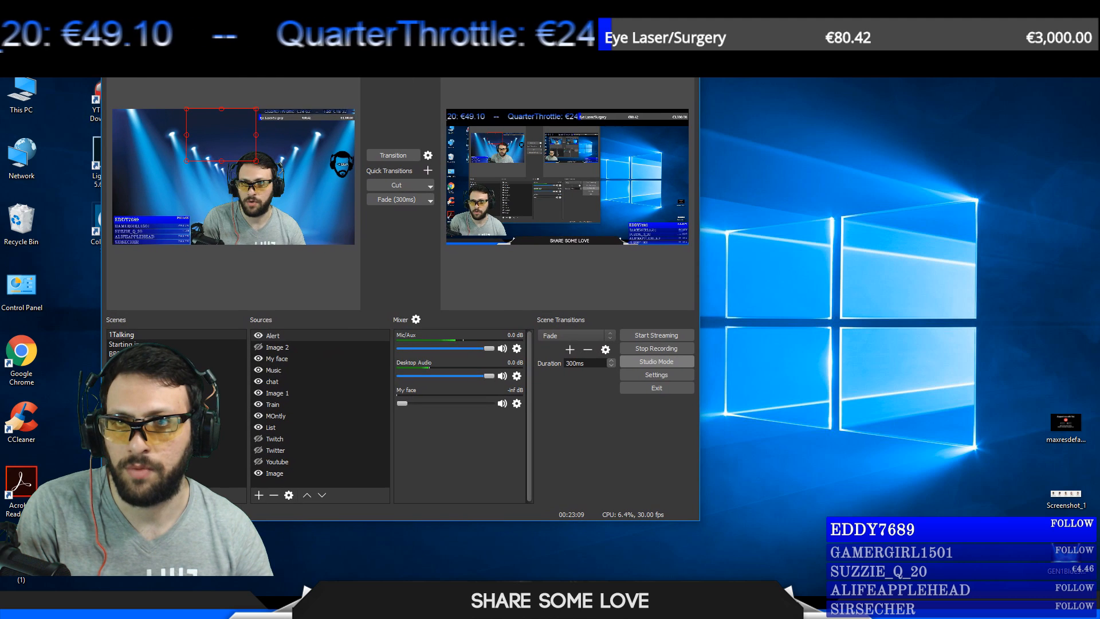
Select the My face source, reopen the Mic/Aux filters and place their window clear of the audio mixer.
click(279, 364)
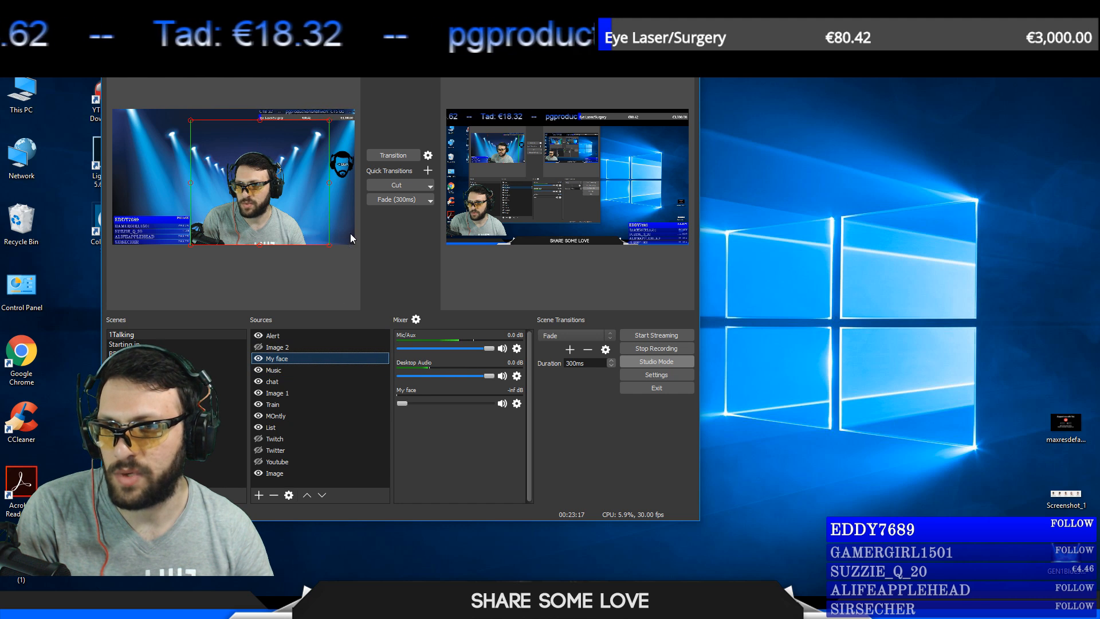
click(517, 349)
click(541, 375)
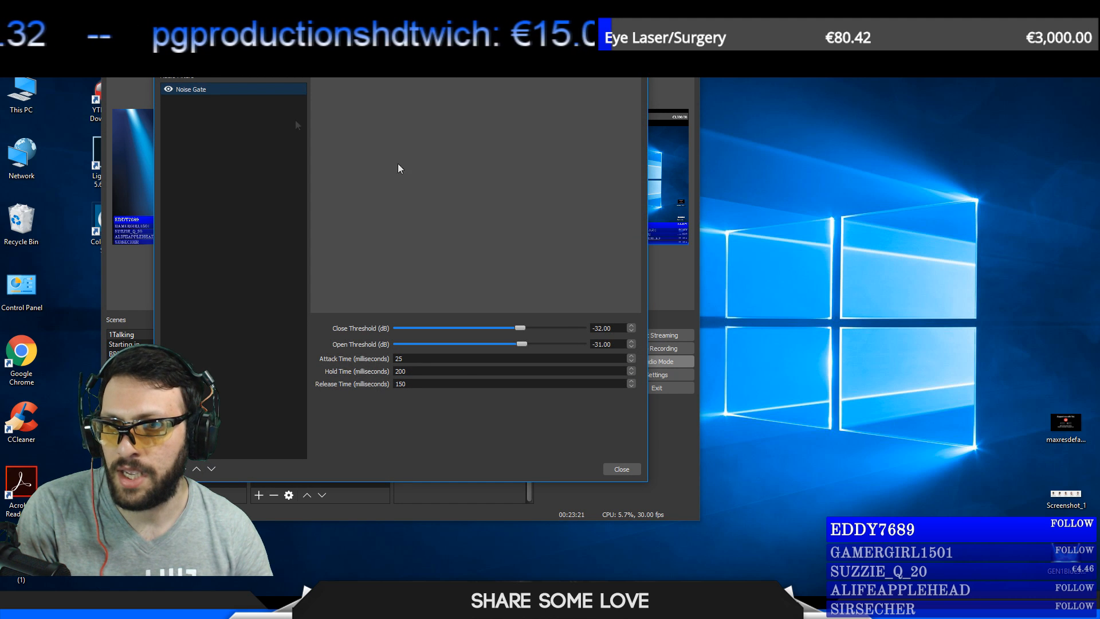
drag(509, 63, 985, 64)
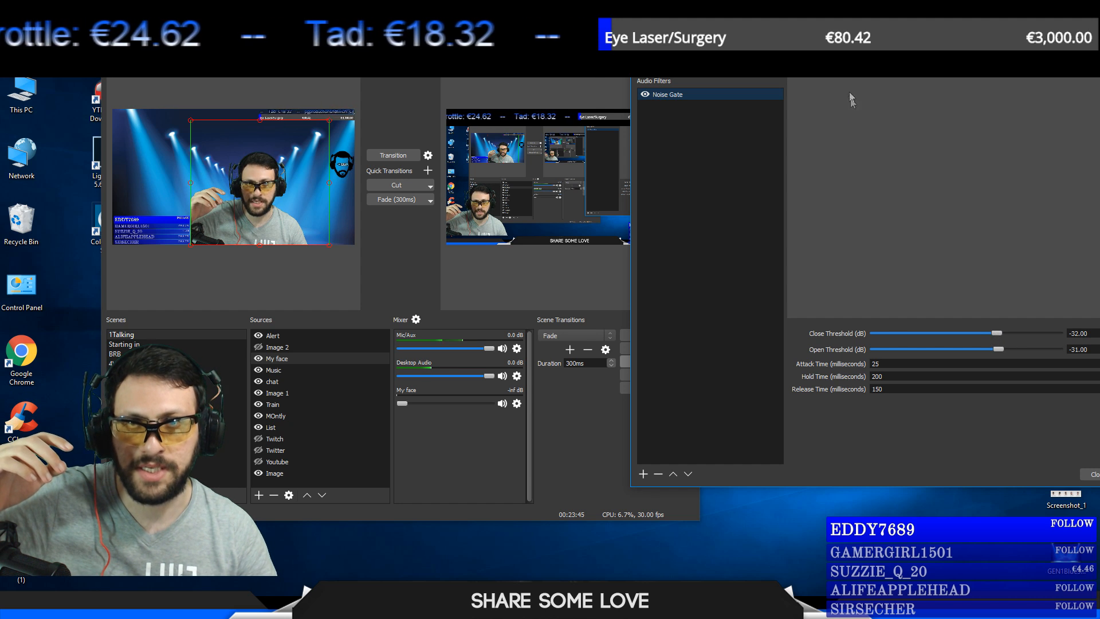
drag(843, 65, 815, 67)
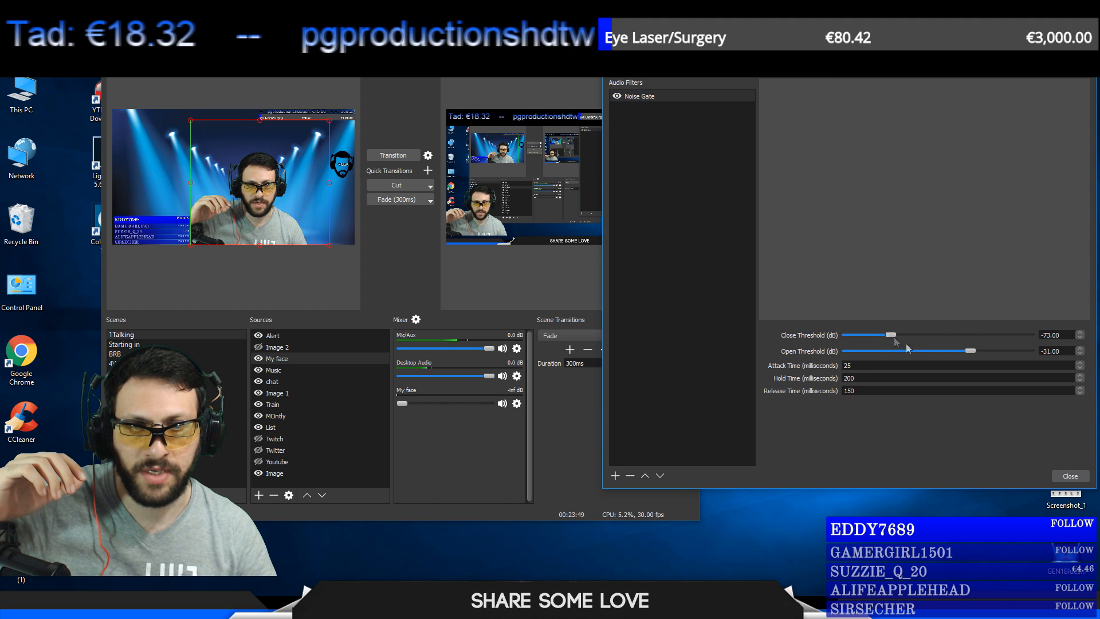
Try an open threshold of -72 dB, set the noise gate to close at -31 dB and open at -30 dB, and close the filters.
drag(969, 351, 892, 351)
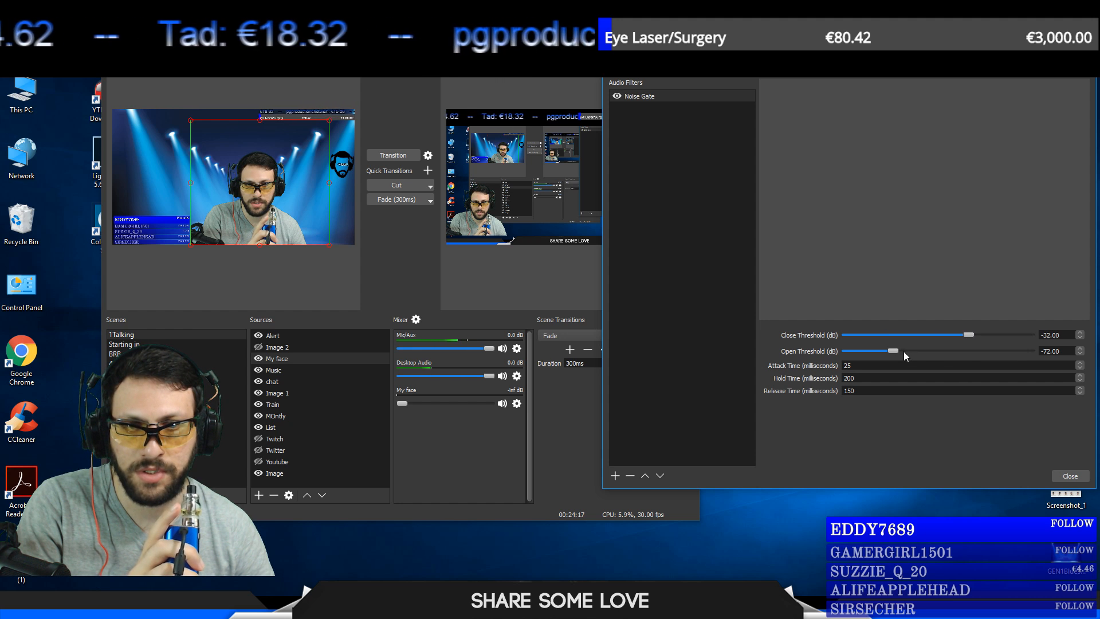
drag(897, 355, 977, 352)
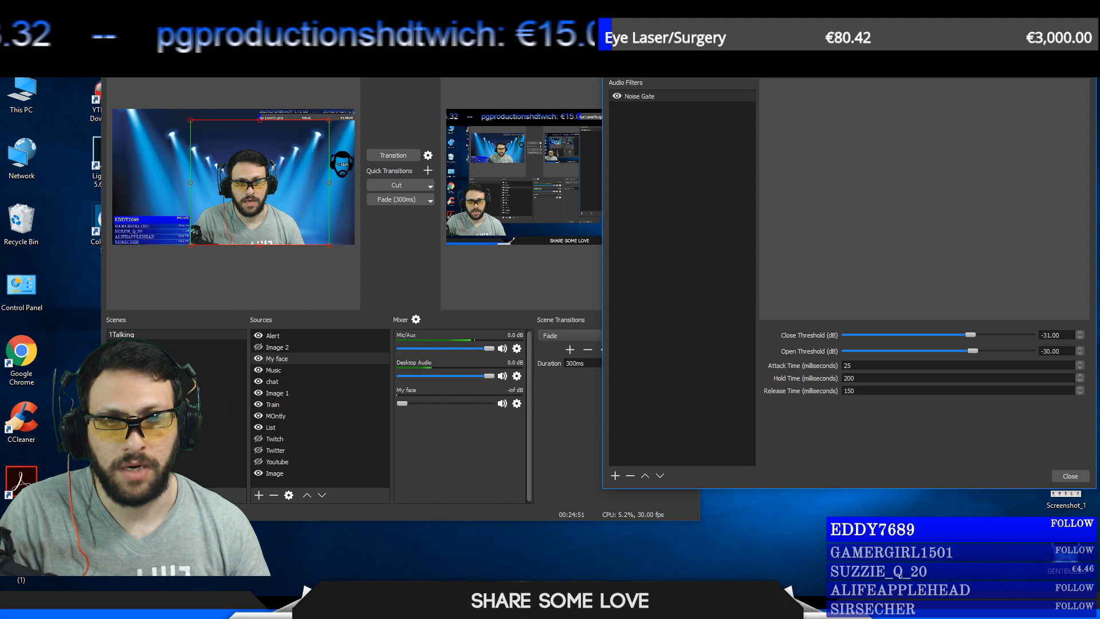
drag(862, 64, 705, 43)
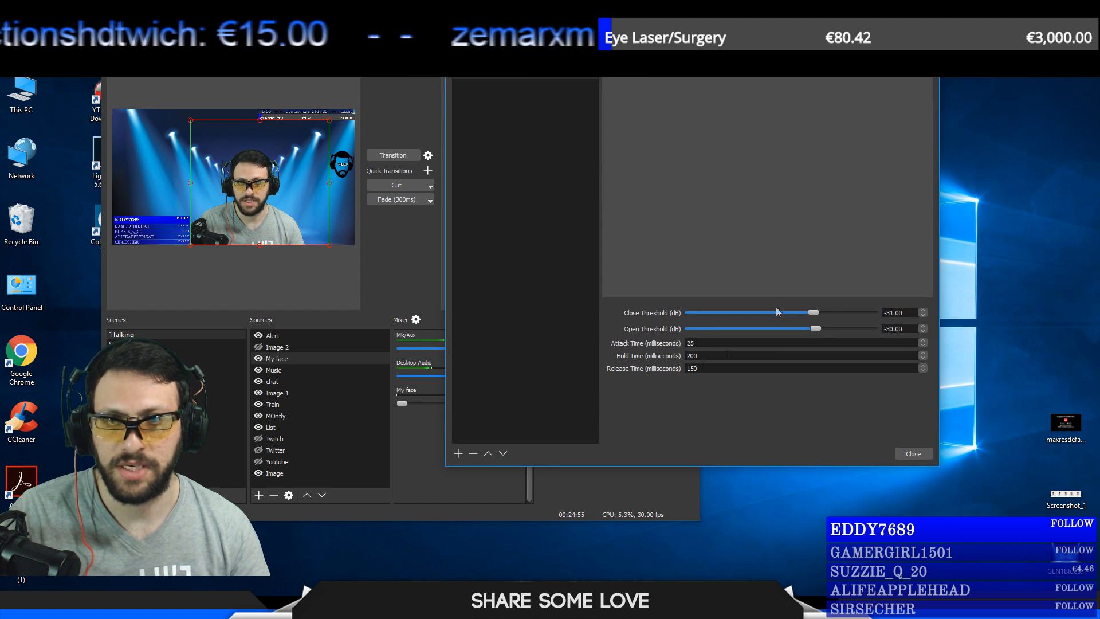
click(915, 452)
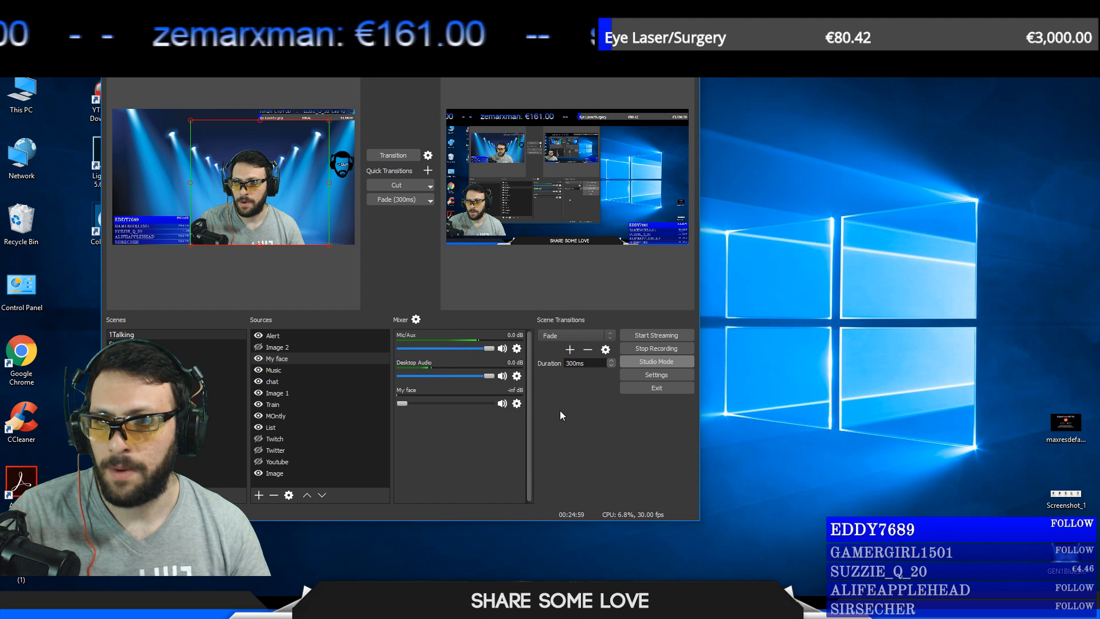
Check the Desktop Audio filters without adding any, and mute the My face audio in the mixer.
click(516, 376)
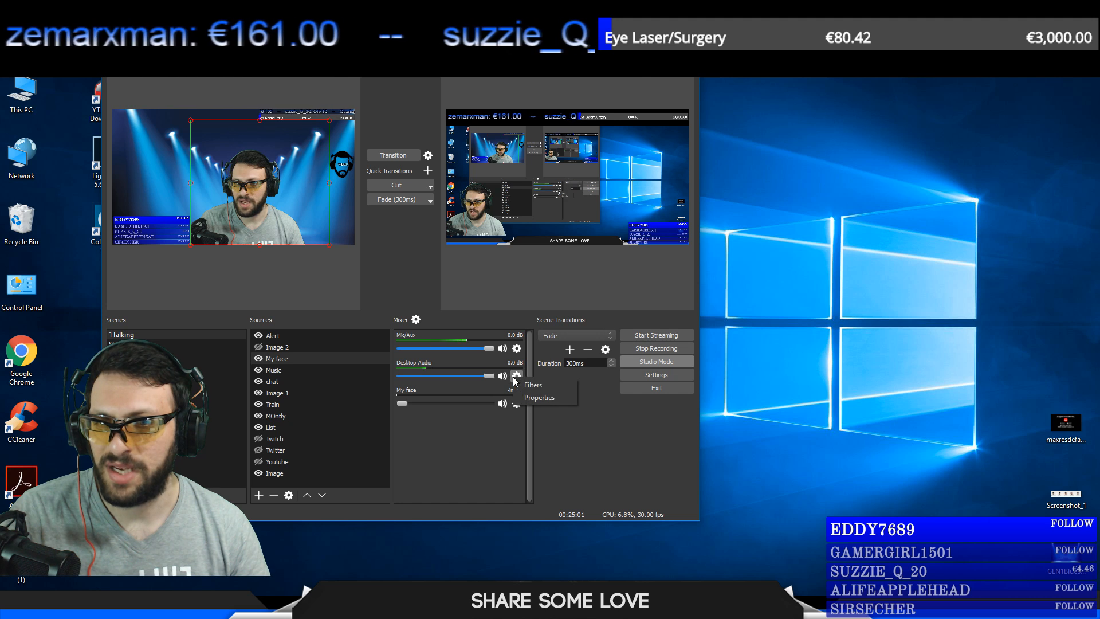
click(536, 385)
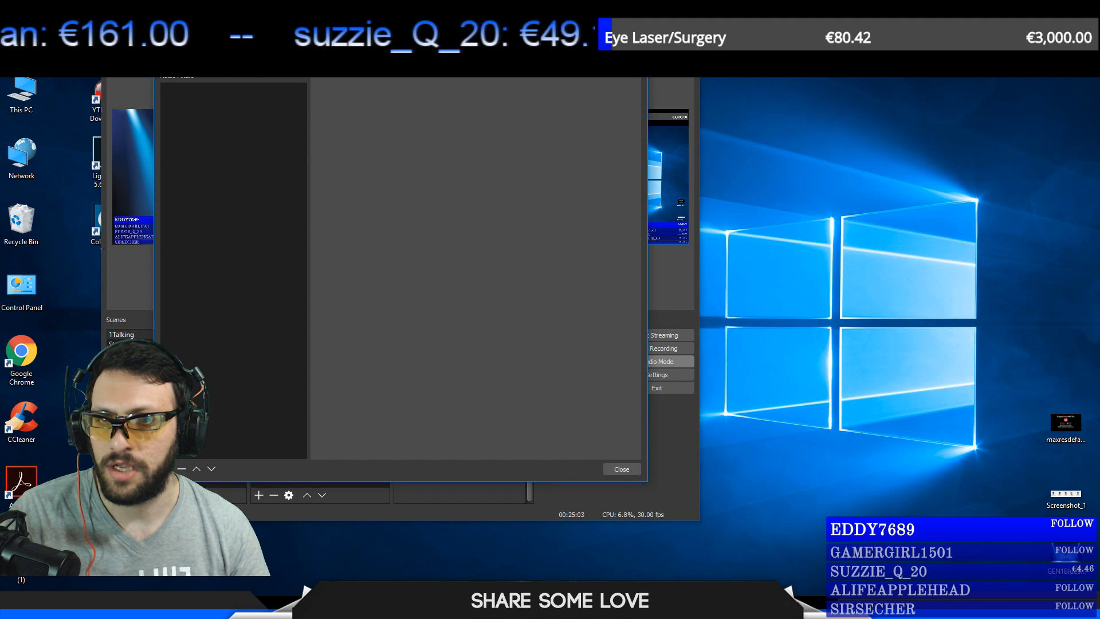
click(635, 58)
click(502, 403)
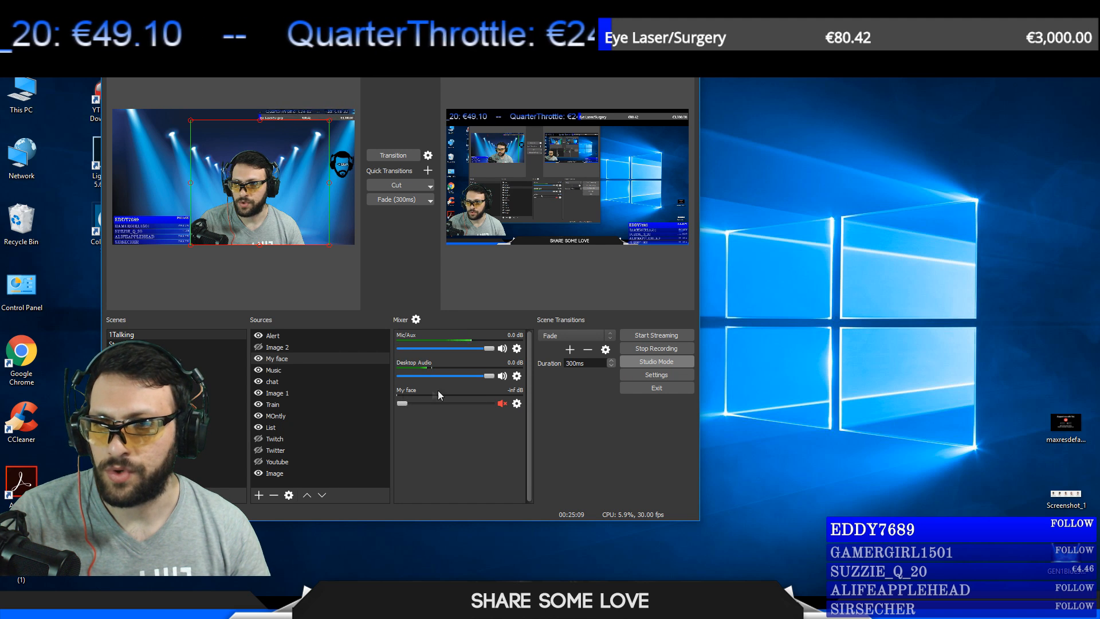
Open the My face source's properties and enlarge the dialog to show a bigger webcam preview.
drag(343, 22, 628, 29)
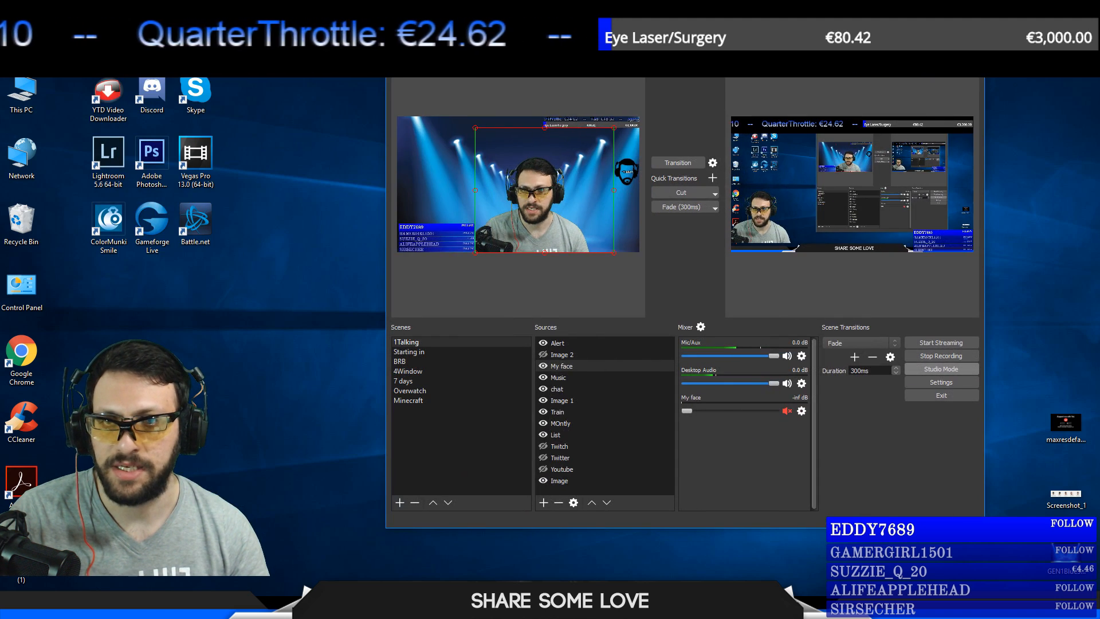
click(556, 366)
right_click(556, 367)
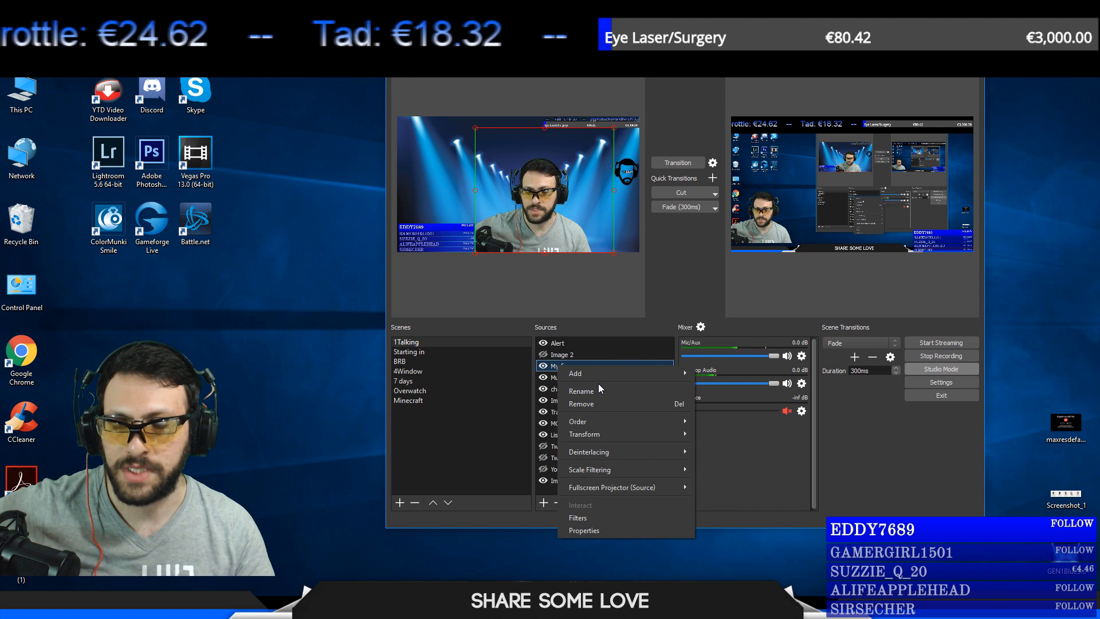
click(609, 530)
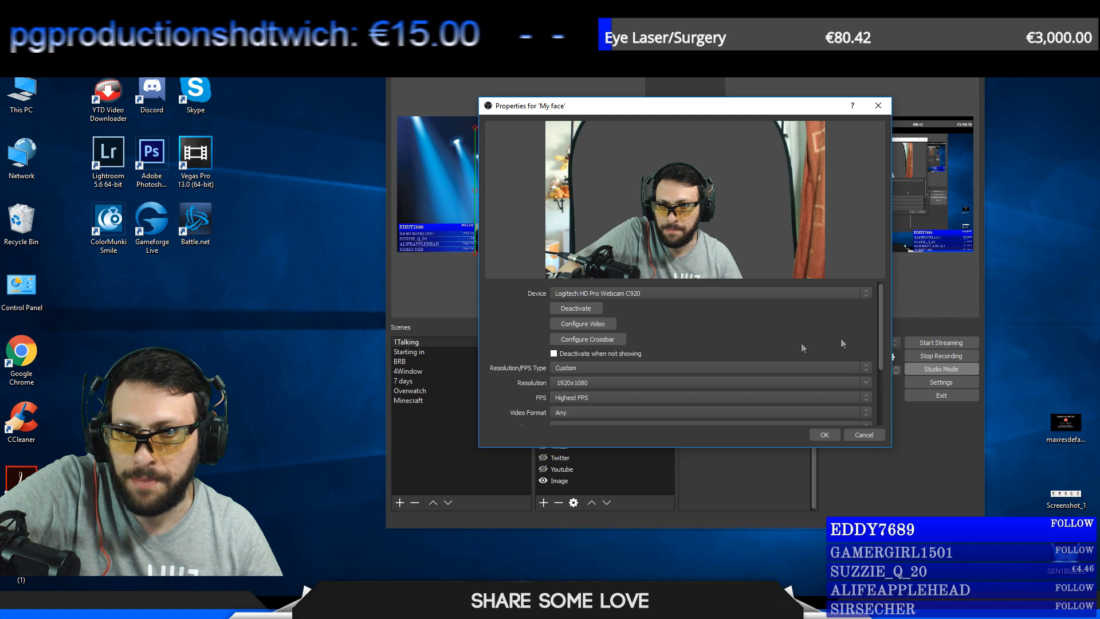
drag(819, 448, 819, 526)
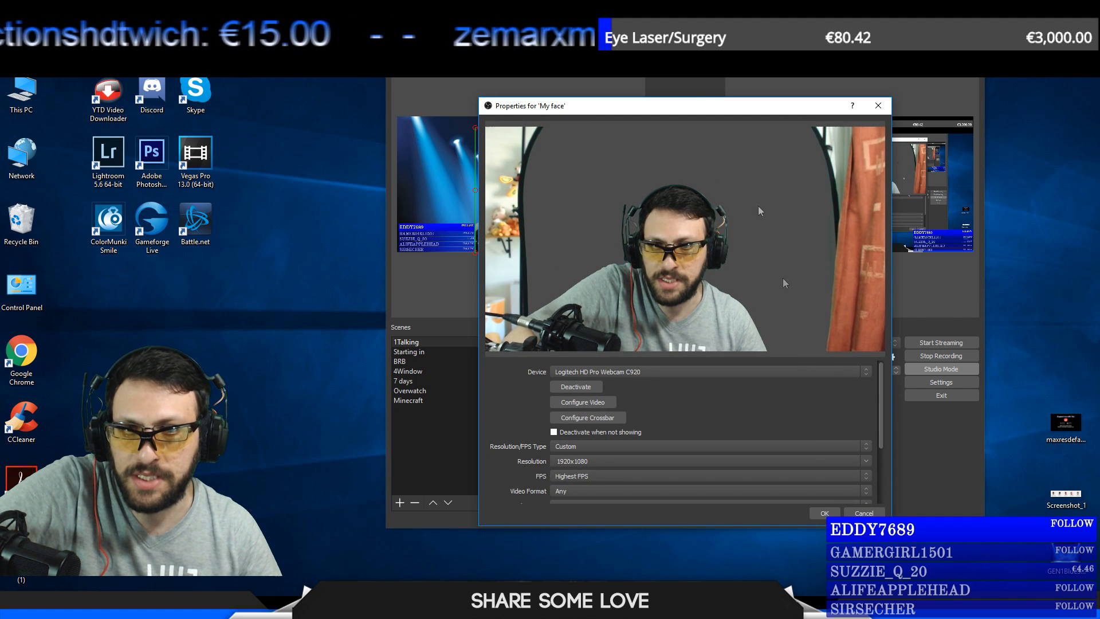
drag(719, 108, 727, 54)
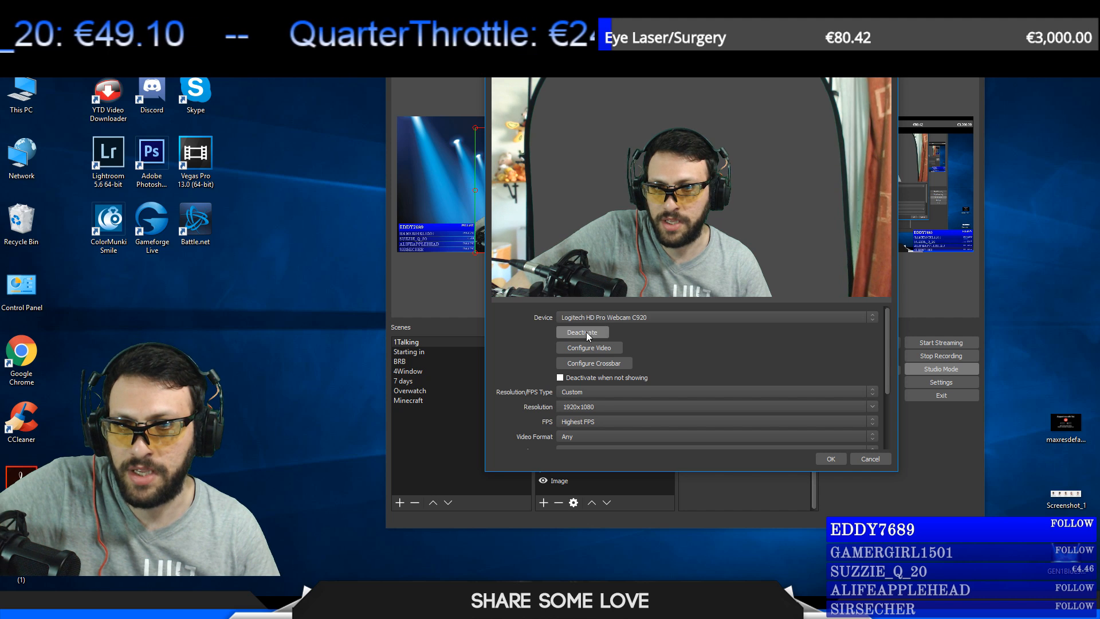
Open the webcam's video configuration, try auto-focus on and off, review the advanced settings and device info, and save.
click(585, 349)
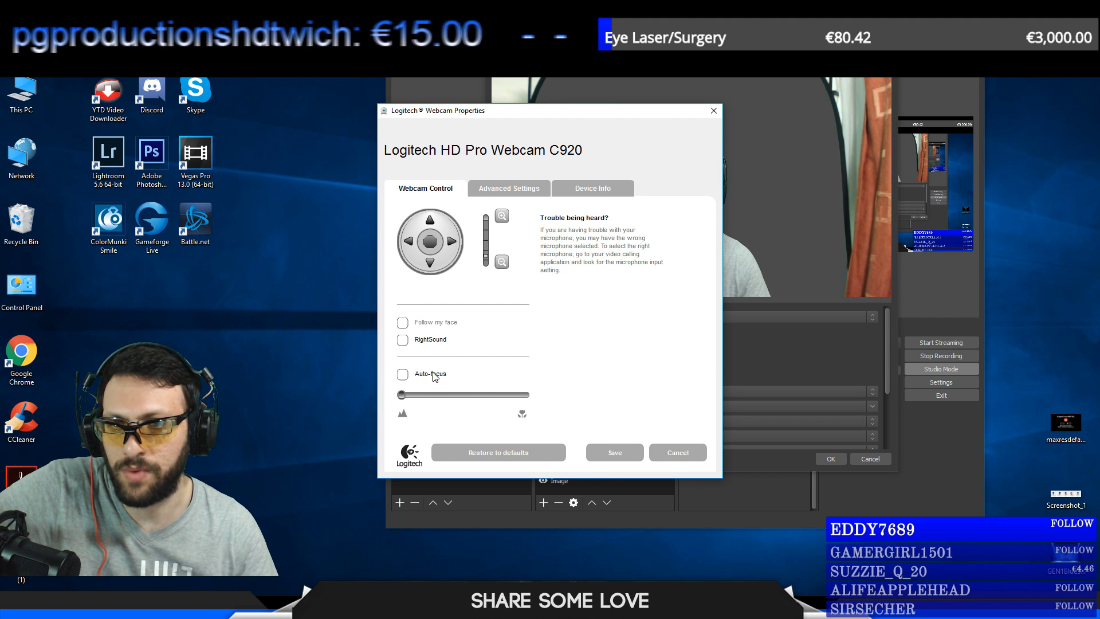
click(403, 374)
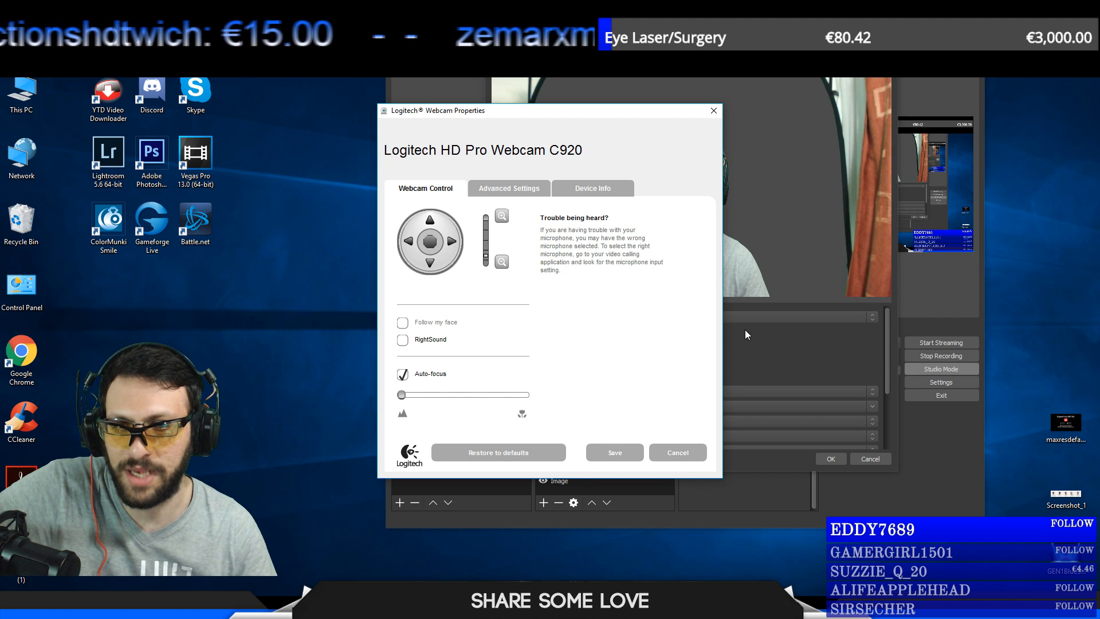
click(403, 375)
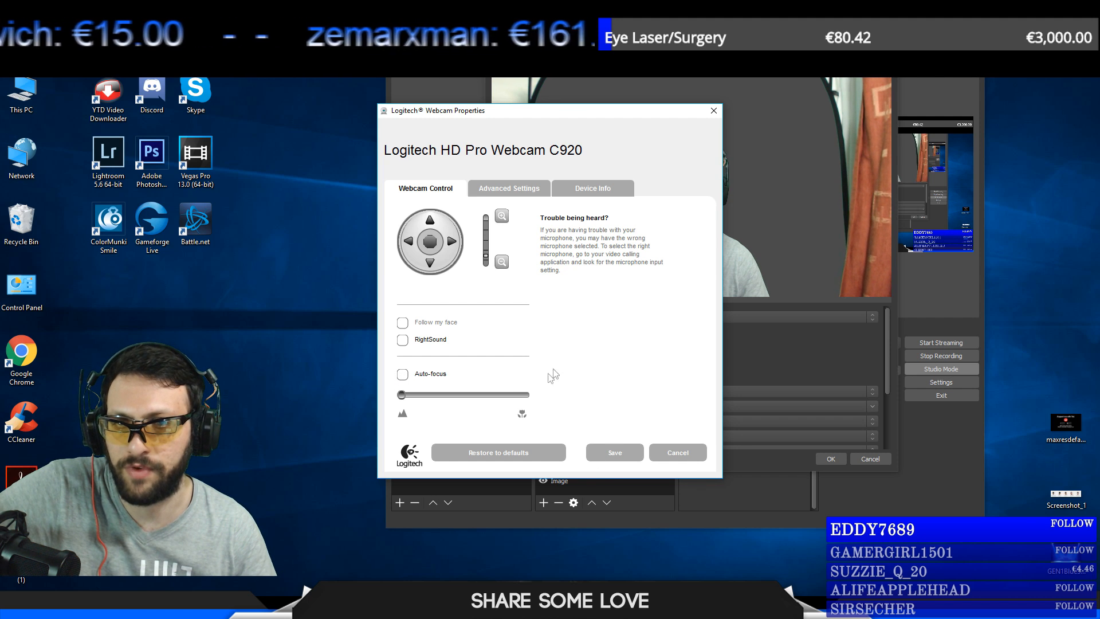
click(512, 193)
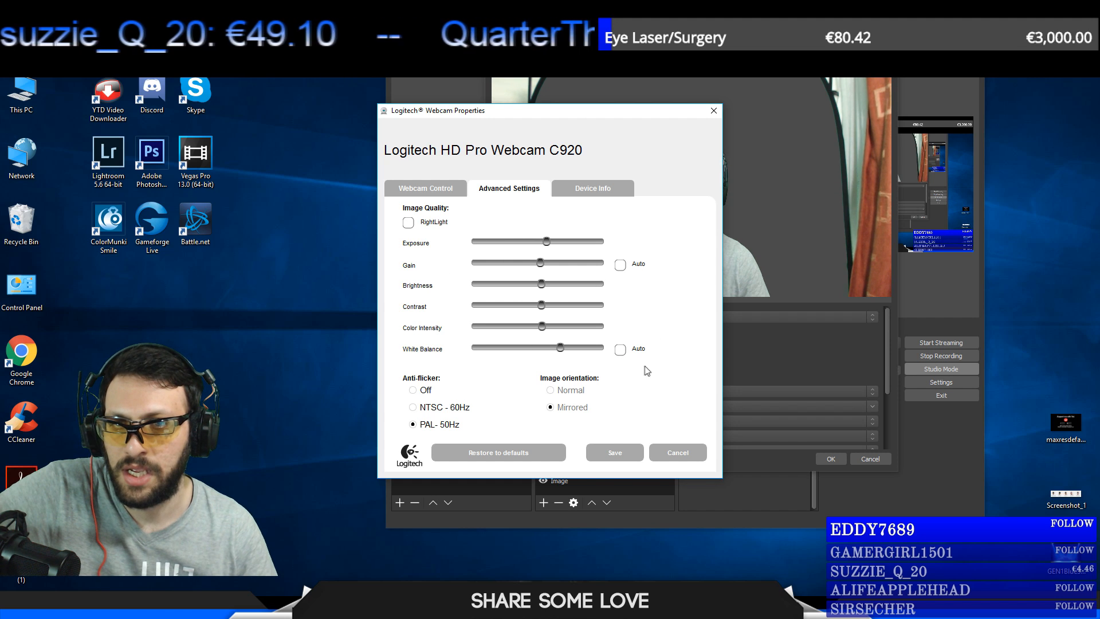
click(599, 184)
click(519, 183)
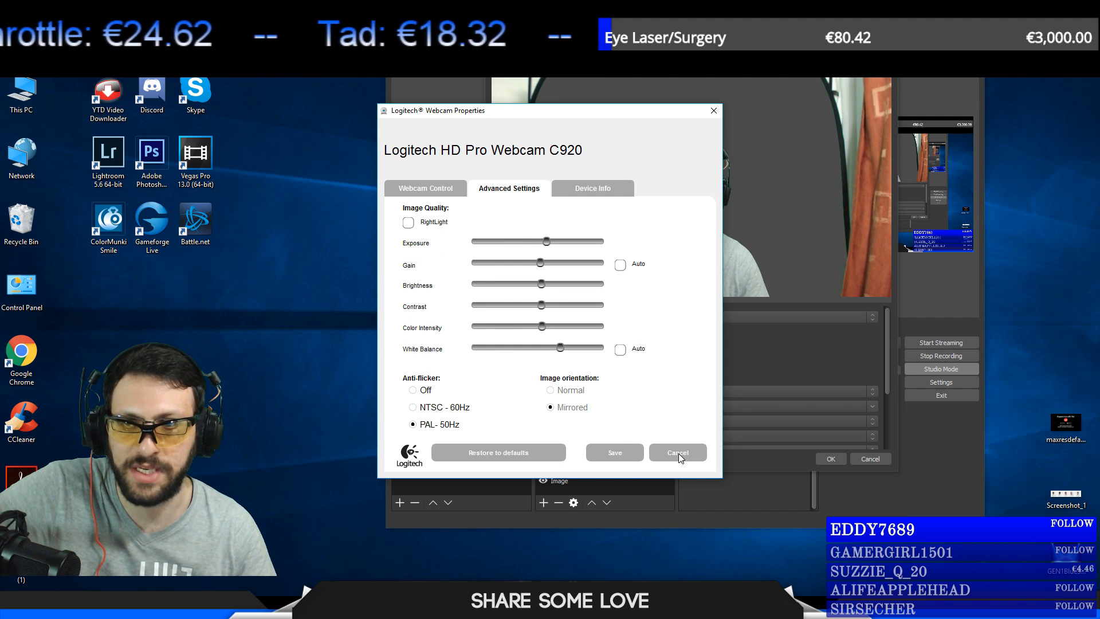
click(609, 456)
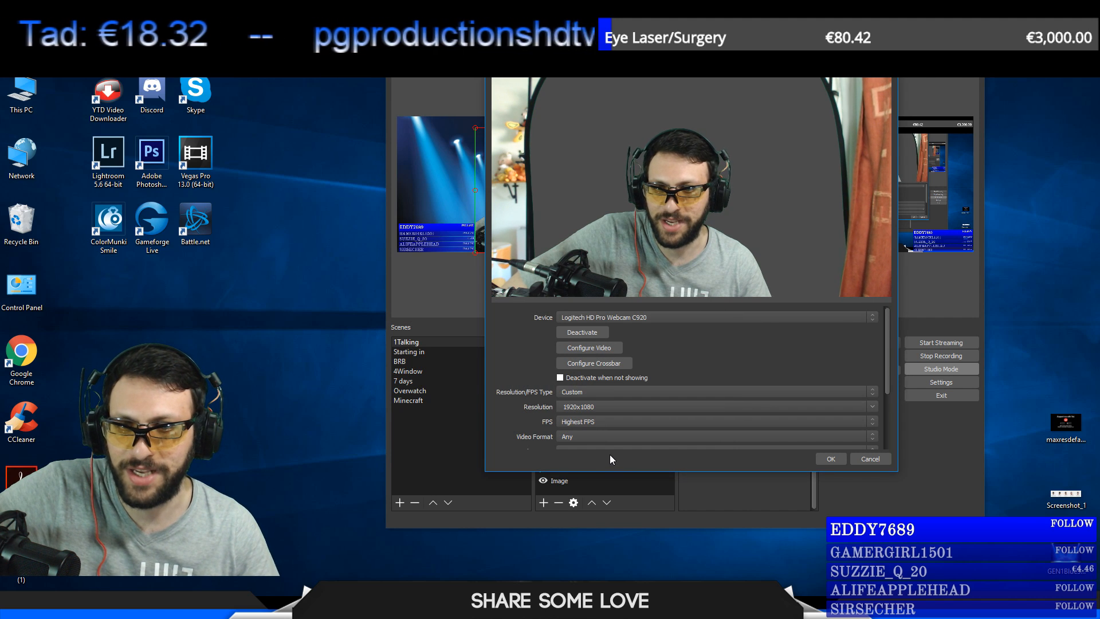
Set the webcam's Resolution/FPS Type to Custom and its FPS to Highest FPS.
scroll(507, 383, down, 1)
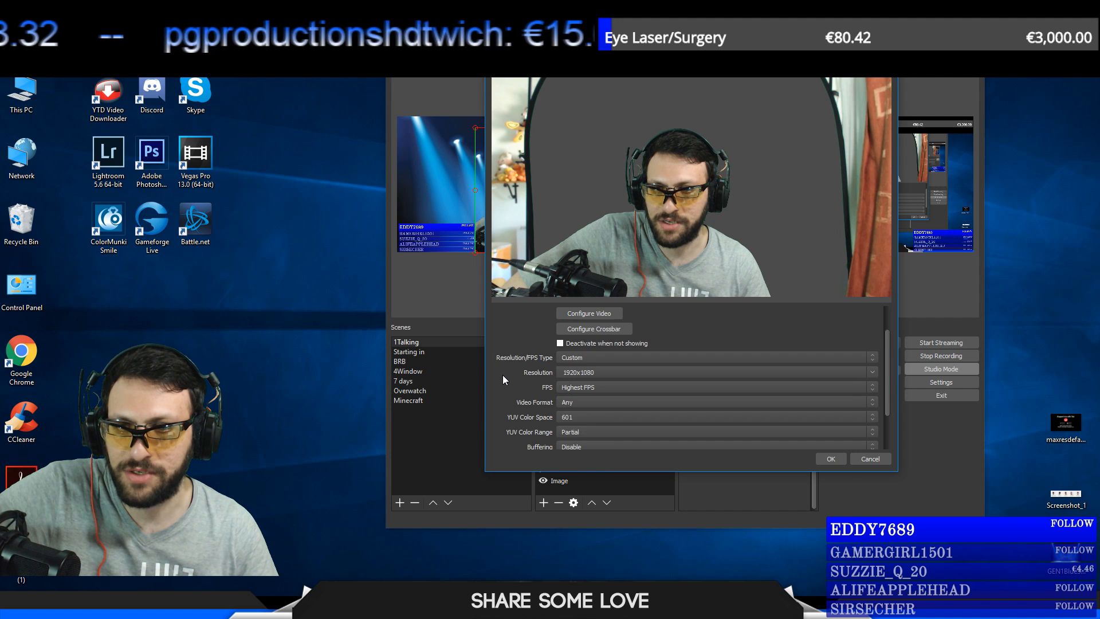
scroll(503, 375, down, 1)
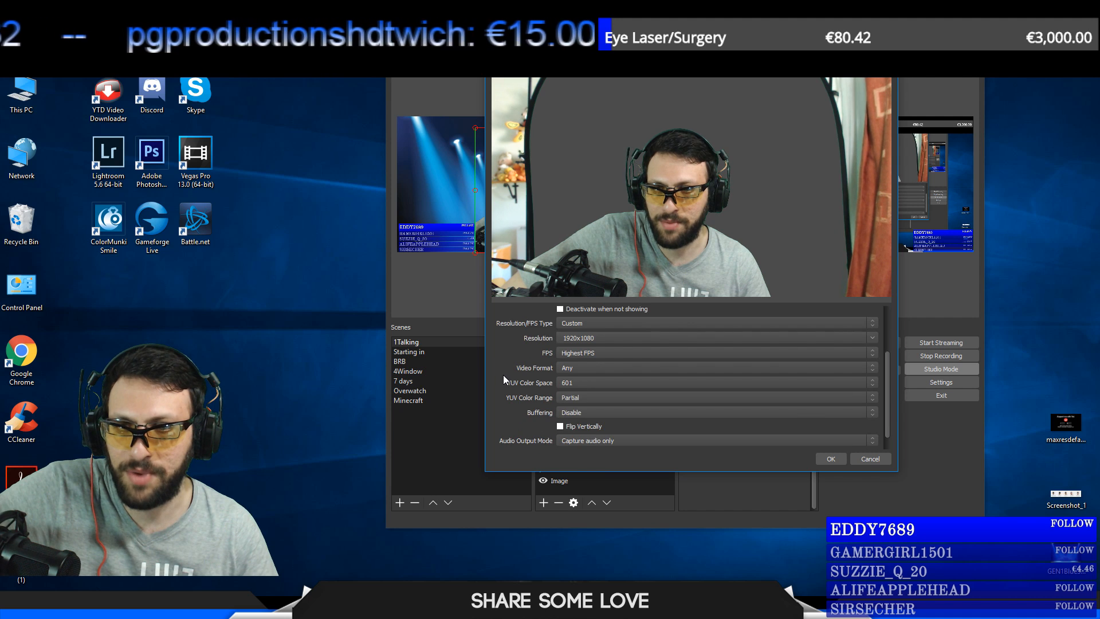
click(563, 325)
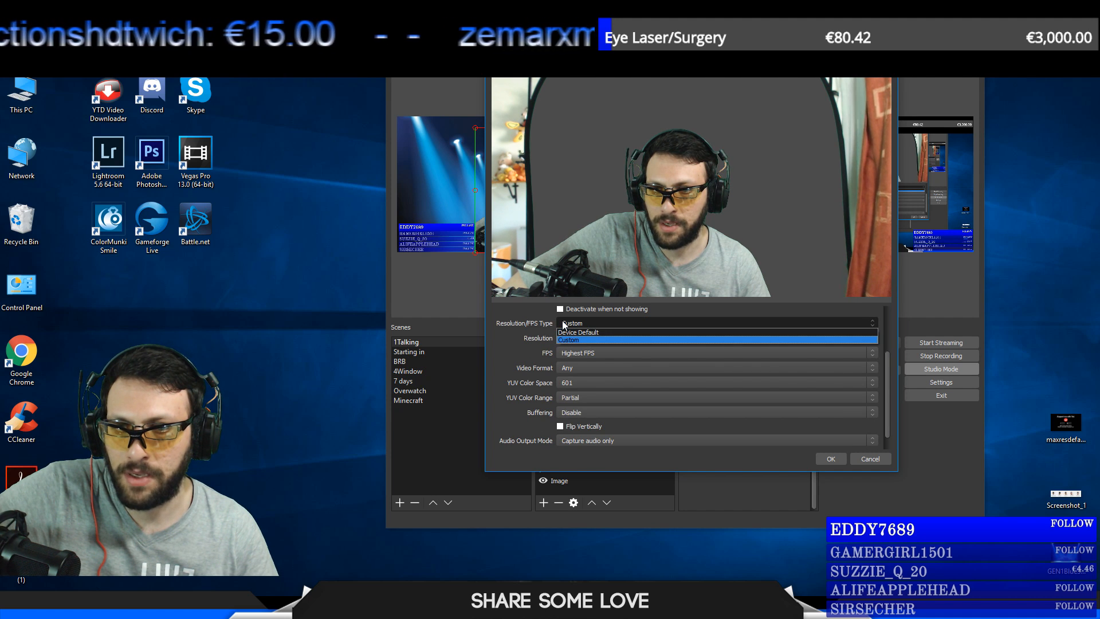
click(560, 339)
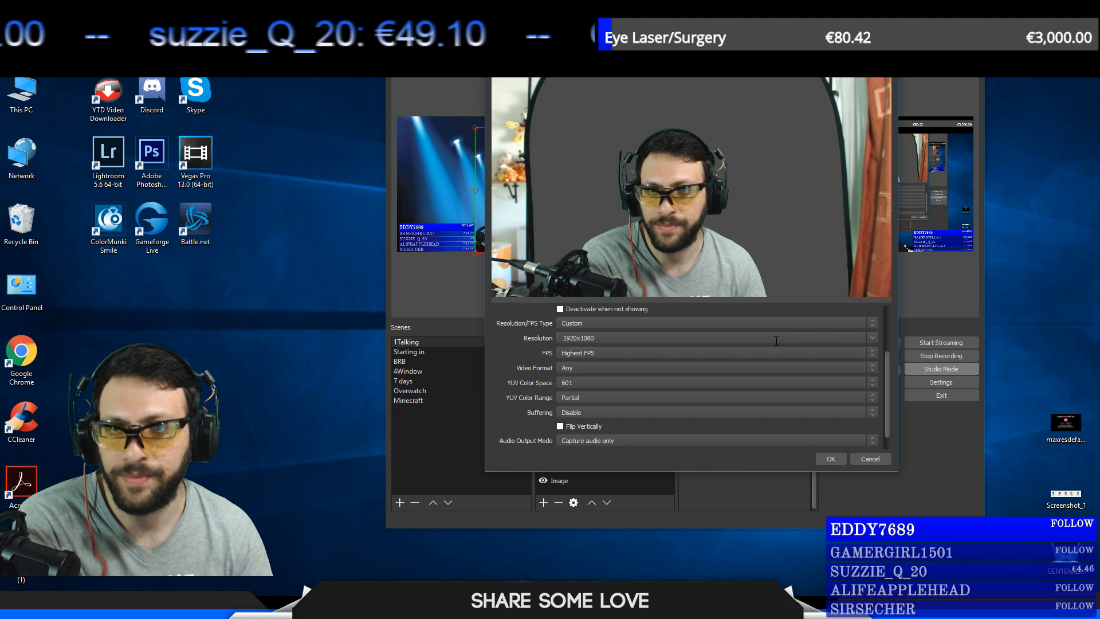
click(584, 356)
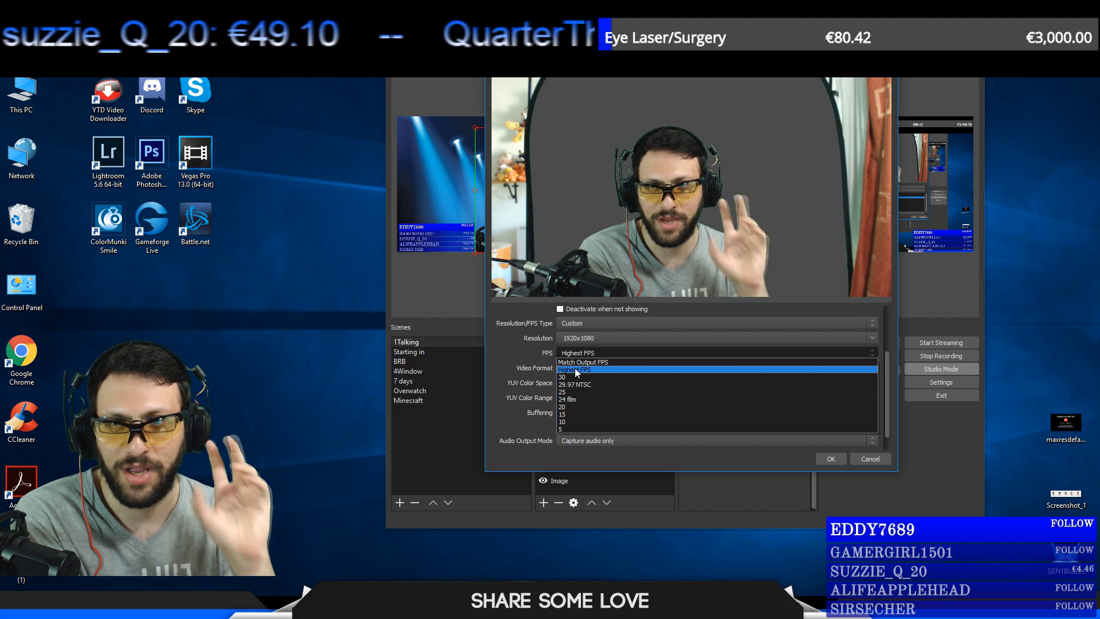
click(571, 369)
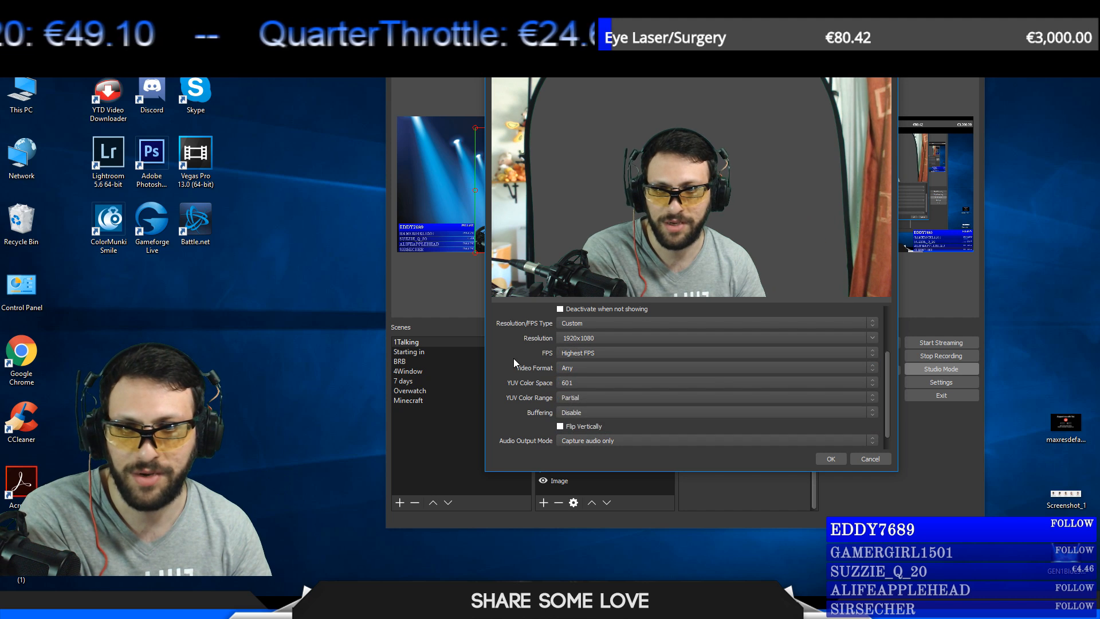
Check the webcam's video format options without changing them, review the remaining capture settings, and accept the source properties.
click(585, 367)
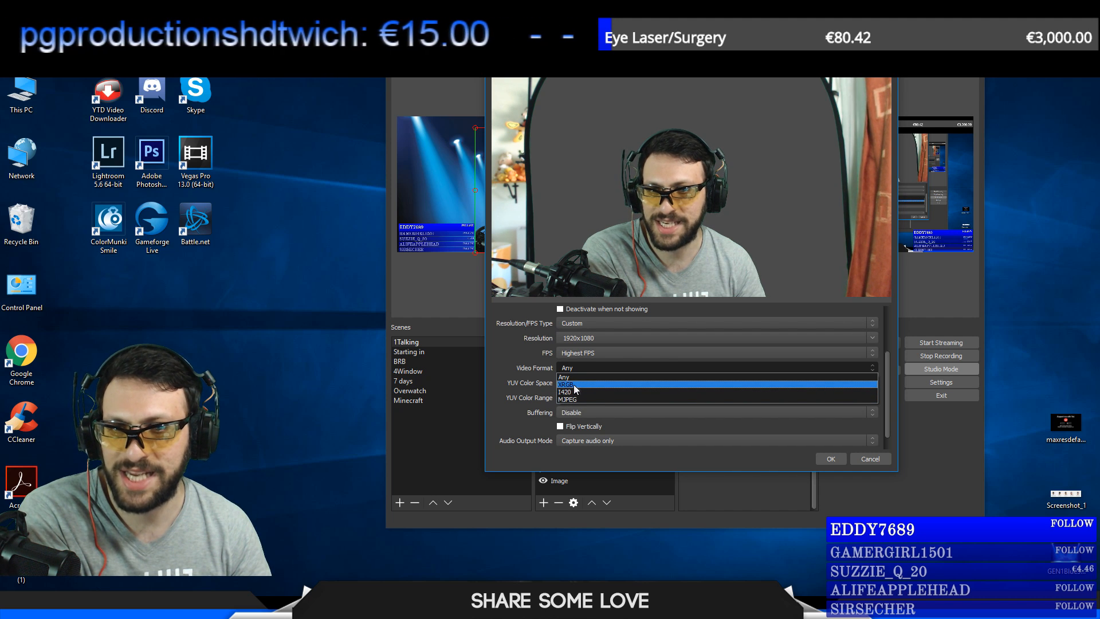
click(519, 360)
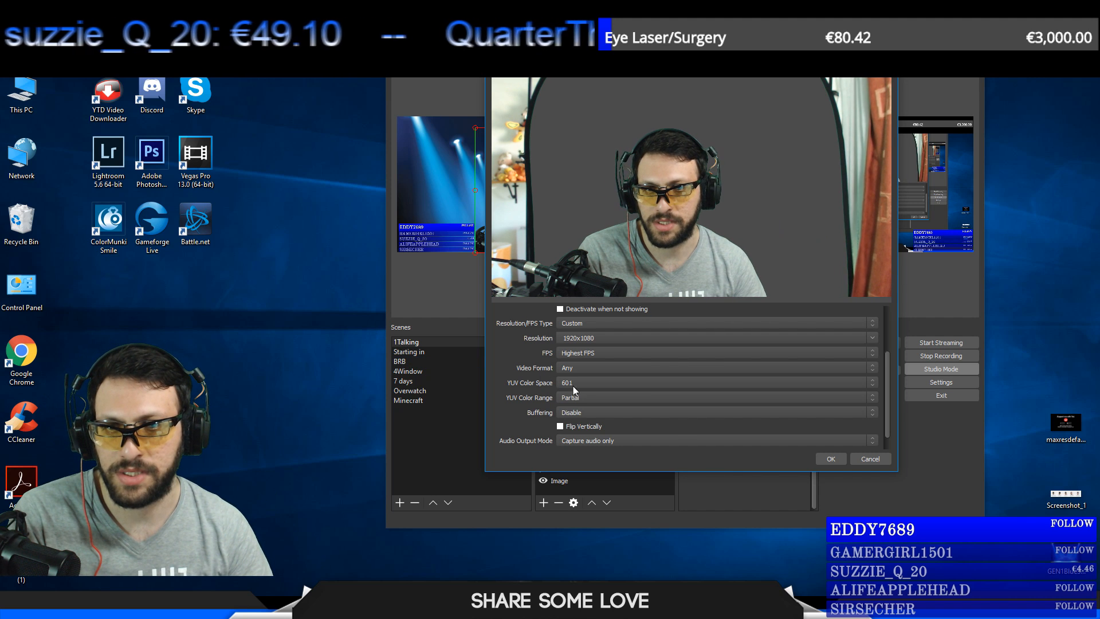
scroll(506, 404, down, 1)
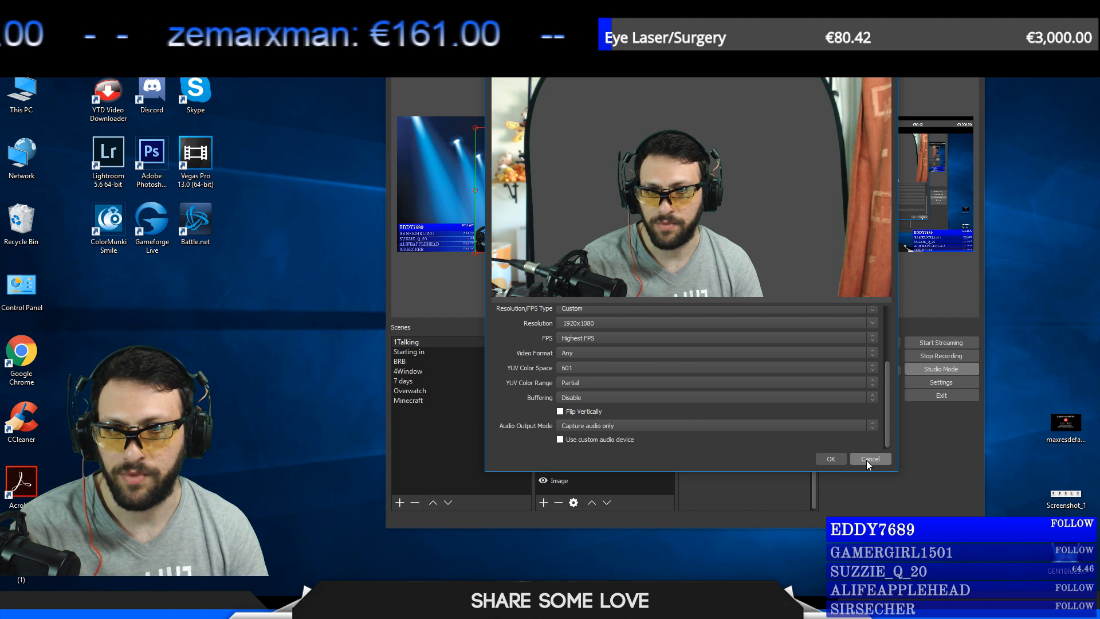
click(838, 460)
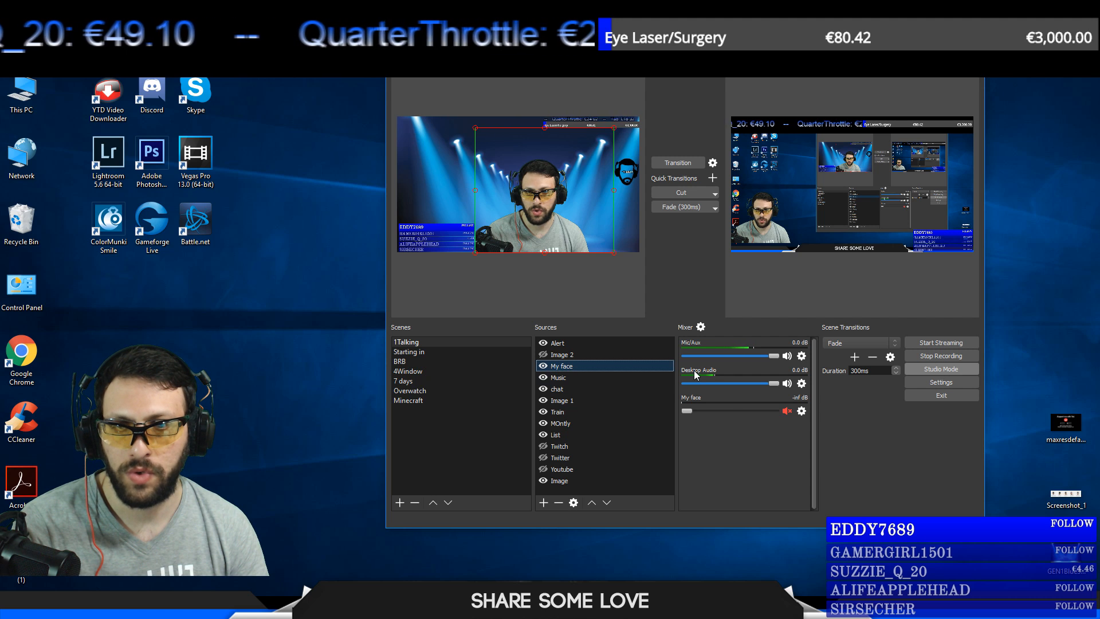
Choose Fade as the scene transition and demonstrate it by switching the live output to the 1Talking scene and back repeatedly.
click(835, 343)
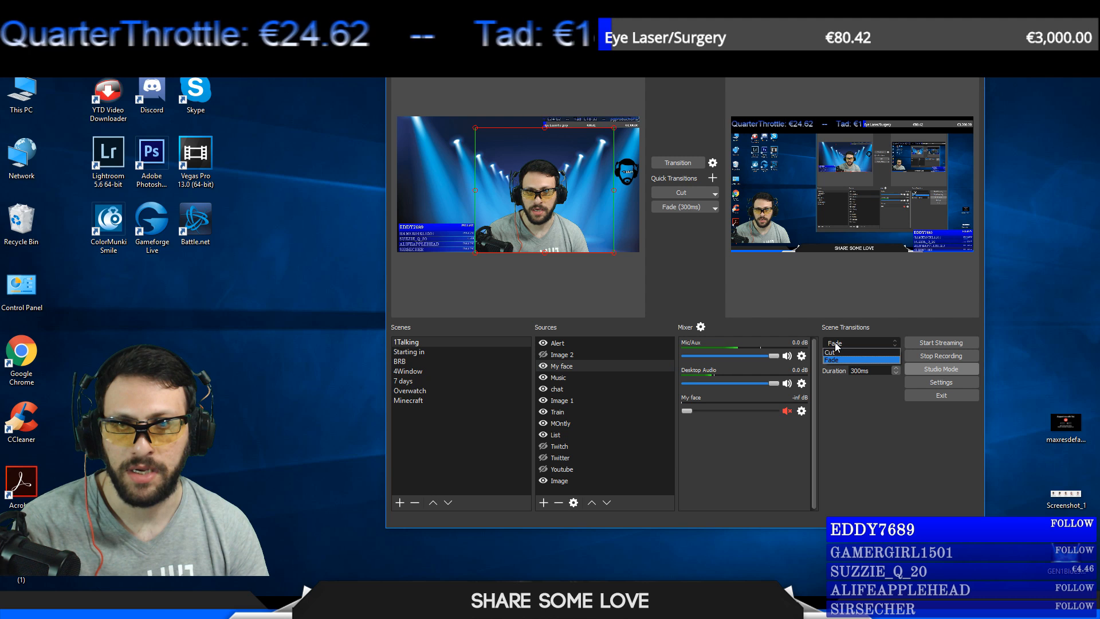
click(836, 359)
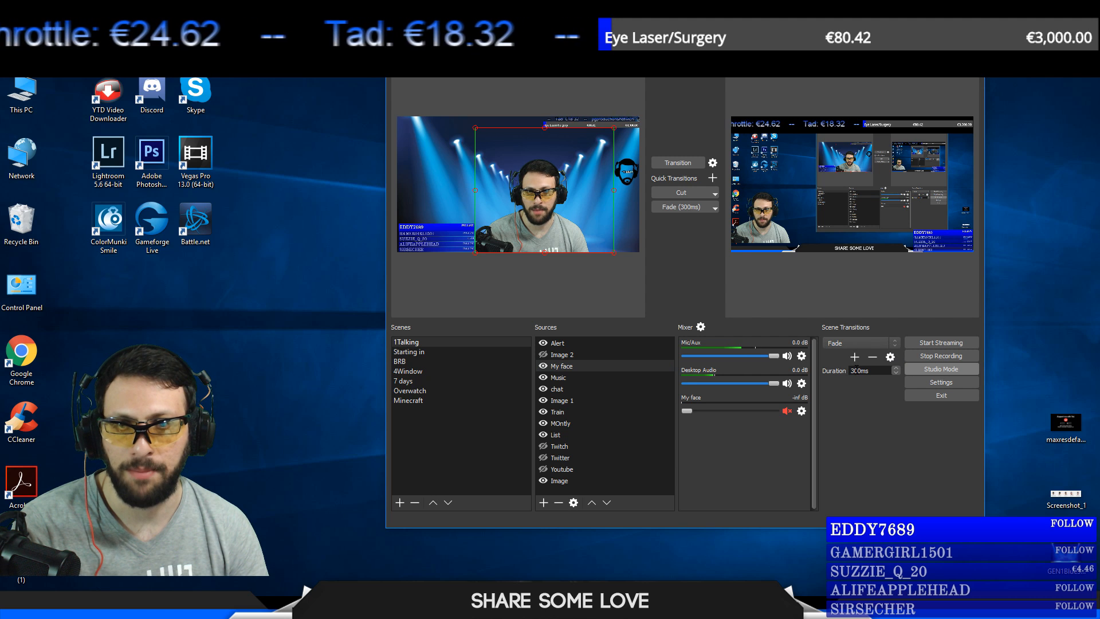
click(689, 162)
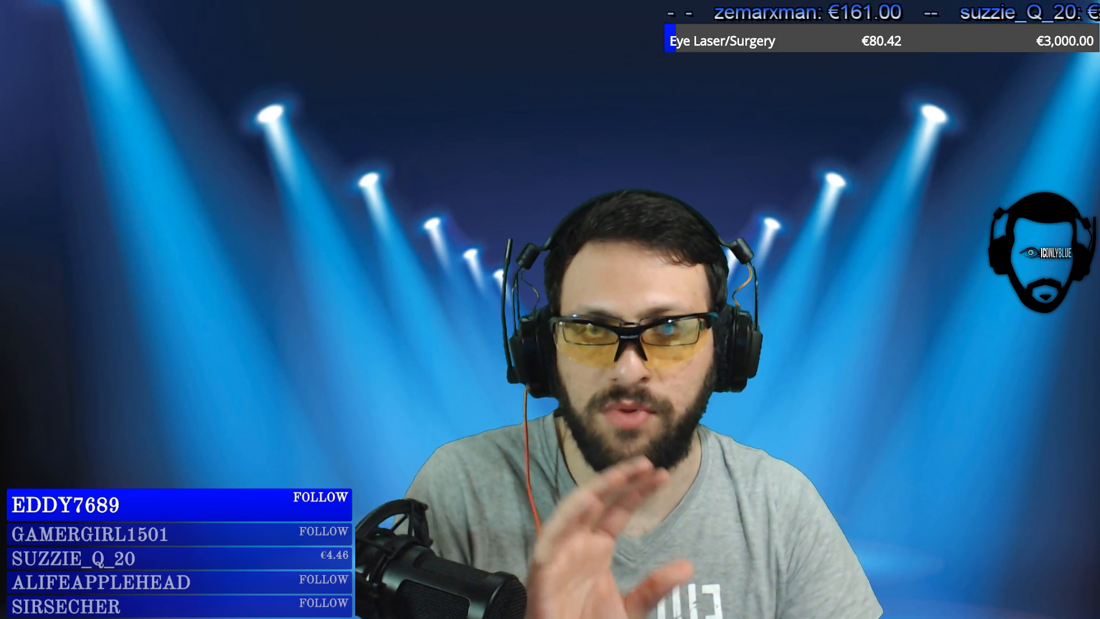
click(689, 161)
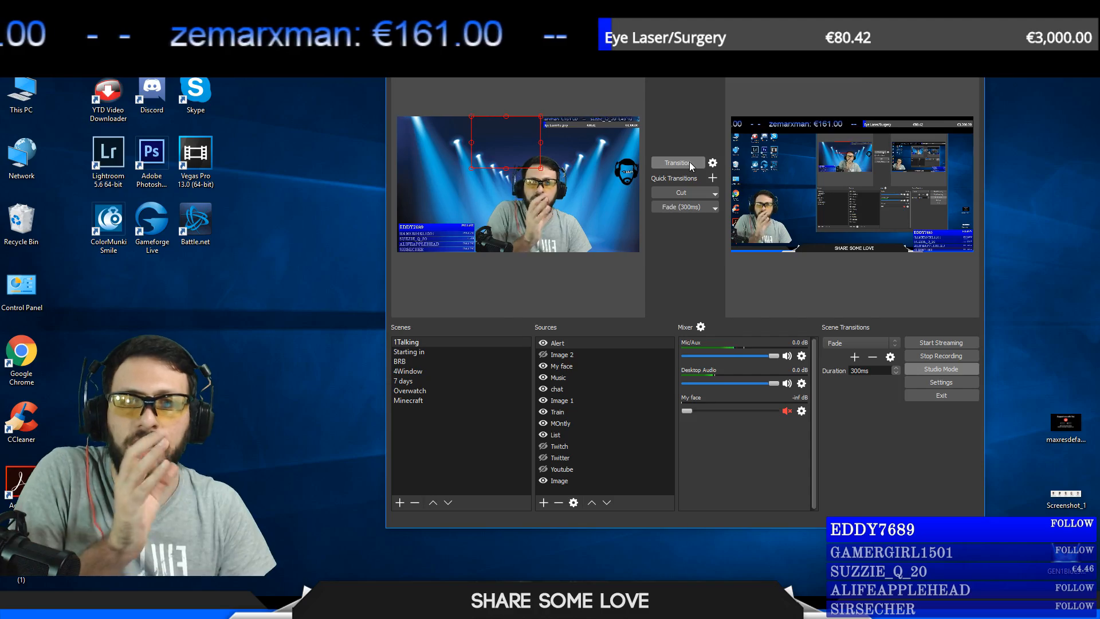
click(689, 162)
click(689, 161)
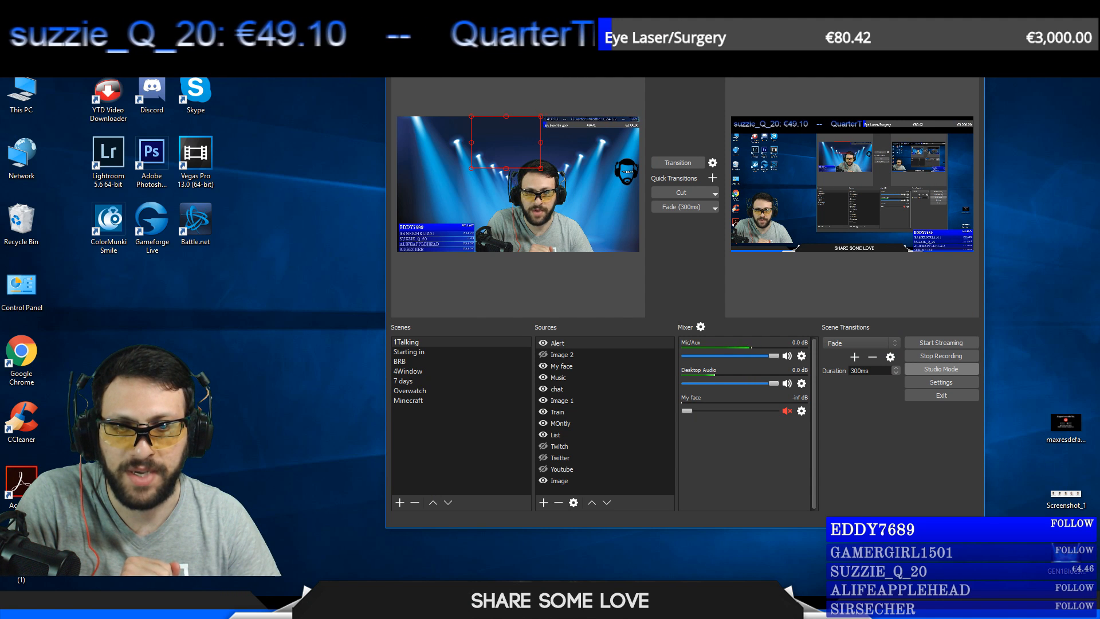
Move the main window aside, review the Stream settings and the Recording output settings, and close the settings without saving.
drag(687, 28, 519, 18)
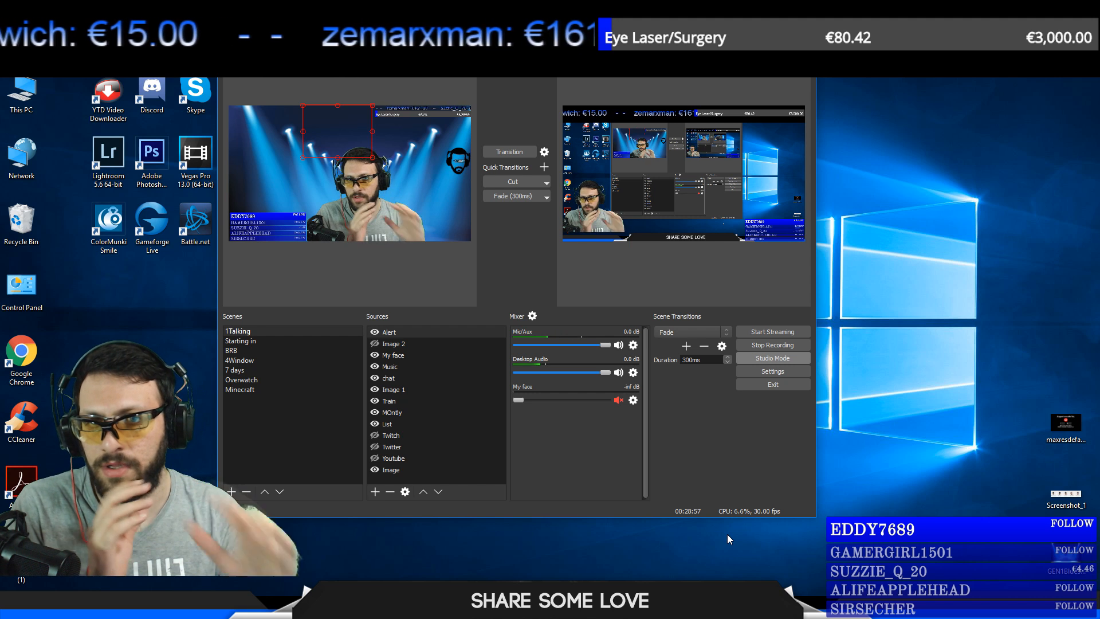
click(773, 371)
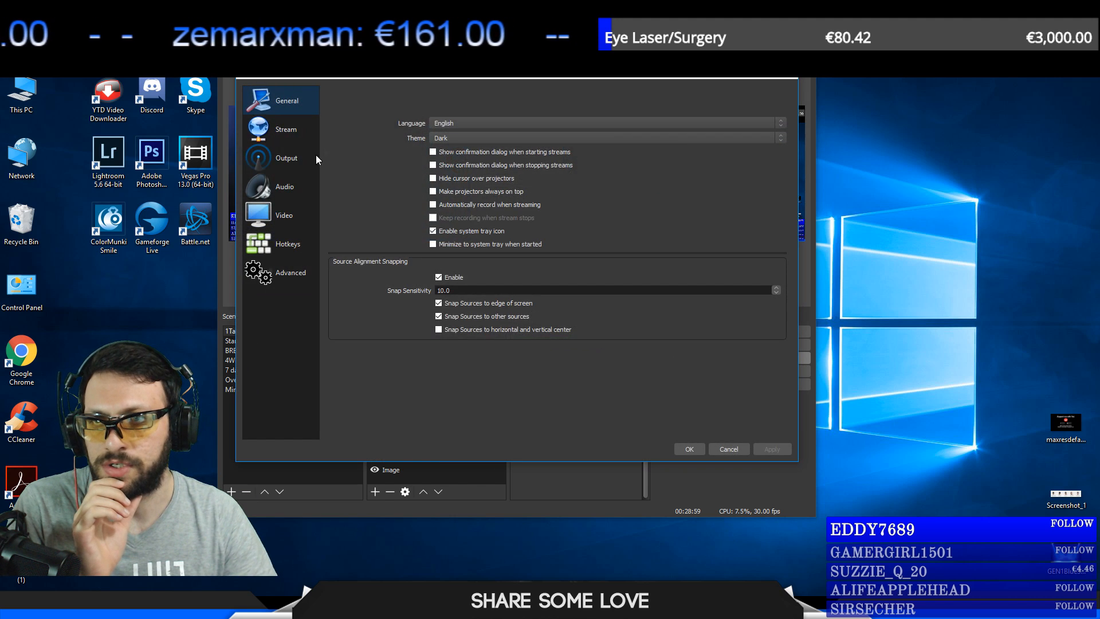
click(304, 131)
click(289, 159)
click(564, 123)
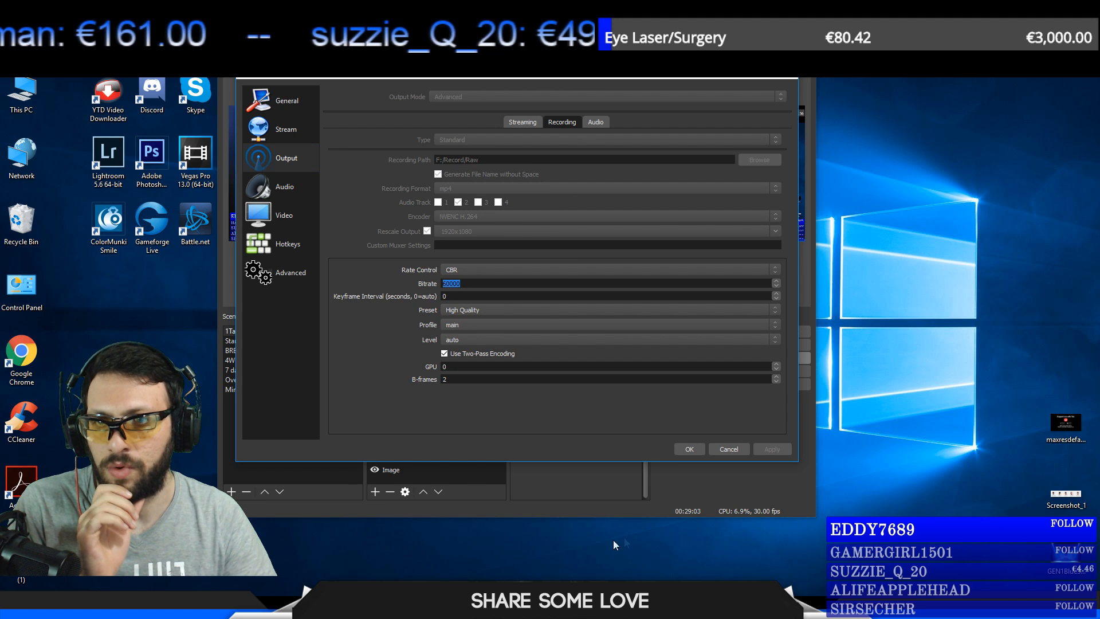
click(728, 448)
Transition the live output to the 1Talking scene.
click(509, 151)
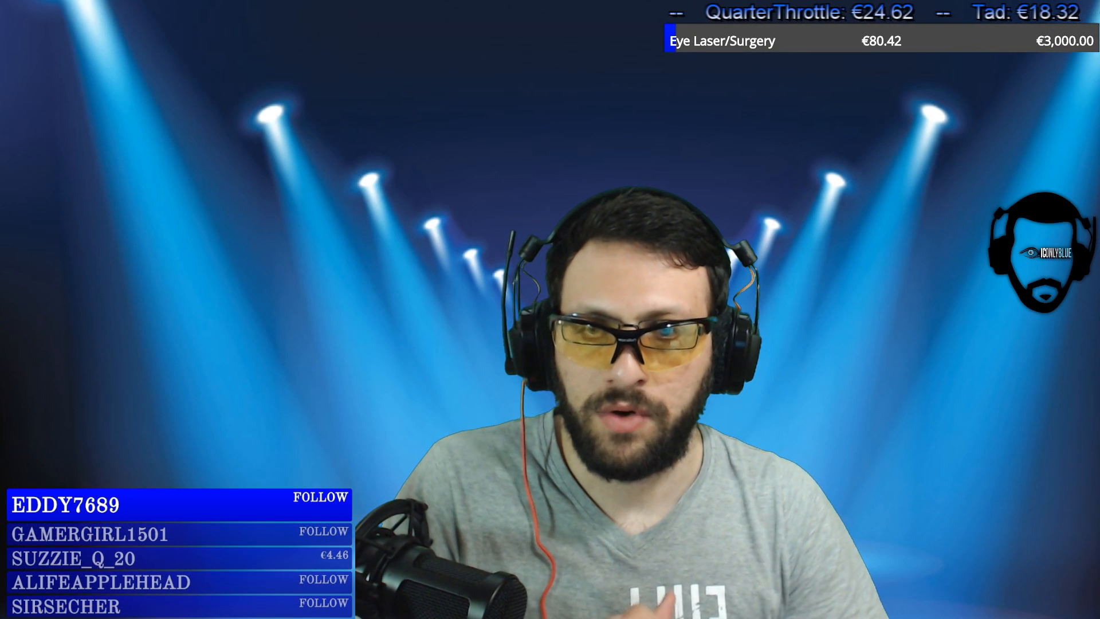